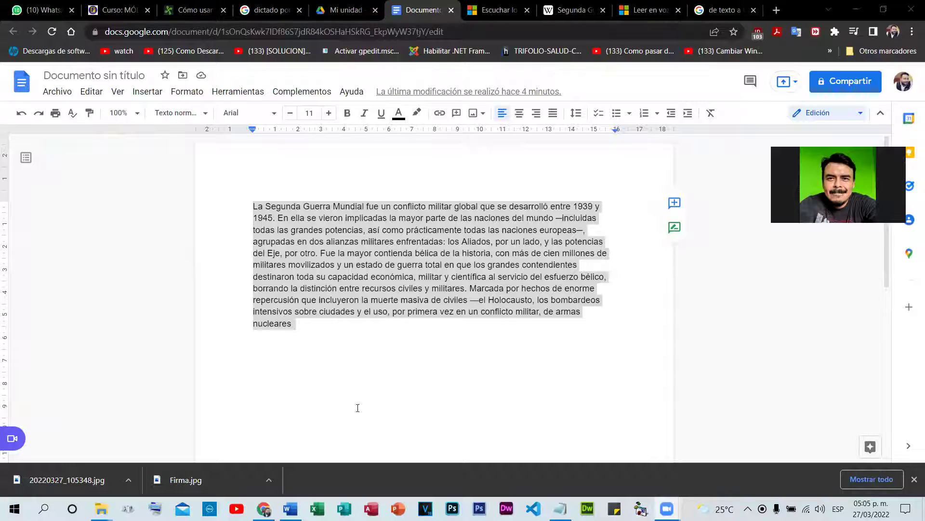
# Check the general preferences of the Google Docs document and close them.
pyautogui.click(223, 93)
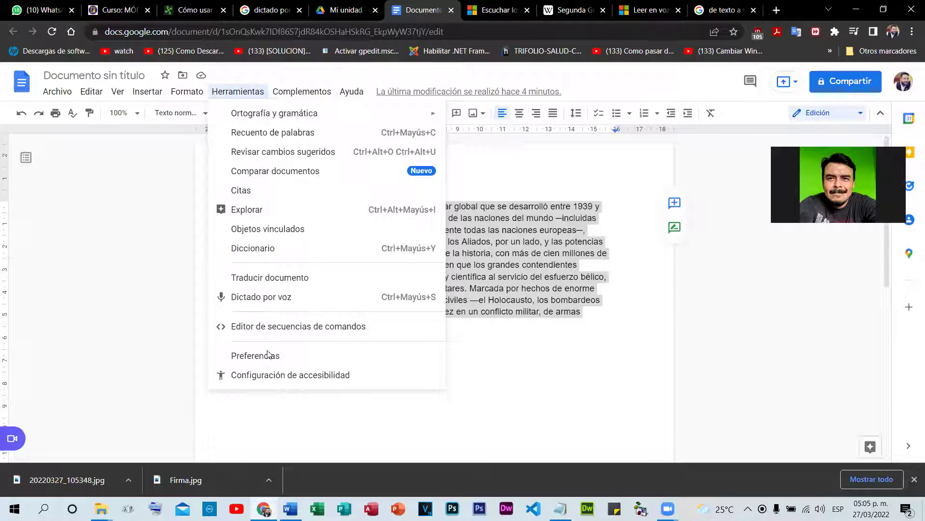
pyautogui.click(264, 356)
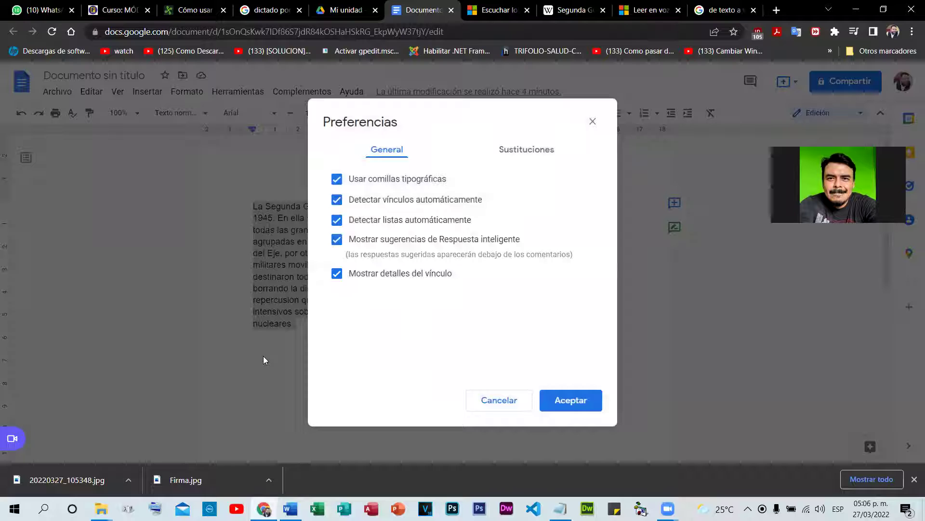
pyautogui.click(558, 410)
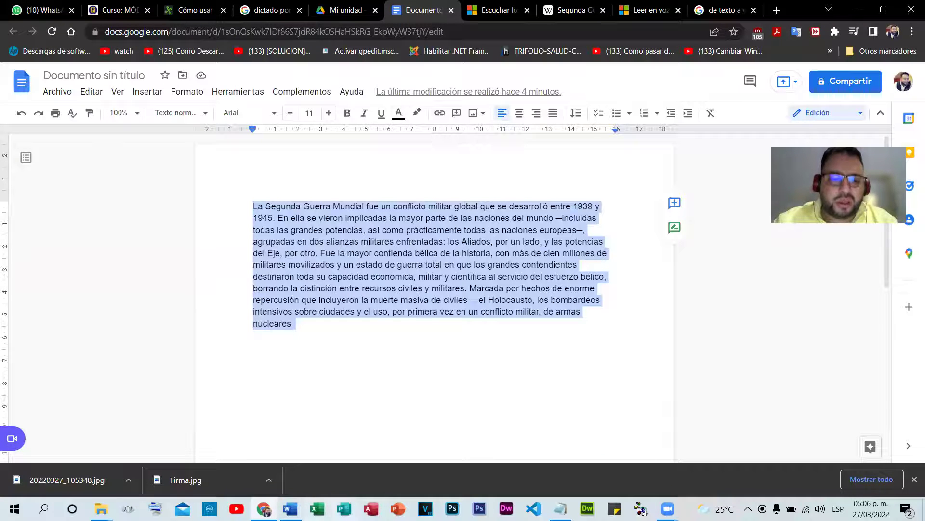
# Switch to Word and open the language preferences in the Word options.
pyautogui.click(290, 508)
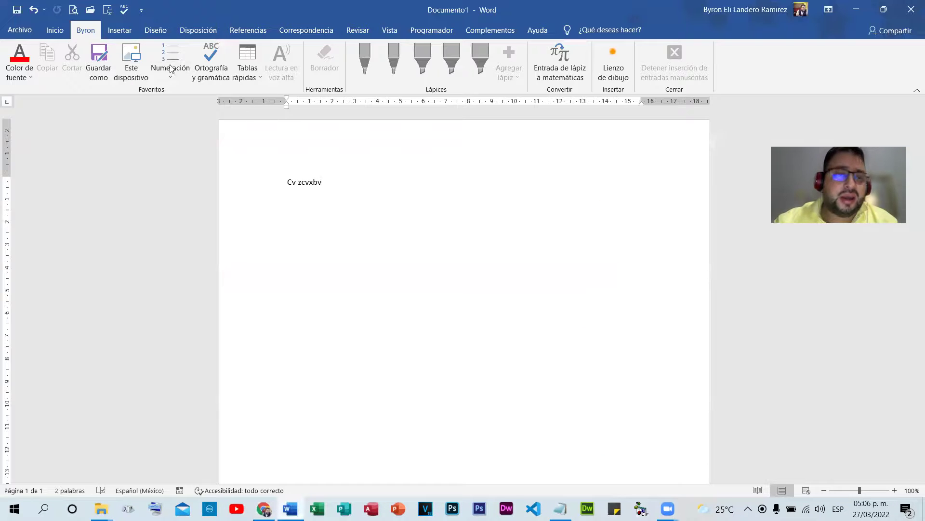
pyautogui.click(19, 30)
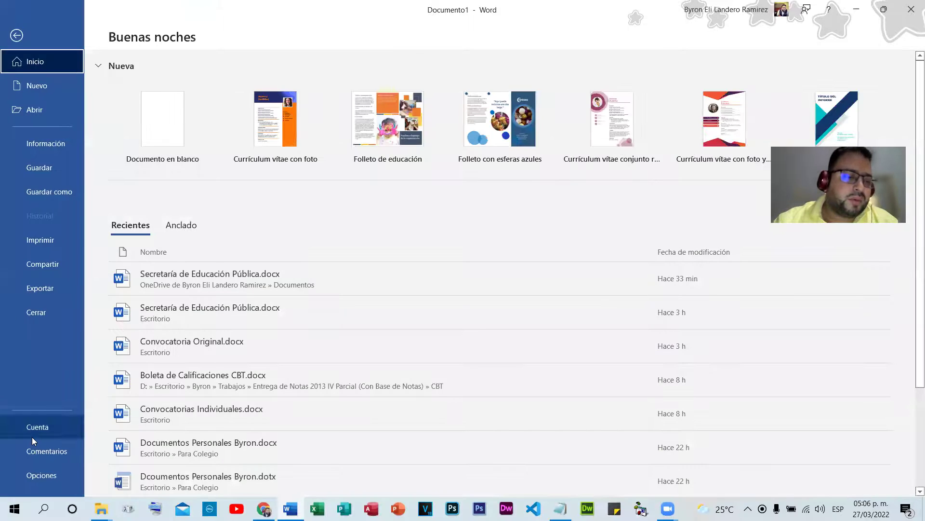
pyautogui.click(29, 474)
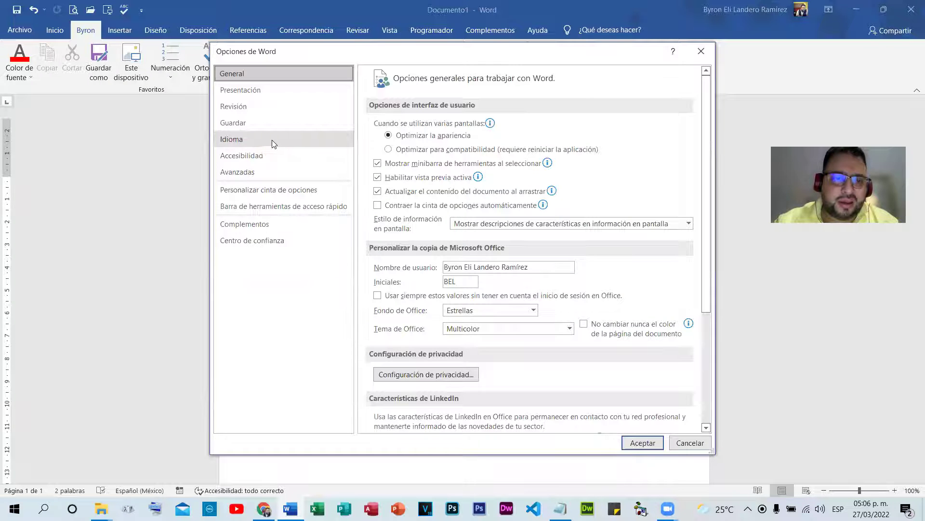
pyautogui.click(273, 141)
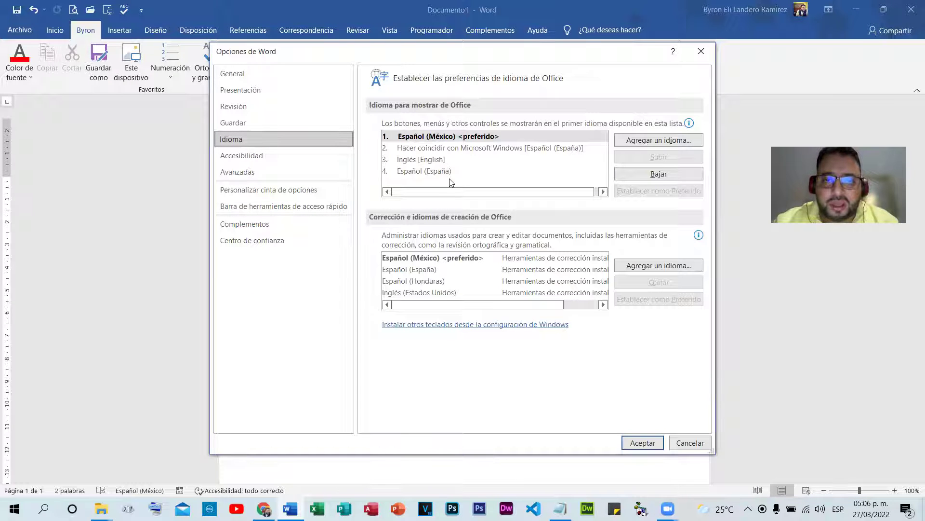
# Look through the display languages that can be installed for Office and close the list without installing any.
pyautogui.click(647, 143)
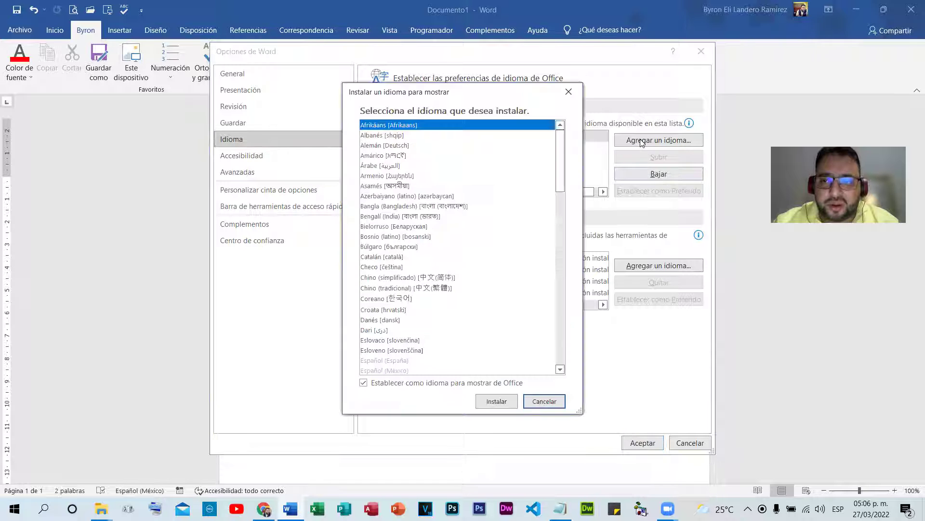
pyautogui.scroll(-4, 560, 154)
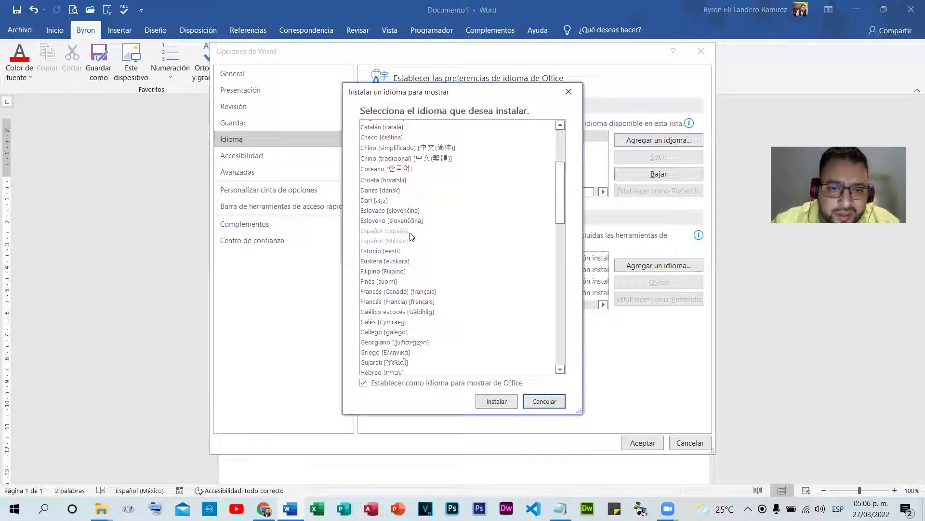
pyautogui.moveTo(558, 210); pyautogui.dragTo(580, 157)
pyautogui.click(569, 92)
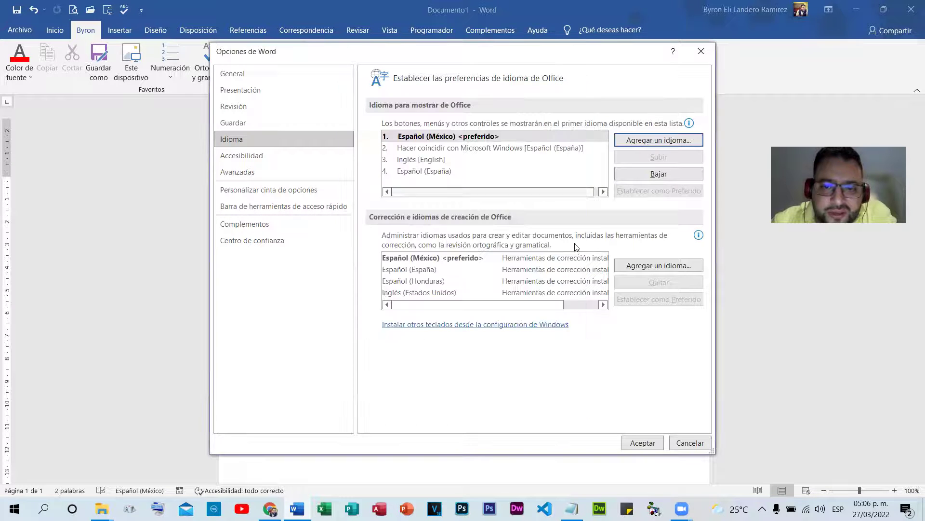
# Browse the Spanish variants among the authoring languages that can be added to Office, and cancel without adding one.
pyautogui.click(658, 267)
pyautogui.moveTo(560, 138); pyautogui.dragTo(584, 203)
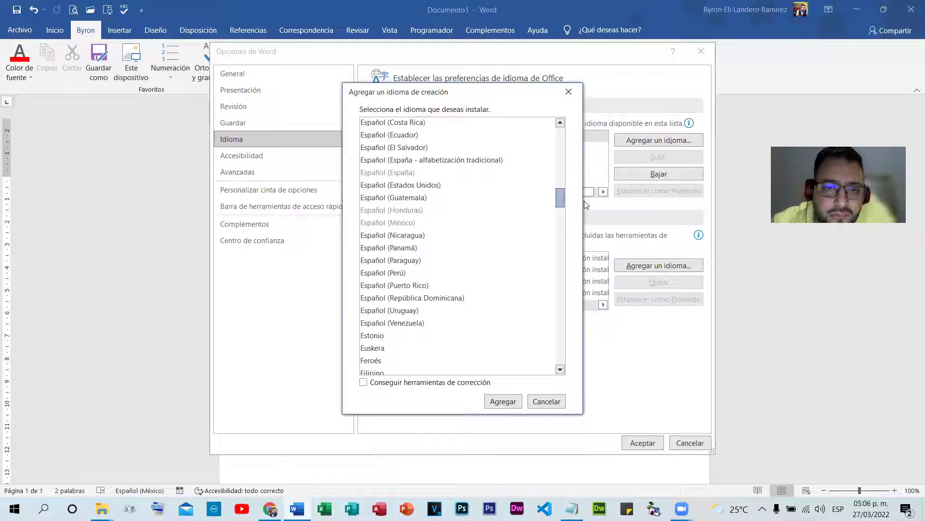
pyautogui.moveTo(584, 202); pyautogui.dragTo(588, 200)
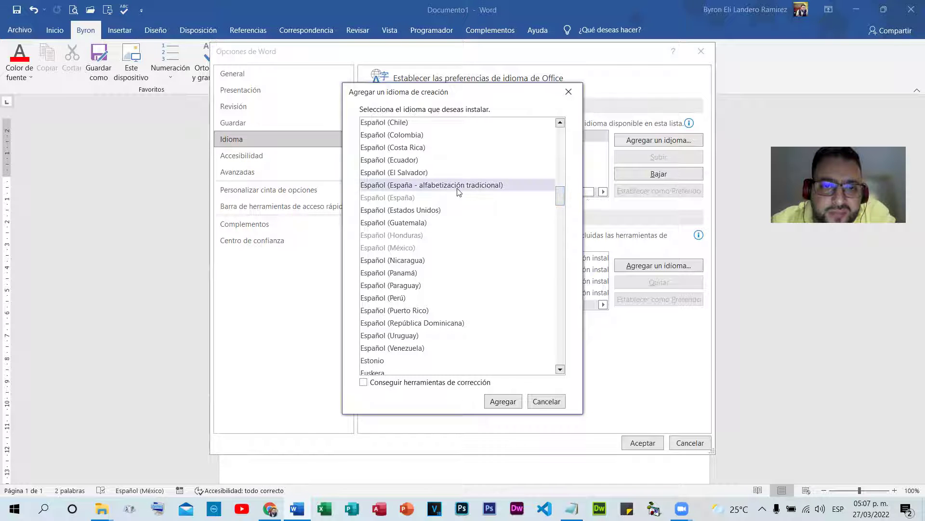
pyautogui.scroll(-2, 490, 221)
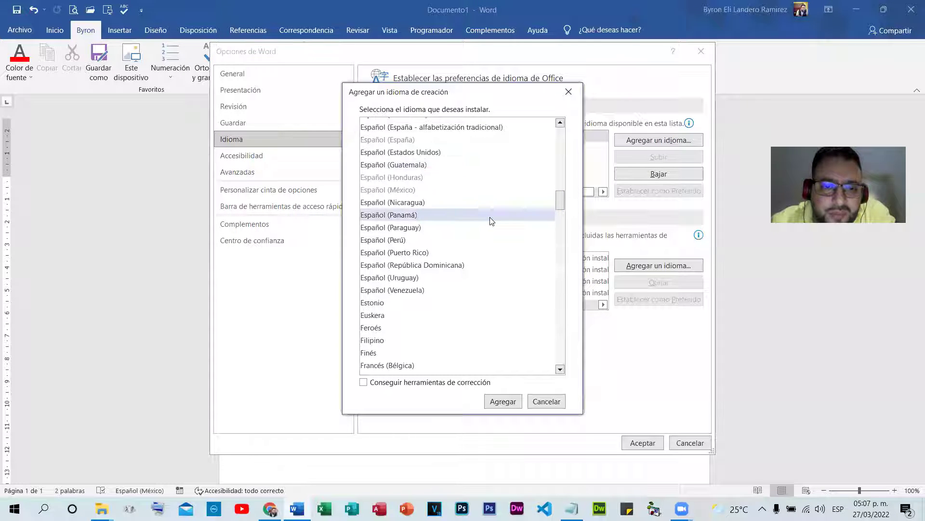
pyautogui.scroll(-5, 491, 220)
pyautogui.scroll(8, 492, 220)
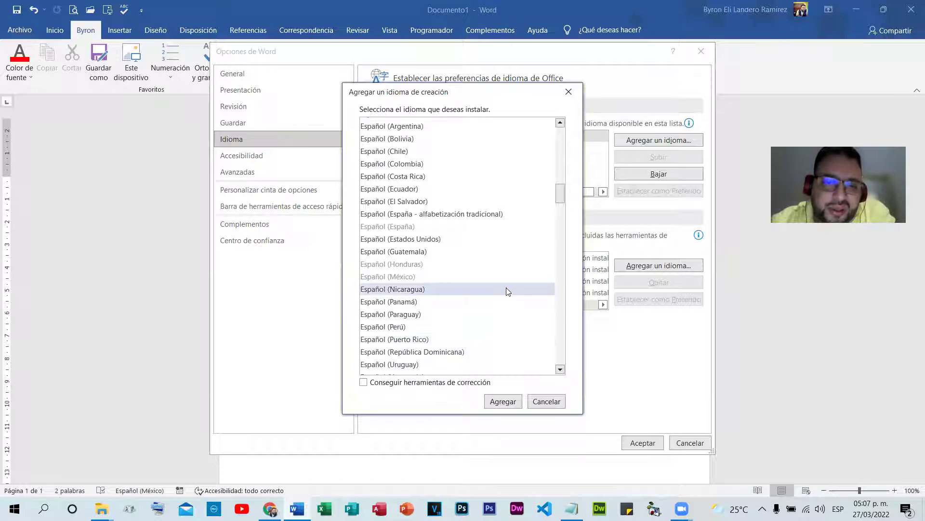
pyautogui.click(538, 406)
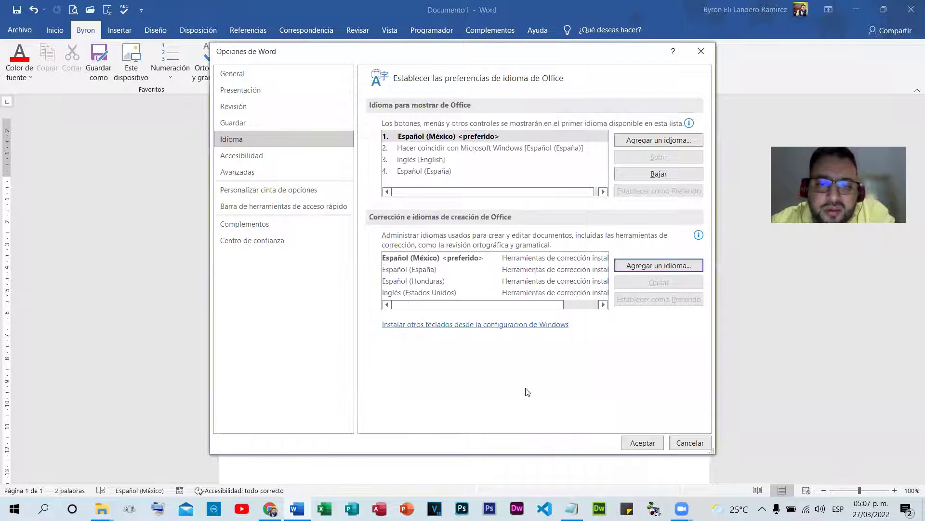
# Set Español (Honduras) as the preferred Office authoring language and select the display language entry that matches Microsoft Windows.
pyautogui.click(418, 285)
pyautogui.click(646, 298)
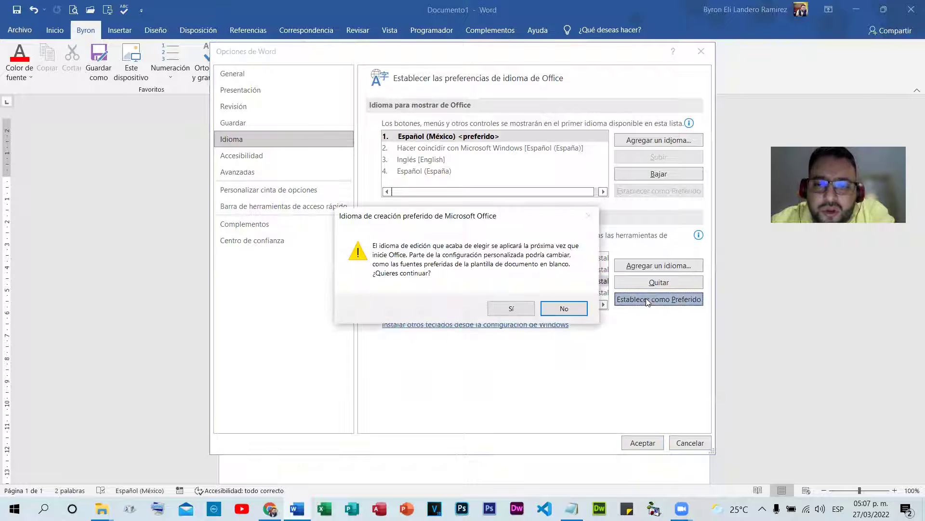
pyautogui.click(513, 311)
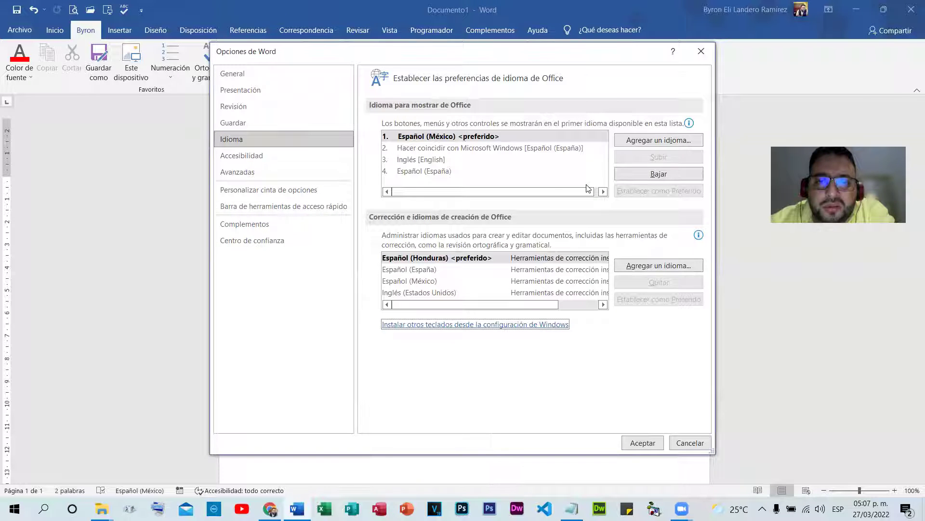
pyautogui.click(547, 149)
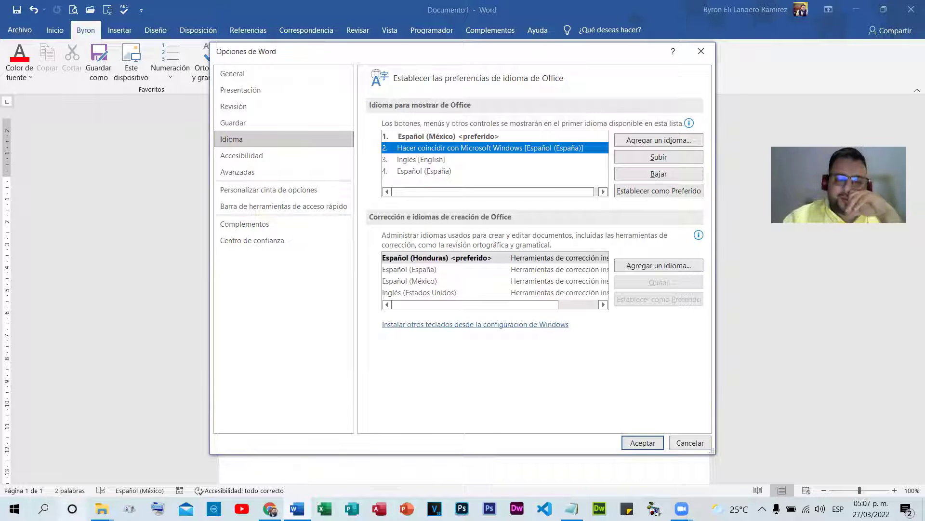
# Search Windows for "idioma", open the Windows language settings and check the choices for the Windows display language.
pyautogui.click(43, 508)
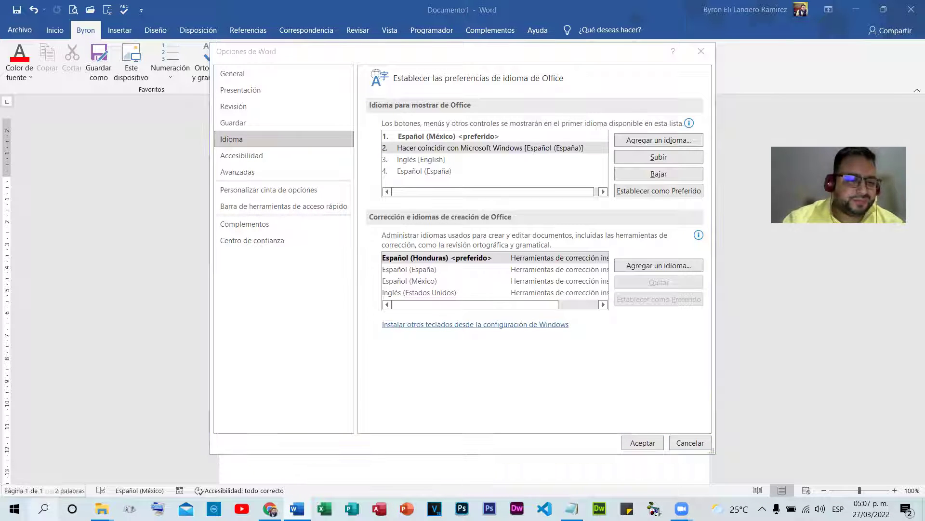
pyautogui.write('idioma')
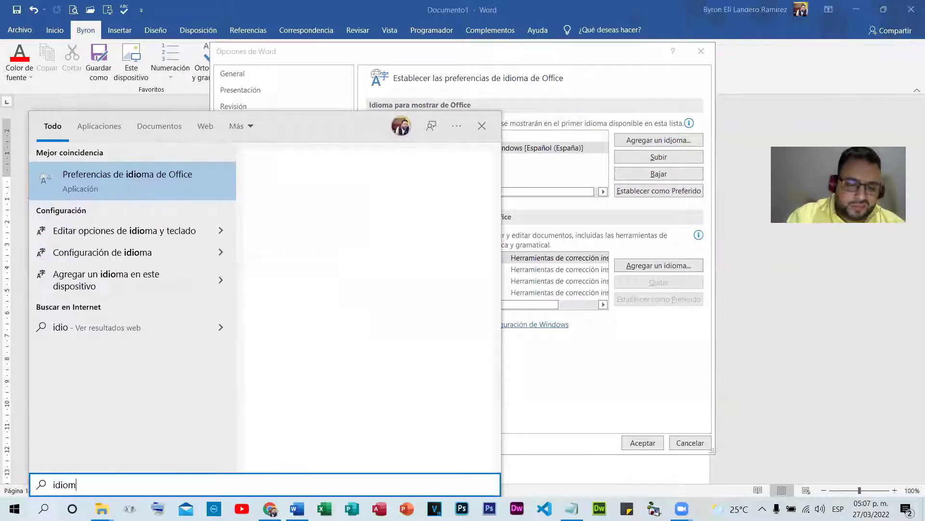
pyautogui.click(134, 178)
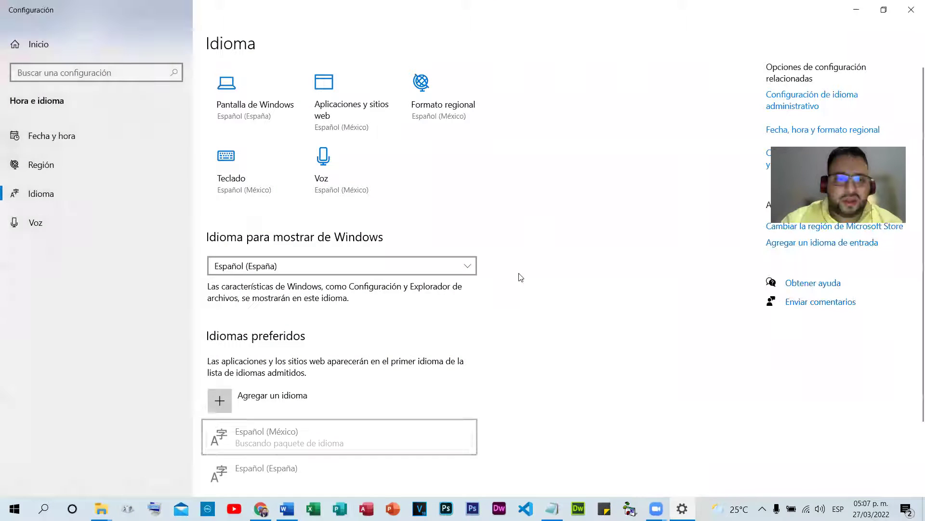
pyautogui.scroll(-2, 536, 248)
pyautogui.click(459, 192)
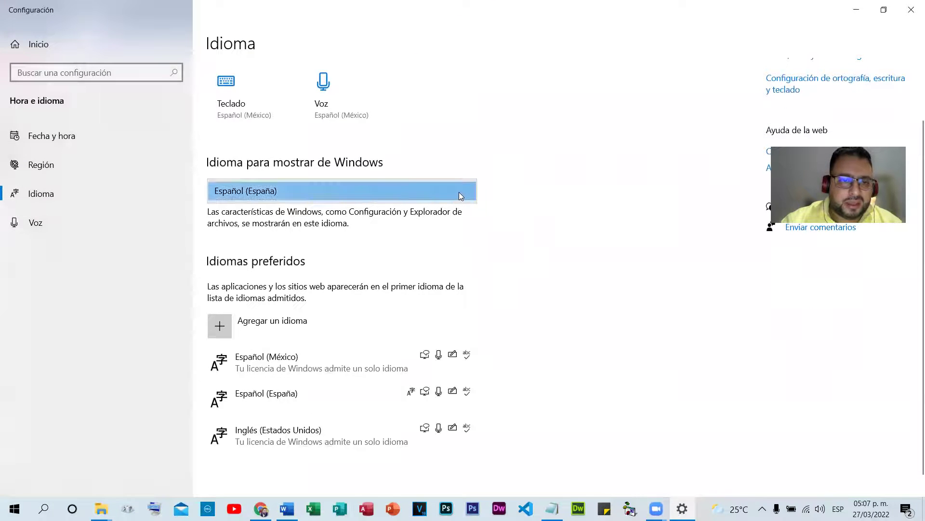
pyautogui.click(459, 195)
pyautogui.scroll(-1, 580, 229)
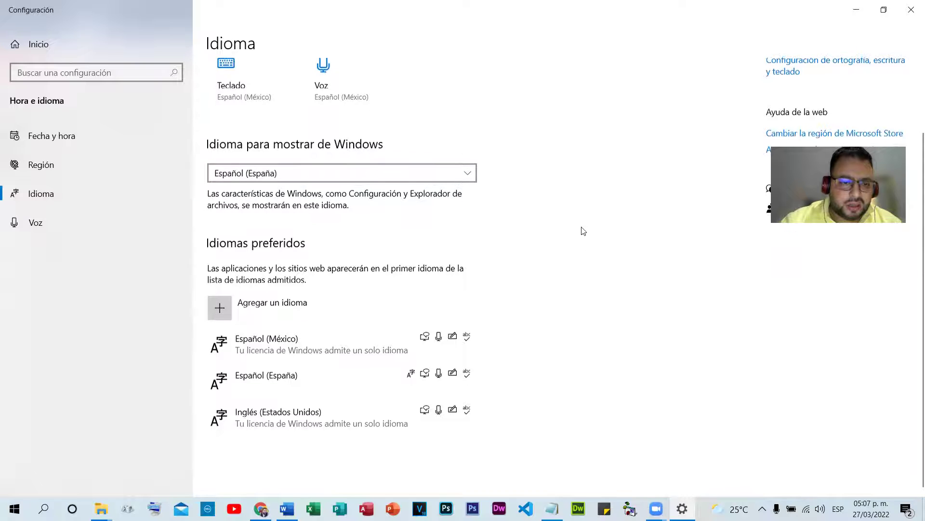
# Examine the preferred language entry Español (México) and its language options, and return to the language settings page.
pyautogui.click(296, 346)
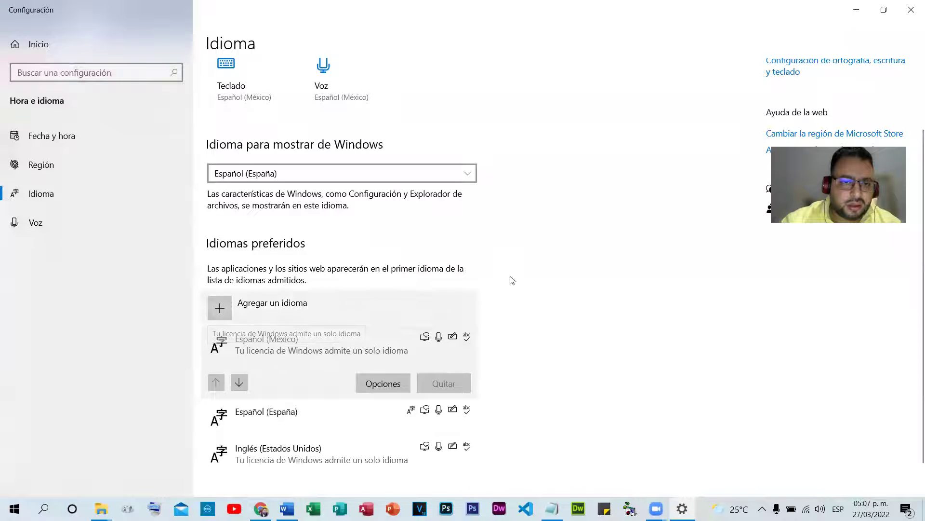
pyautogui.scroll(-1, 584, 274)
pyautogui.scroll(2, 585, 275)
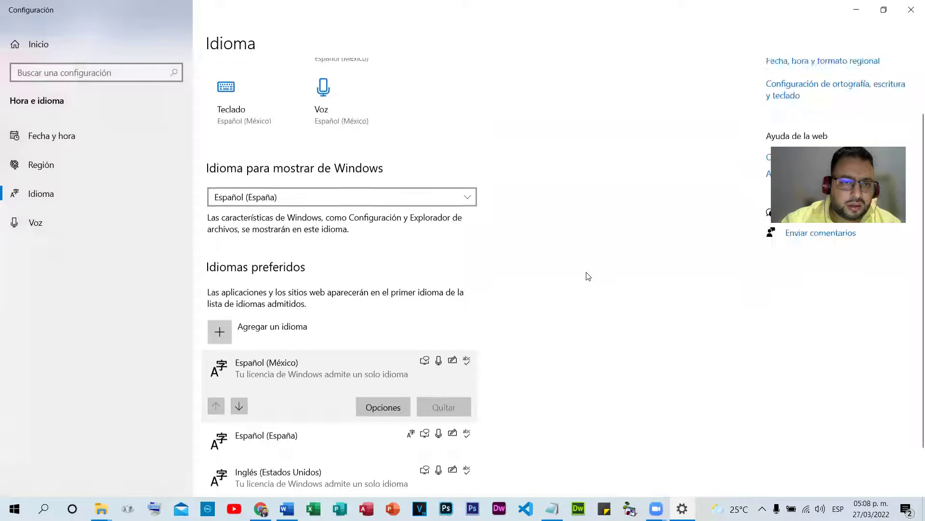
pyautogui.scroll(-2, 466, 302)
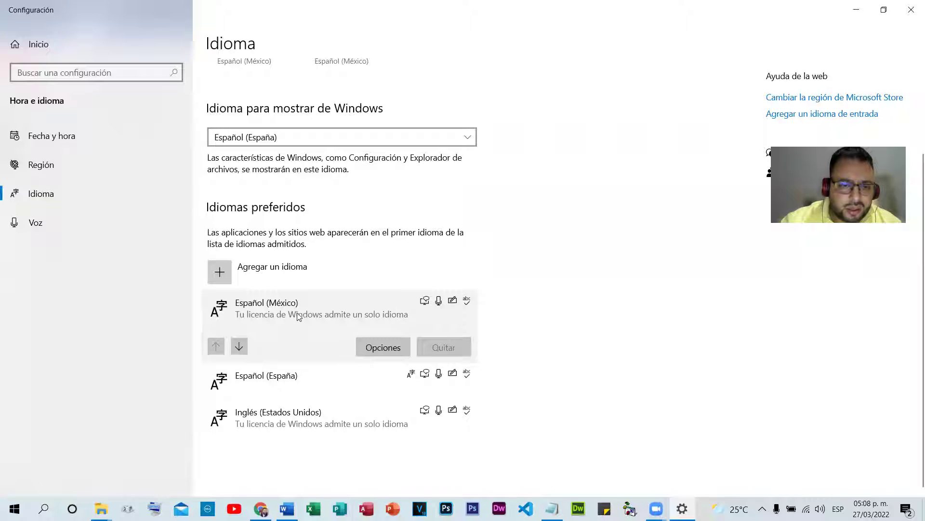
pyautogui.moveTo(441, 306)
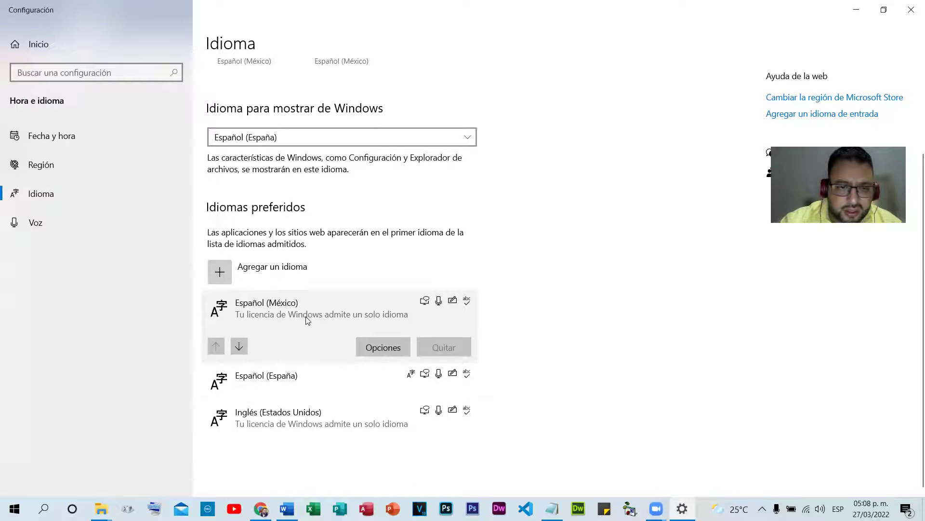
pyautogui.click(369, 342)
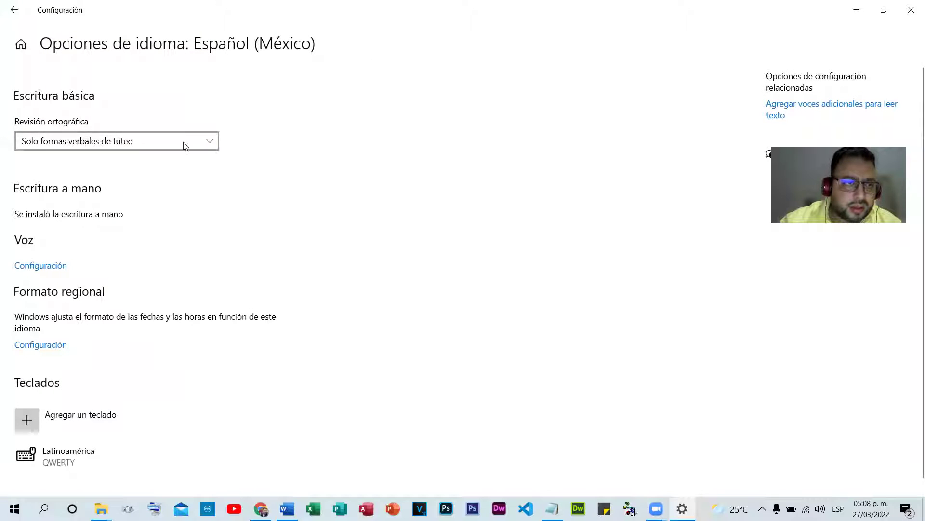
pyautogui.click(14, 10)
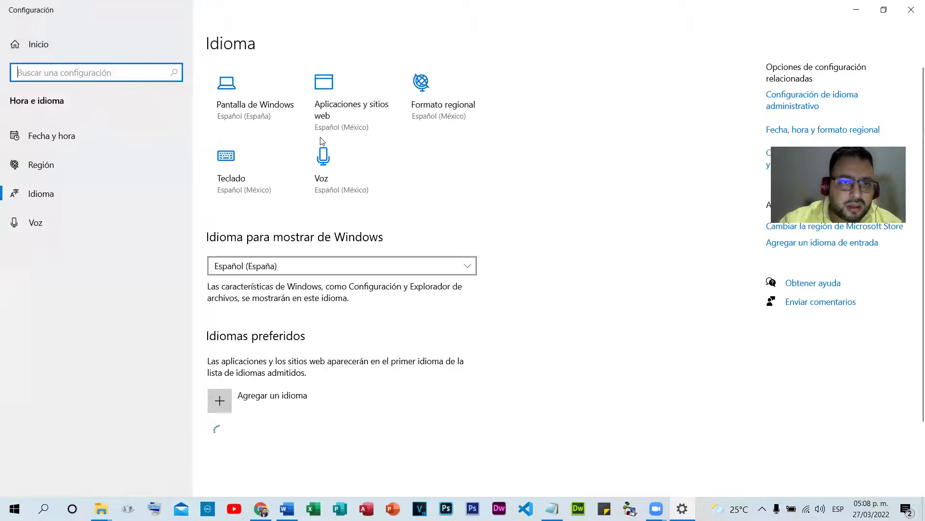
# Recheck the Windows display language choice and review the list of preferred languages.
pyautogui.click(317, 269)
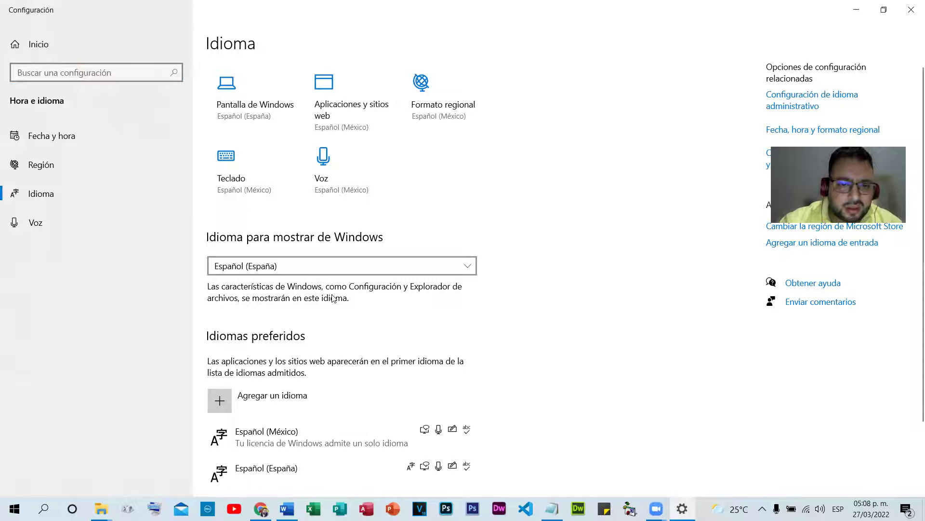
pyautogui.scroll(-2, 380, 310)
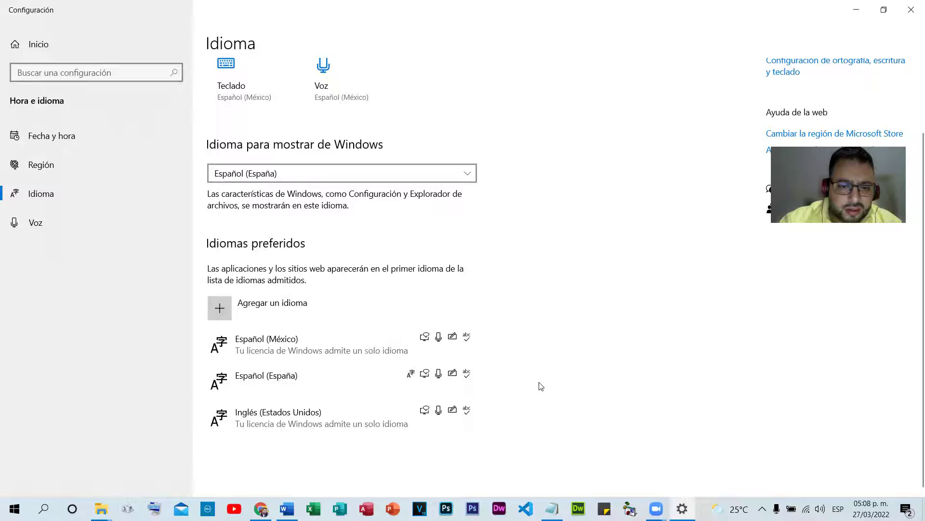
pyautogui.scroll(1, 532, 391)
pyautogui.scroll(-1, 531, 393)
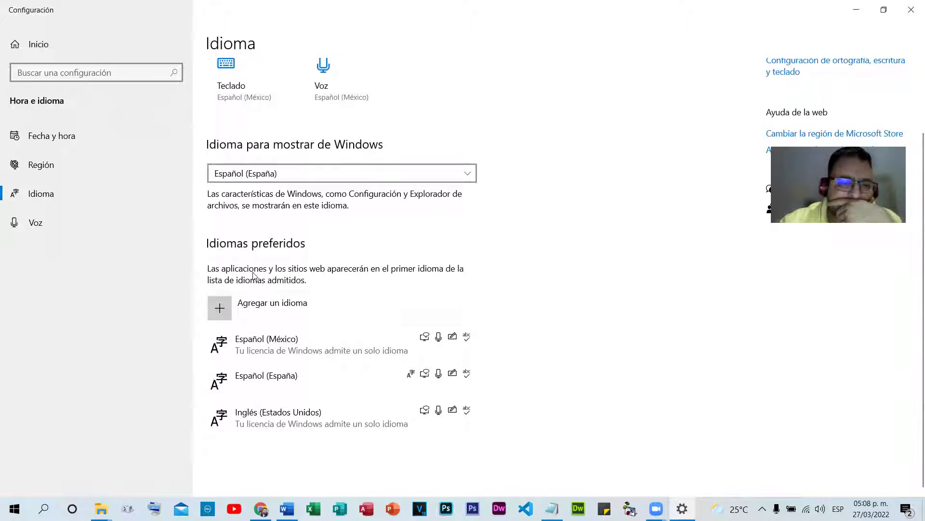
# Open the selection of languages that can be added to Windows and browse the available entries.
pyautogui.click(222, 310)
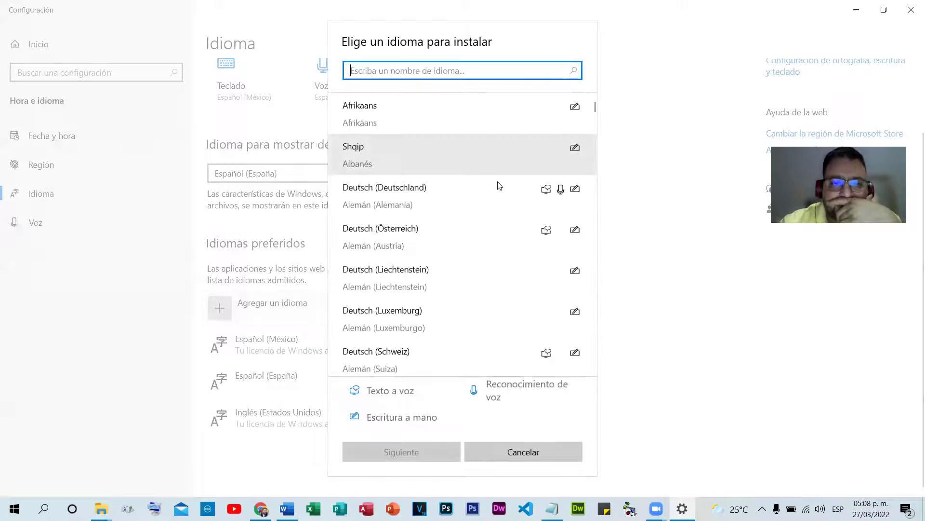
pyautogui.scroll(-5, 499, 221)
pyautogui.scroll(-3, 501, 229)
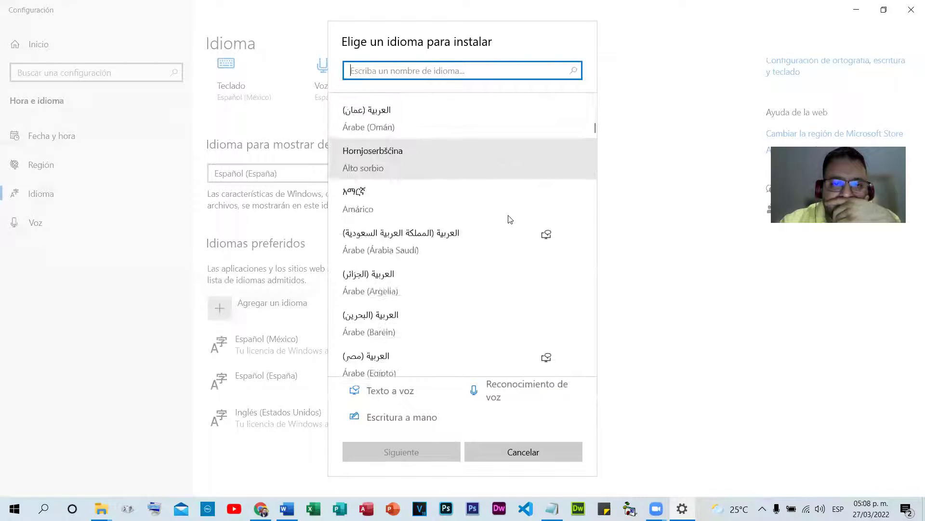
pyautogui.scroll(-2, 508, 222)
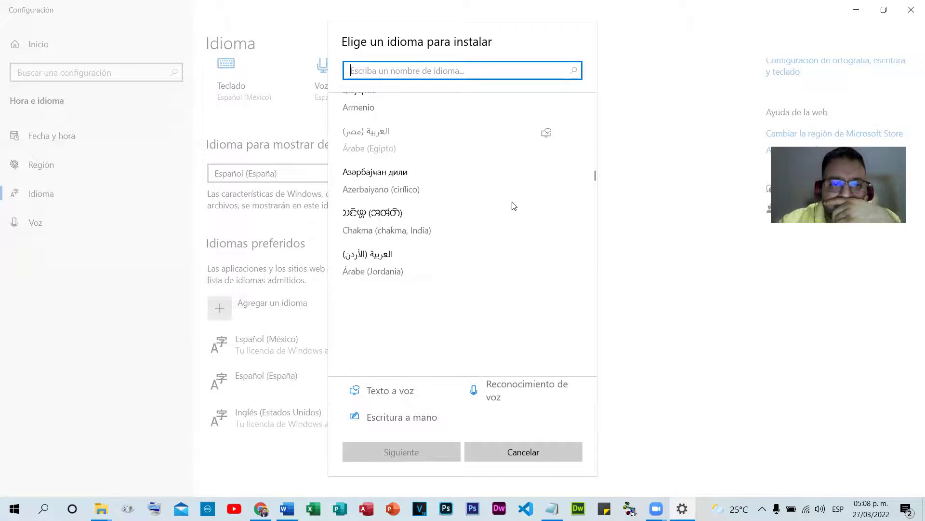
pyautogui.scroll(-4, 513, 210)
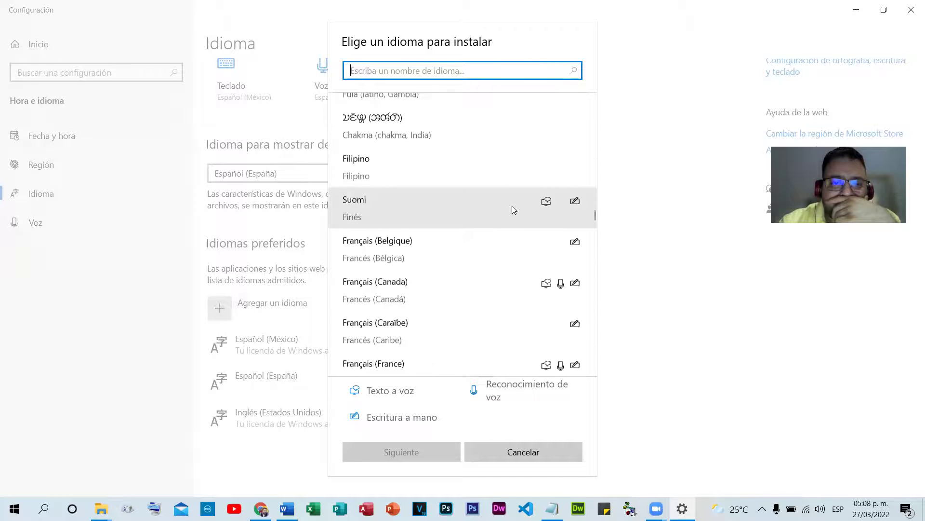
pyautogui.scroll(-2, 512, 210)
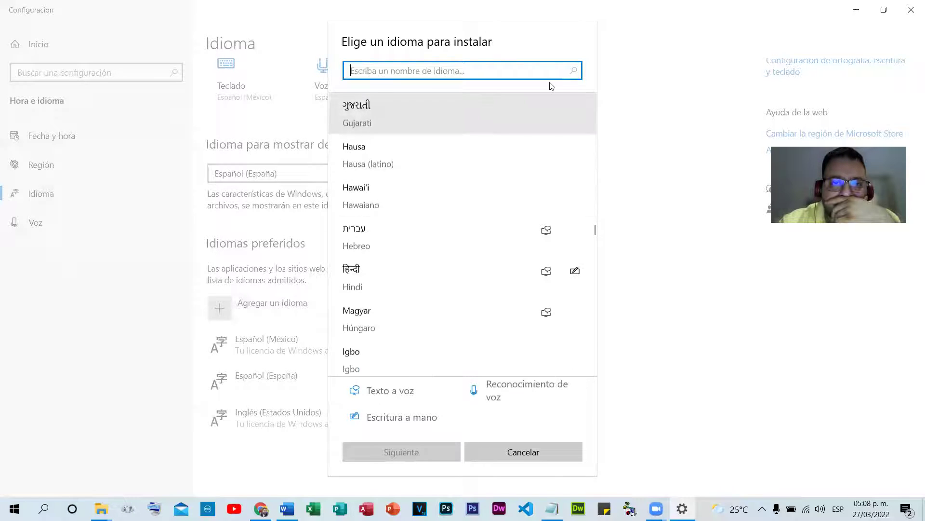
# Search the installable languages for "Español" and review the regional variants.
pyautogui.write('Español')
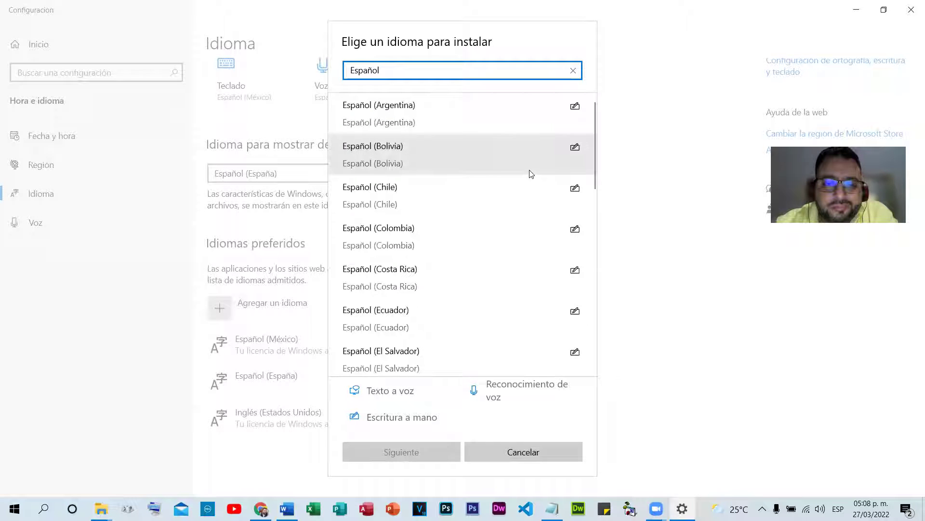
pyautogui.scroll(-5, 525, 258)
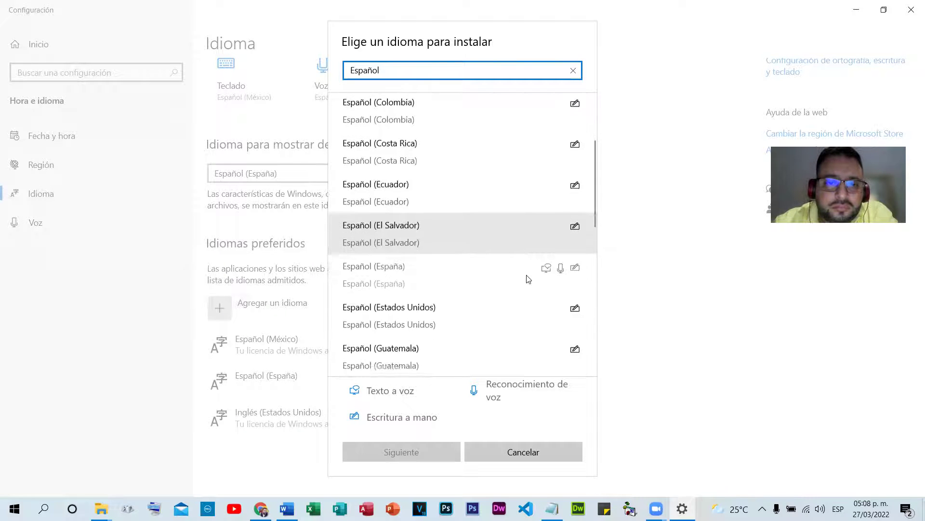
pyautogui.scroll(-8, 528, 278)
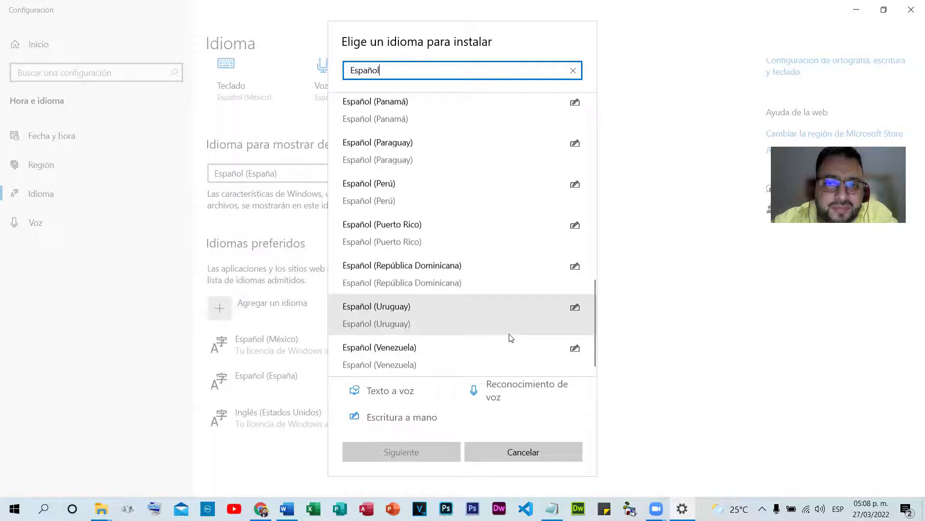
pyautogui.scroll(5, 511, 338)
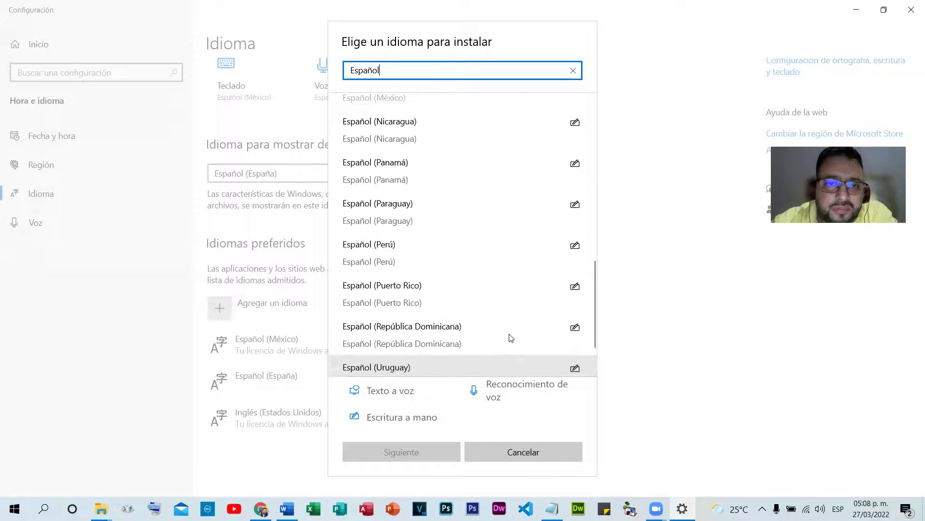
pyautogui.scroll(1, 510, 336)
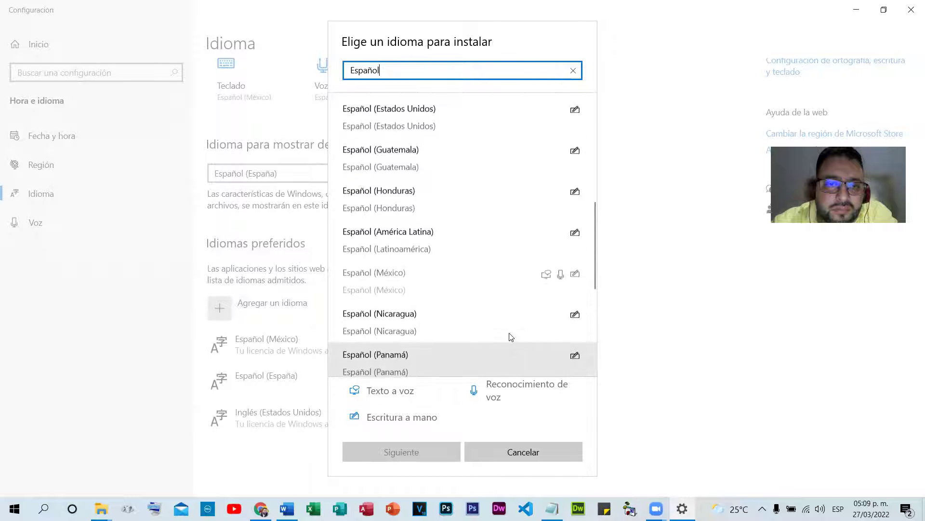
# Select Español (América Latina), compare its supported features with the other Spanish variants, and cancel adding a language.
pyautogui.click(439, 233)
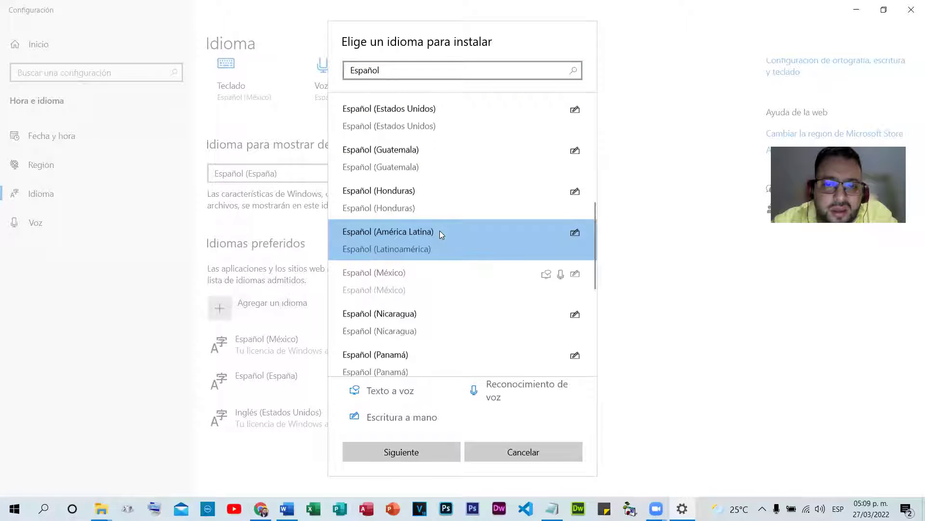
pyautogui.scroll(2, 546, 262)
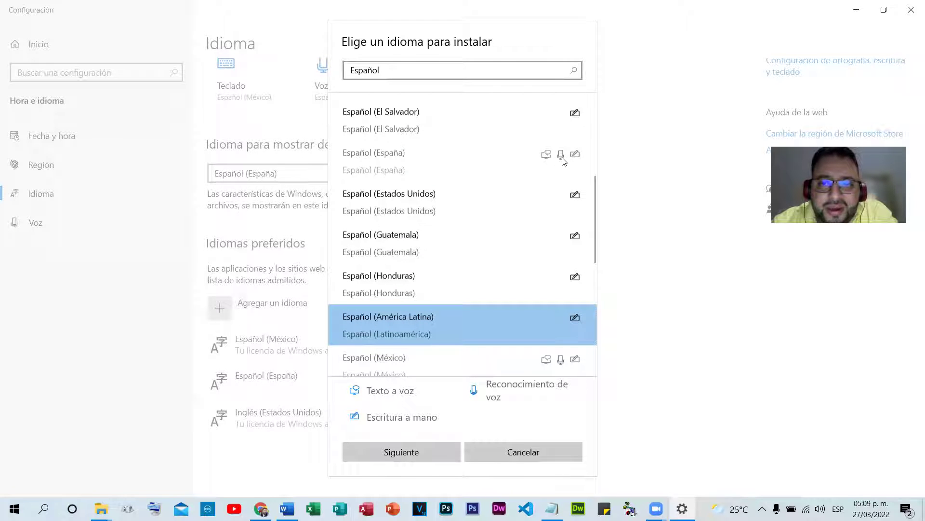
pyautogui.scroll(5, 547, 156)
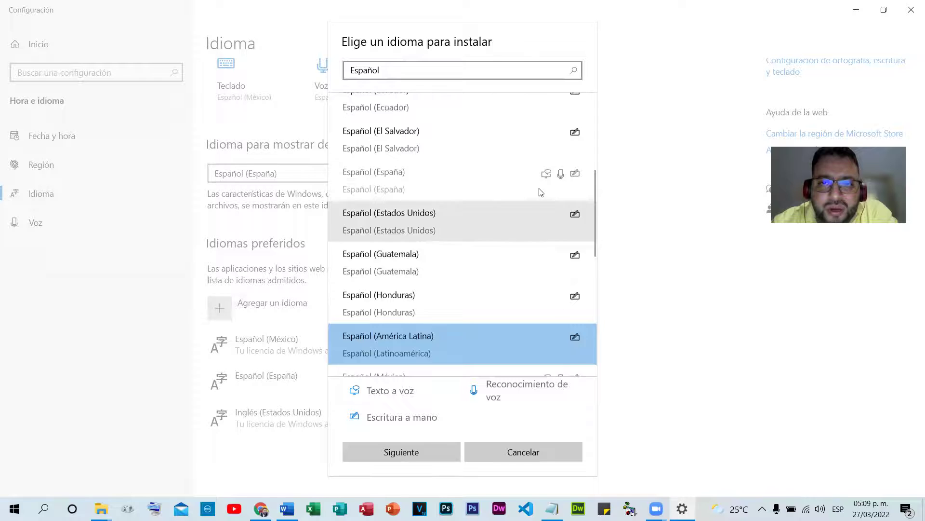
pyautogui.scroll(-4, 531, 201)
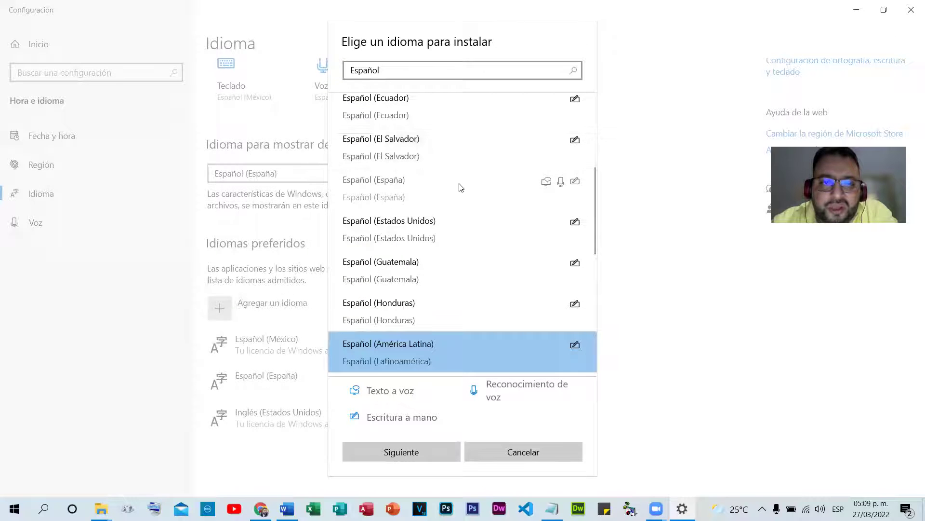
pyautogui.scroll(-3, 498, 193)
pyautogui.scroll(-1, 511, 249)
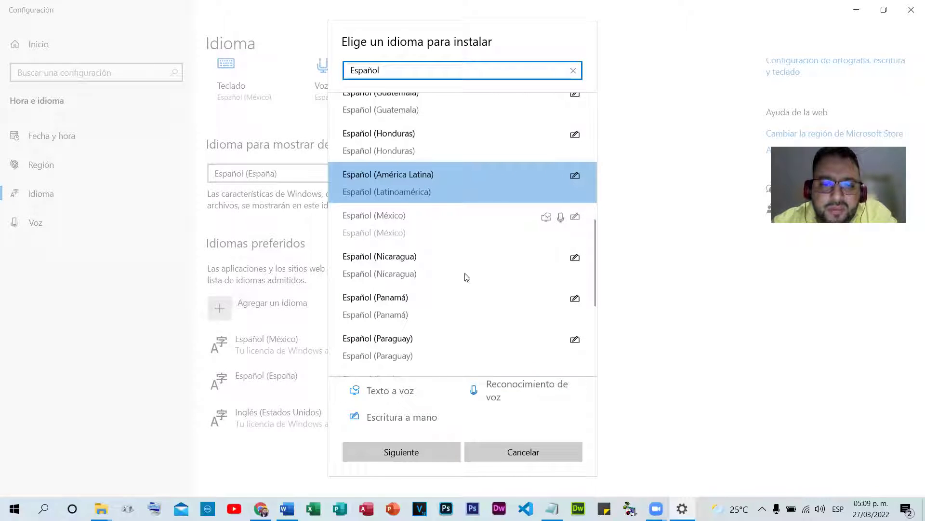
pyautogui.click(507, 448)
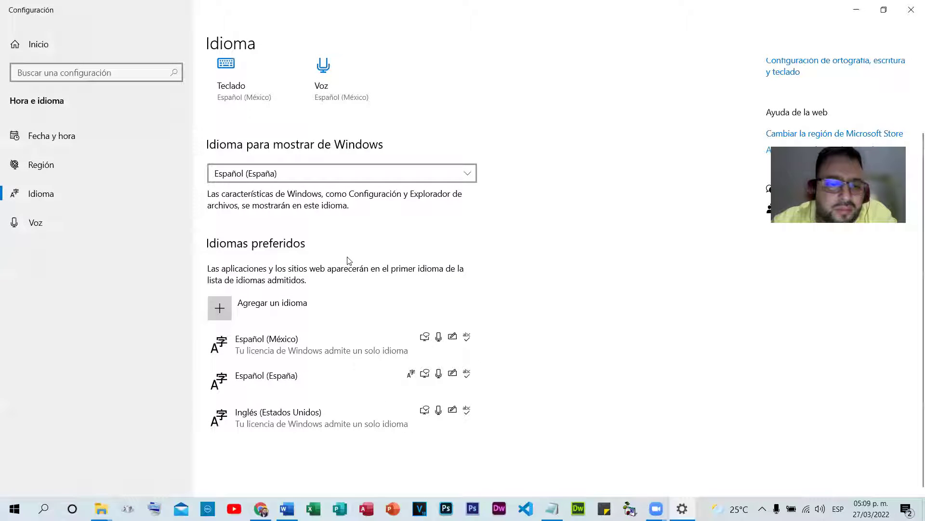
# Move Español (España) above Español (México) in the preferred languages and check the Windows display language choices.
pyautogui.click(223, 344)
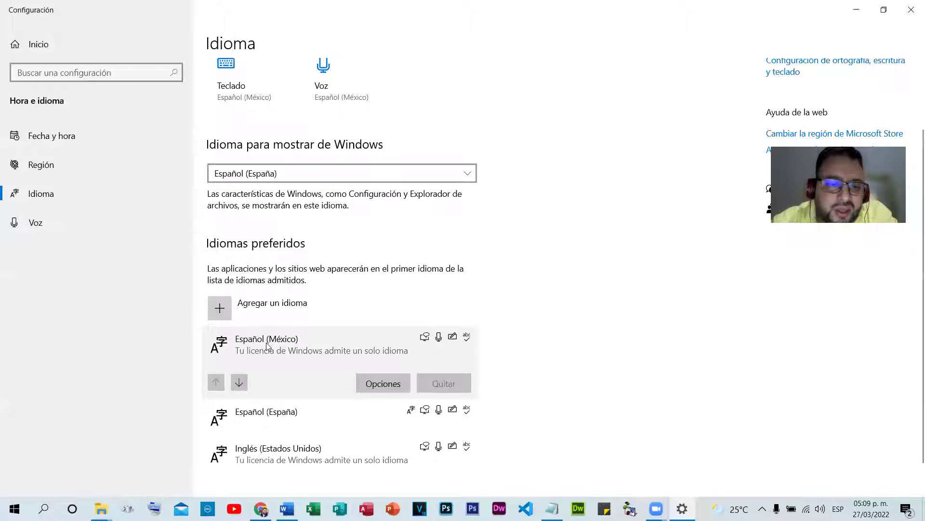
pyautogui.scroll(-1, 353, 312)
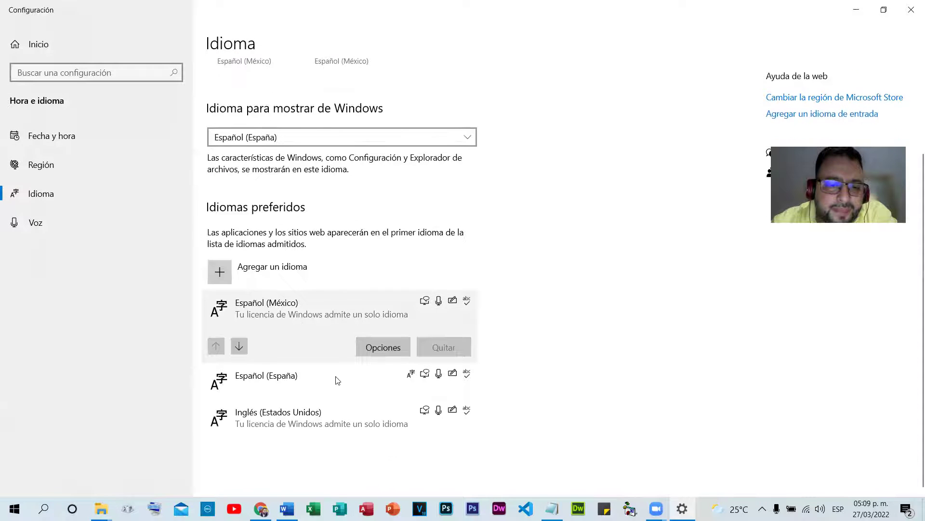
pyautogui.click(287, 381)
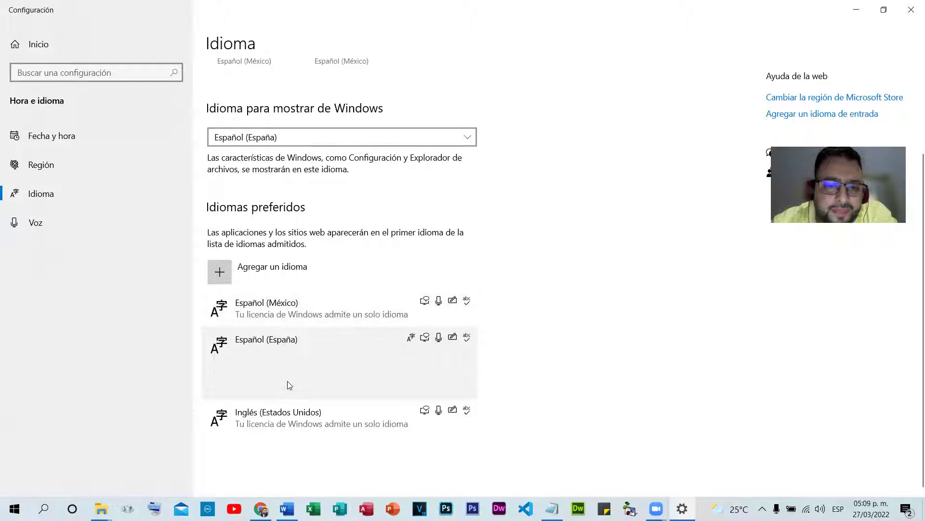
pyautogui.click(216, 383)
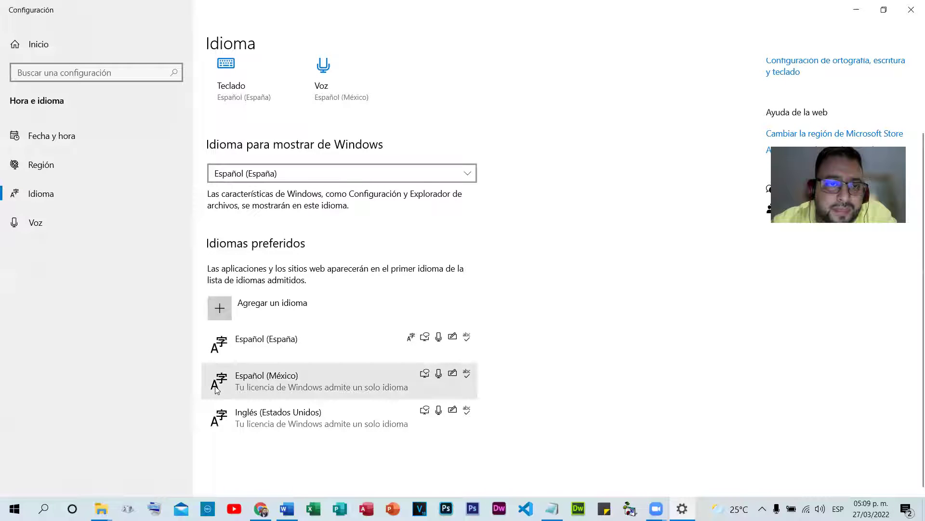
pyautogui.click(431, 173)
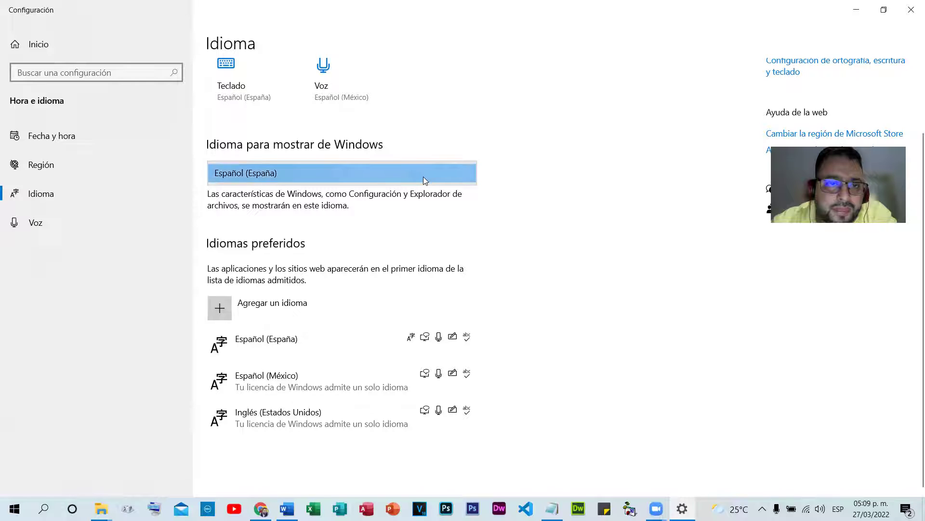
pyautogui.click(424, 178)
# Set the Windows speech language to Español (España), review the installed voice packages and close the Windows settings.
pyautogui.click(324, 89)
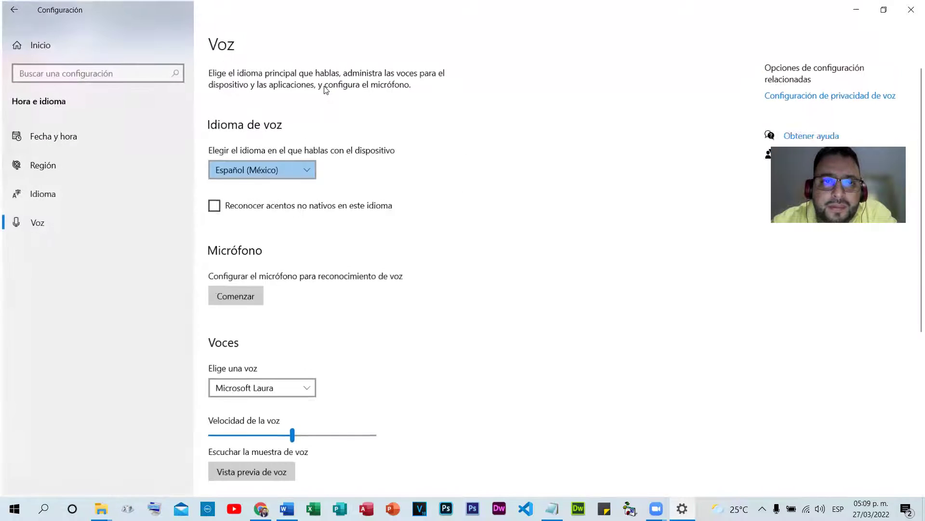
pyautogui.click(305, 164)
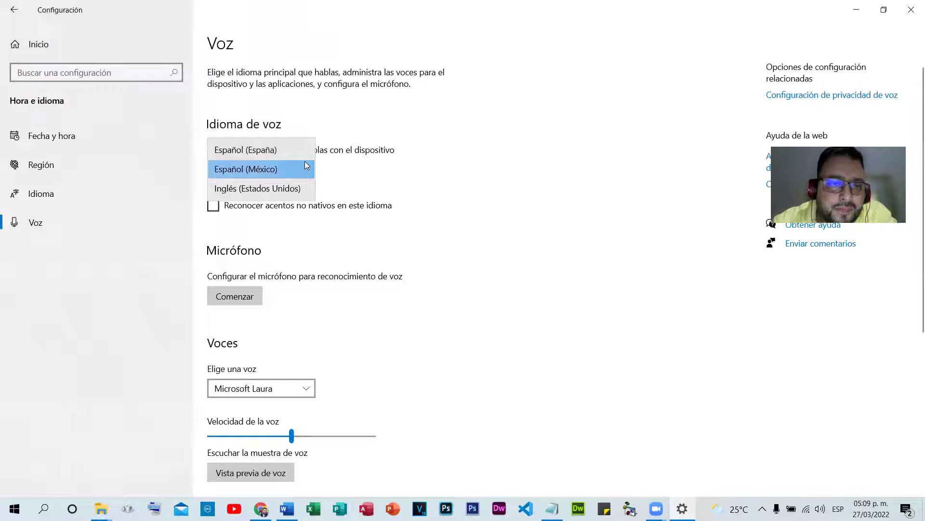
pyautogui.click(285, 145)
pyautogui.scroll(-5, 427, 241)
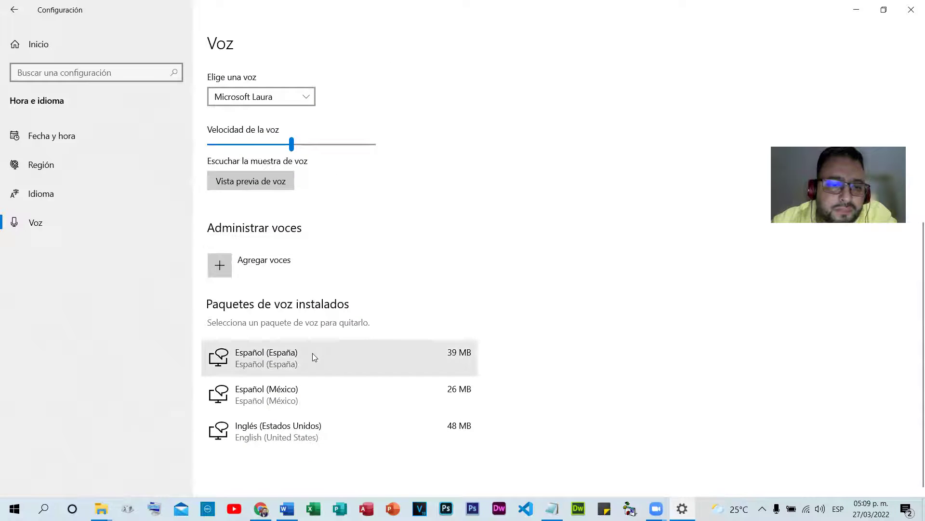
pyautogui.scroll(6, 434, 241)
pyautogui.scroll(-5, 464, 205)
pyautogui.scroll(-1, 767, 321)
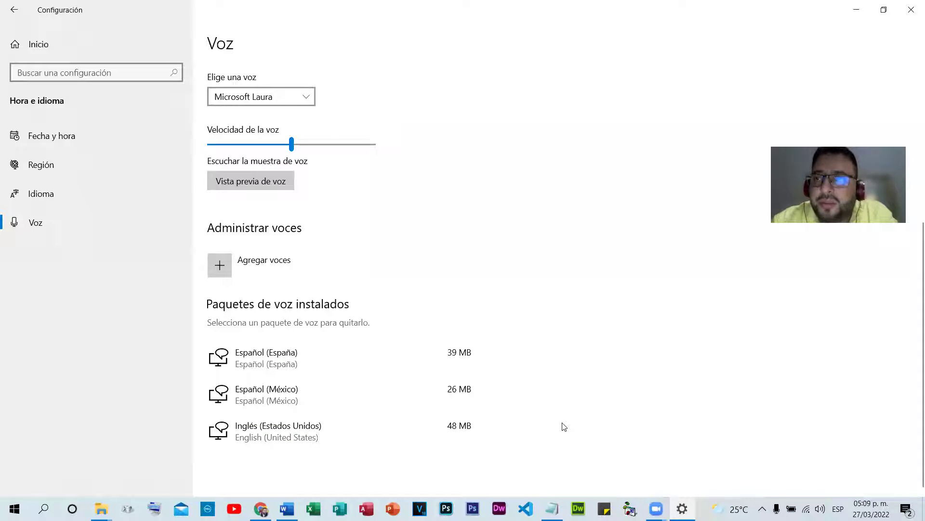
pyautogui.hotkey('alt', 'F4')
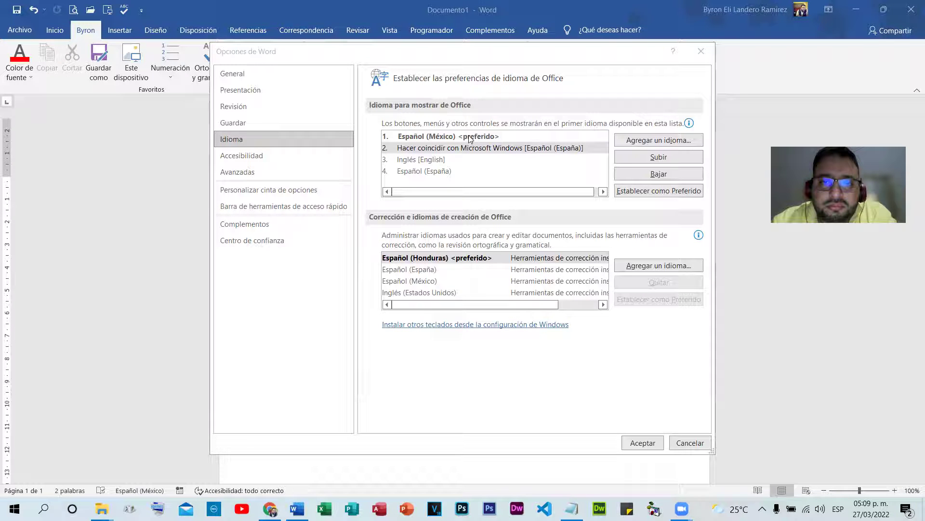
# Set Español (España) as the preferred Office authoring language and accept the change.
pyautogui.click(472, 173)
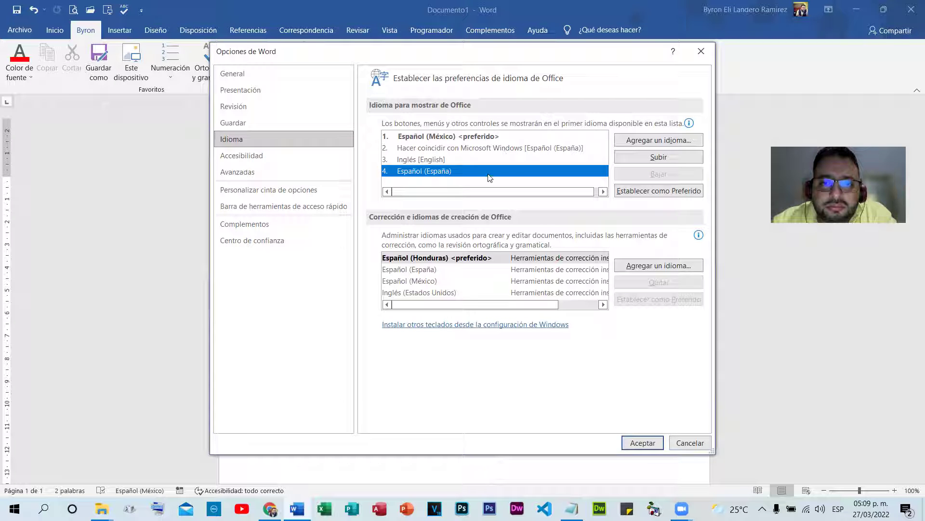
pyautogui.click(500, 272)
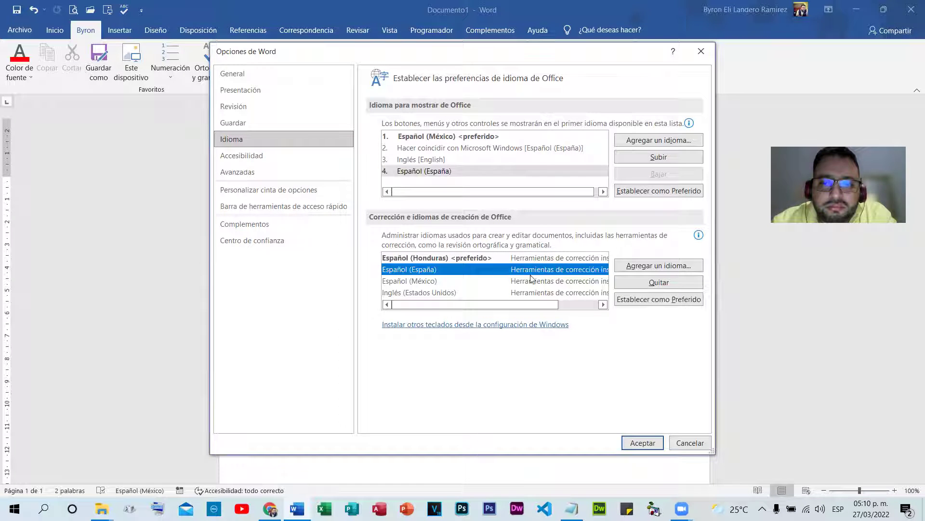
pyautogui.click(633, 300)
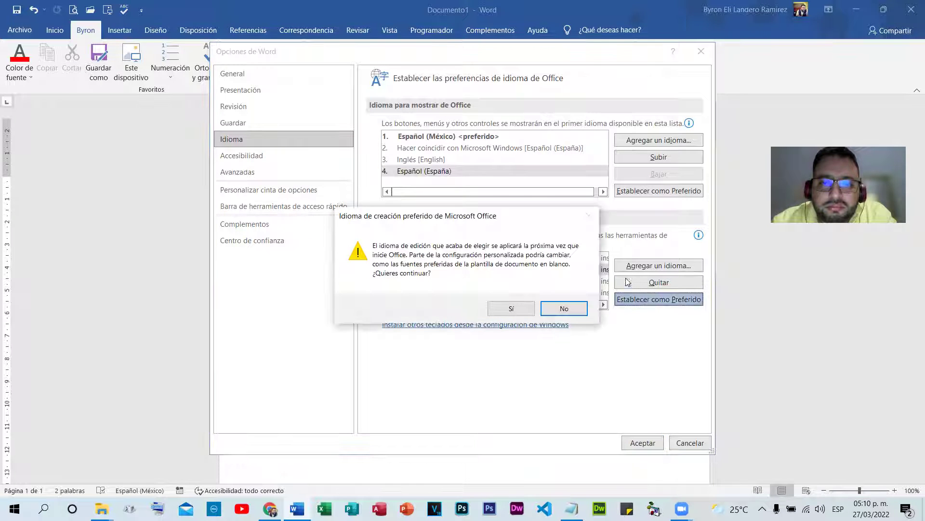
pyautogui.click(511, 309)
# Make the "Hacer coincidir con Microsoft Windows" entry the preferred Office display language and close the Word options.
pyautogui.click(458, 150)
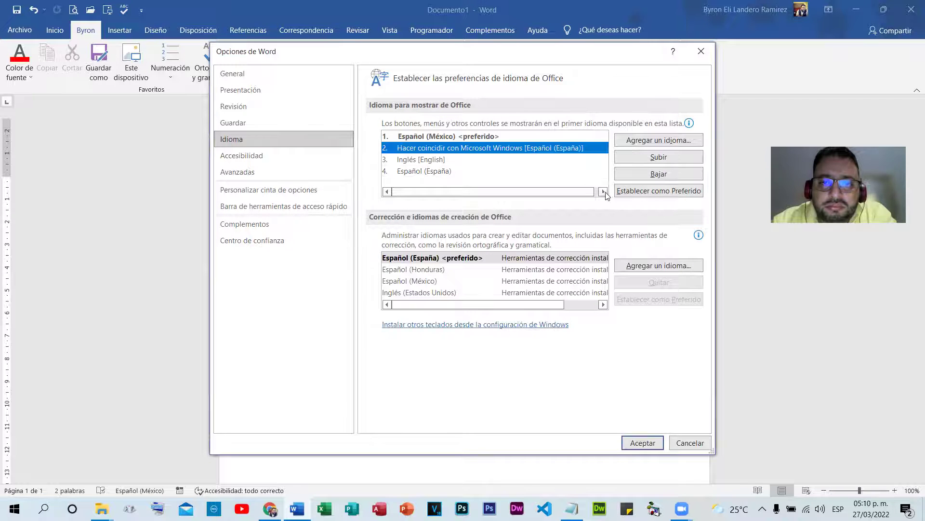
pyautogui.click(637, 193)
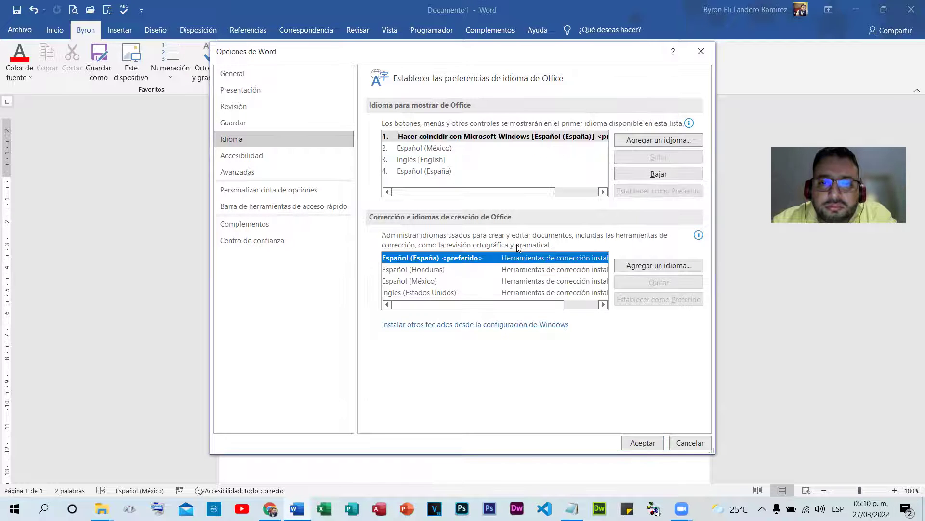
pyautogui.click(701, 51)
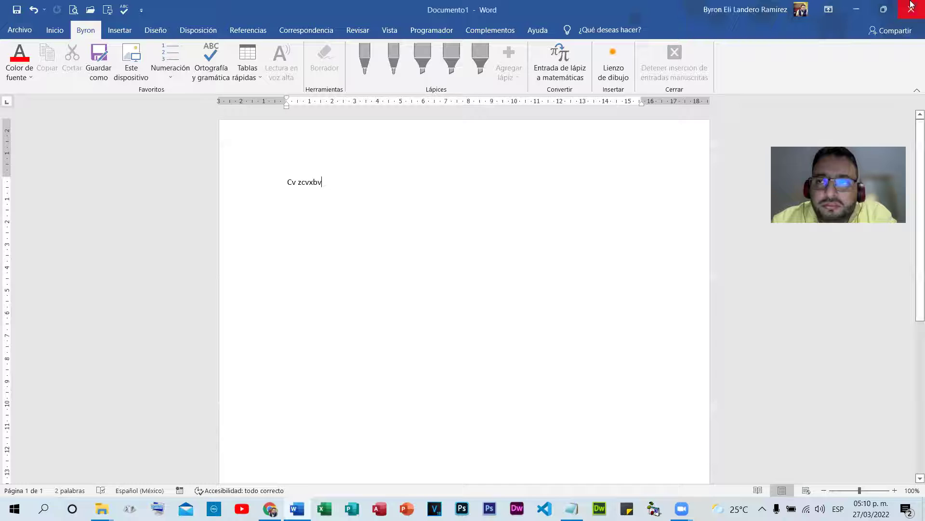
# Close Word with the untitled document, minimise the browser window and start Word again.
pyautogui.click(912, 9)
pyautogui.click(495, 323)
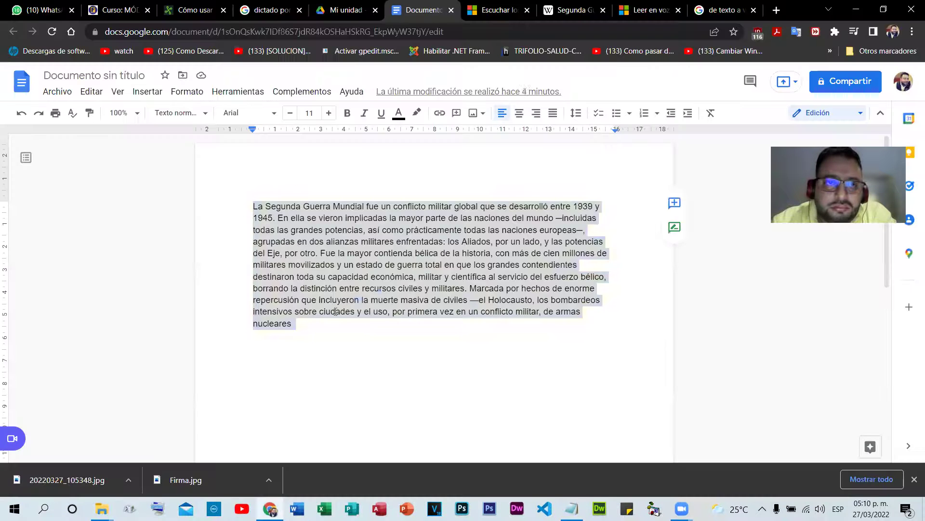
pyautogui.click(856, 9)
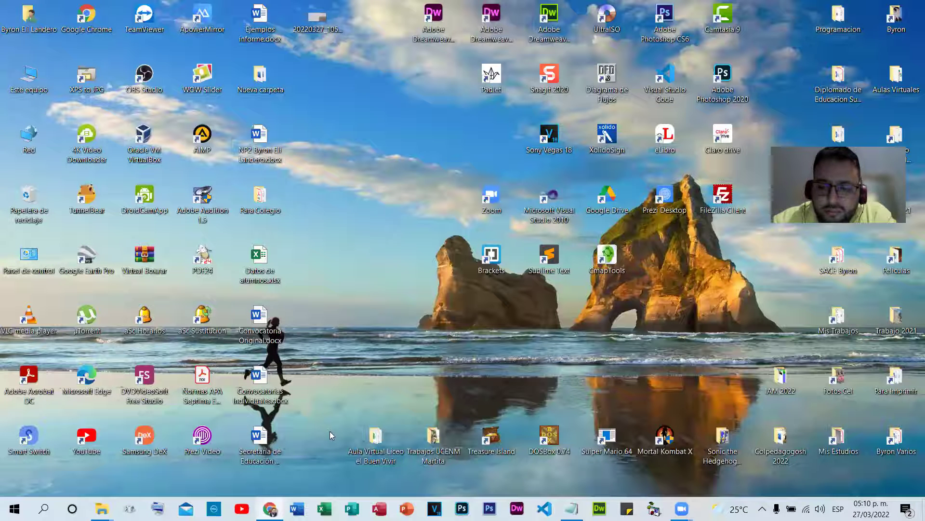
pyautogui.click(295, 507)
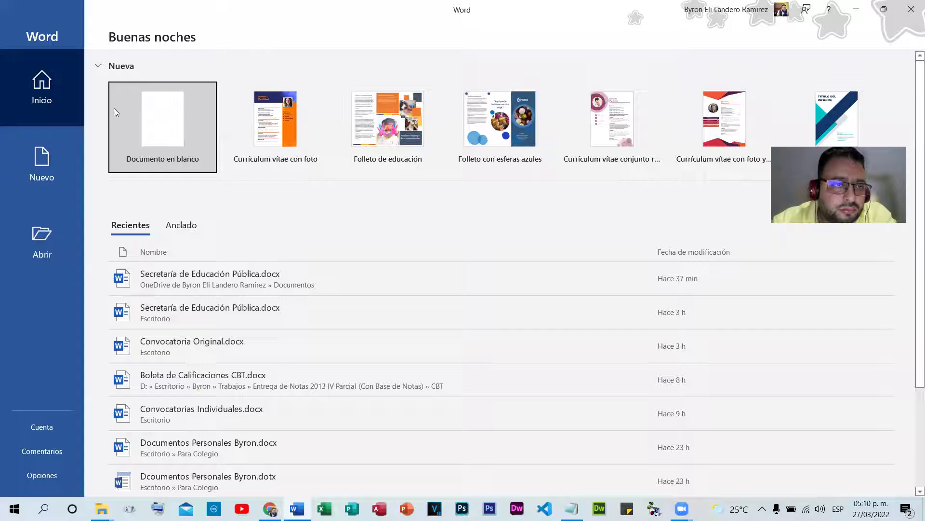
# Create a blank document, show the custom ribbon tab and enter the sample text "Bn,bn,m".
pyautogui.click(158, 135)
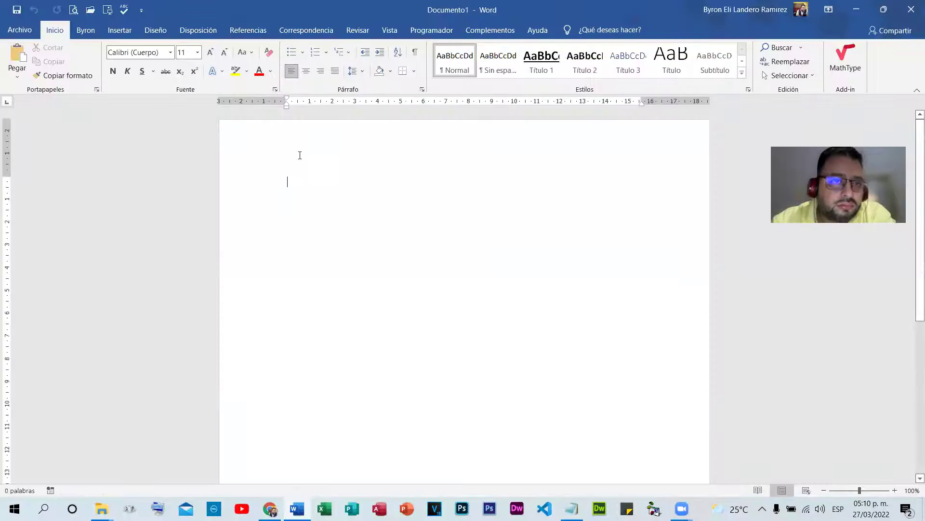
pyautogui.click(93, 31)
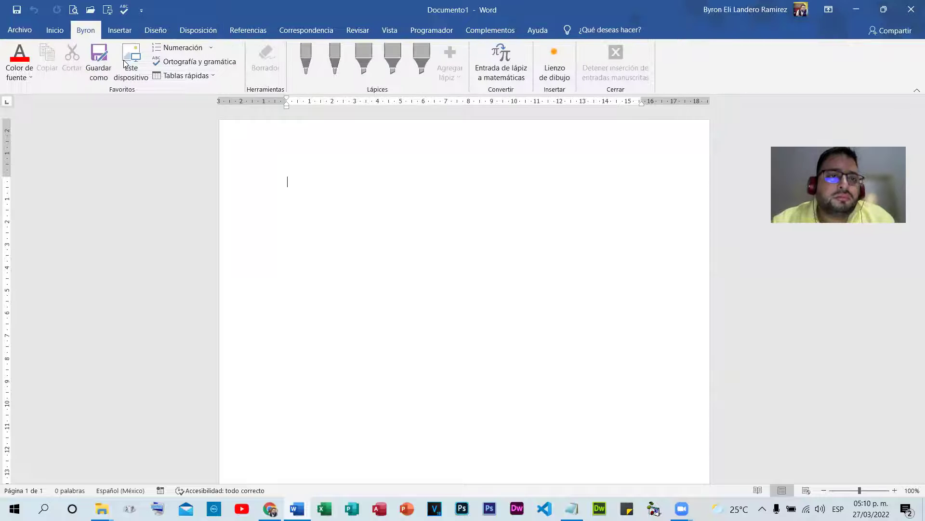
pyautogui.write('Bn,bn,m')
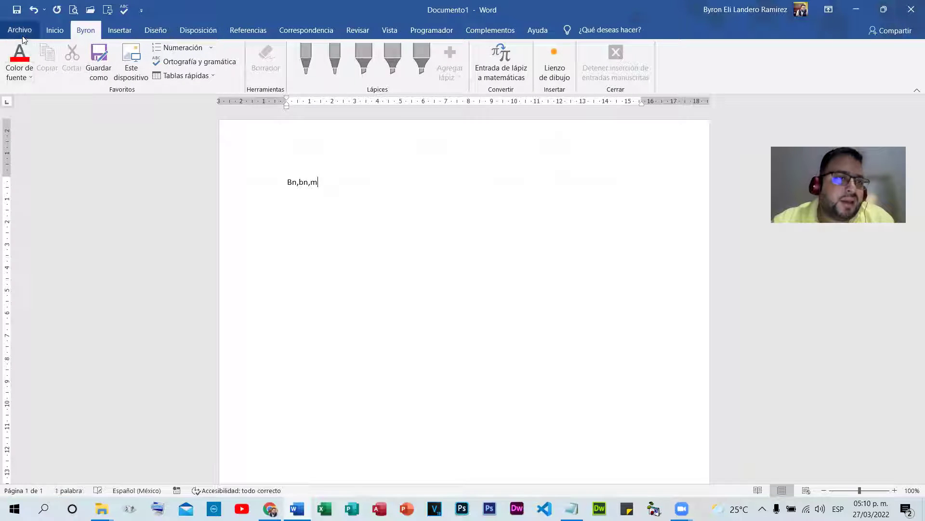
# Open the Word options and examine the "Comandos más utilizados" available for the quick access toolbar.
pyautogui.click(20, 30)
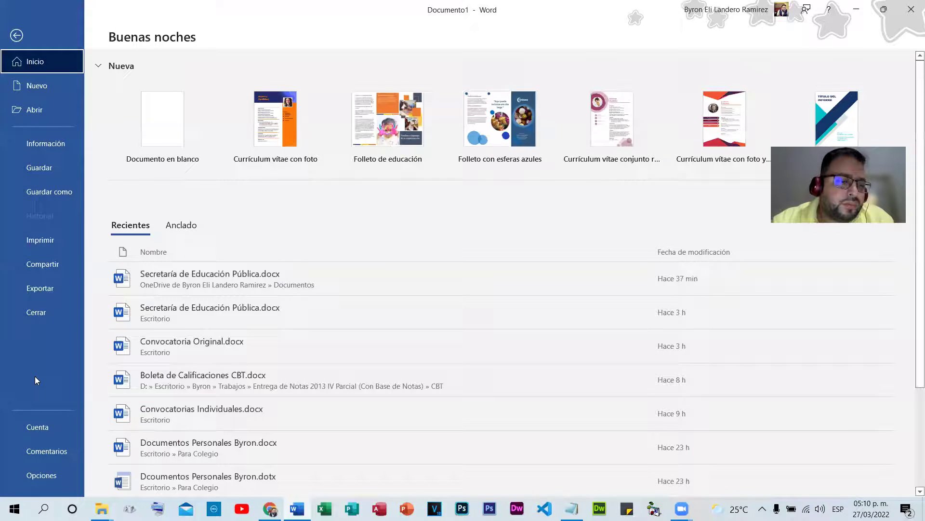
pyautogui.click(21, 467)
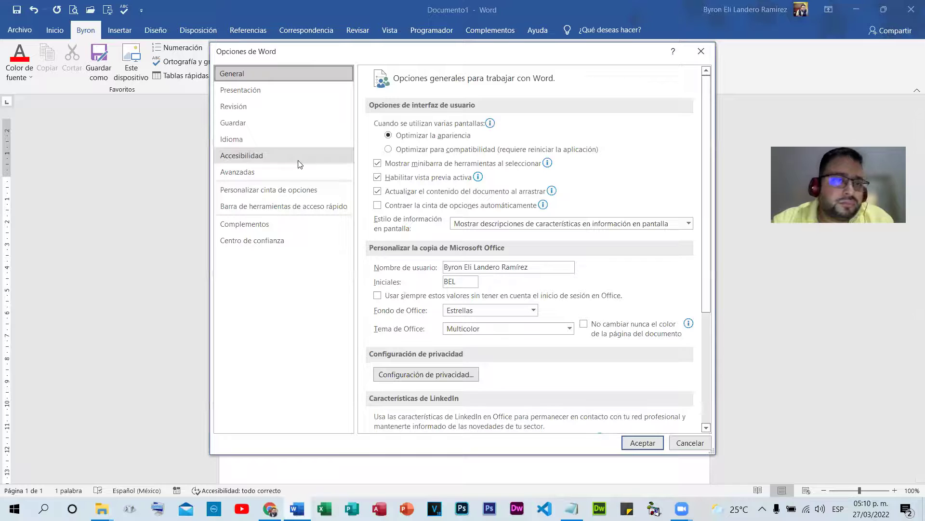
pyautogui.click(282, 206)
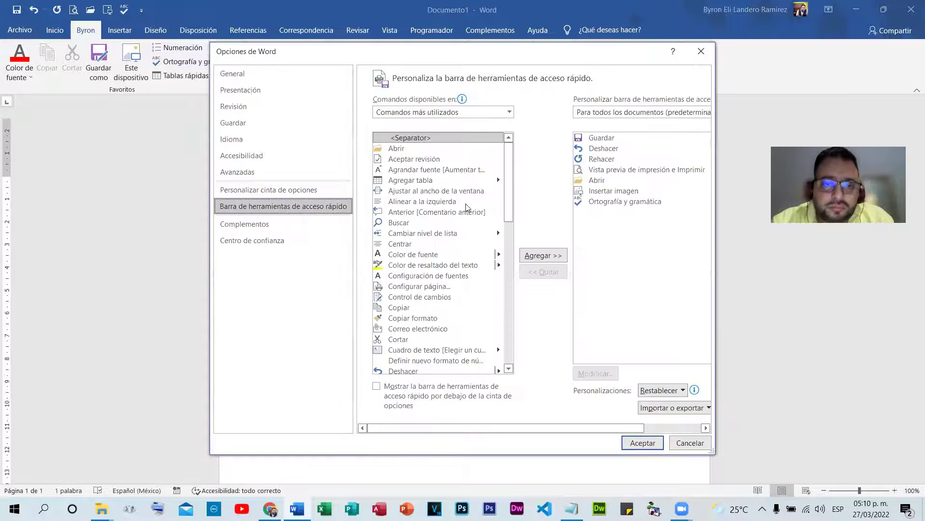
pyautogui.scroll(-1, 452, 312)
pyautogui.scroll(-7, 452, 312)
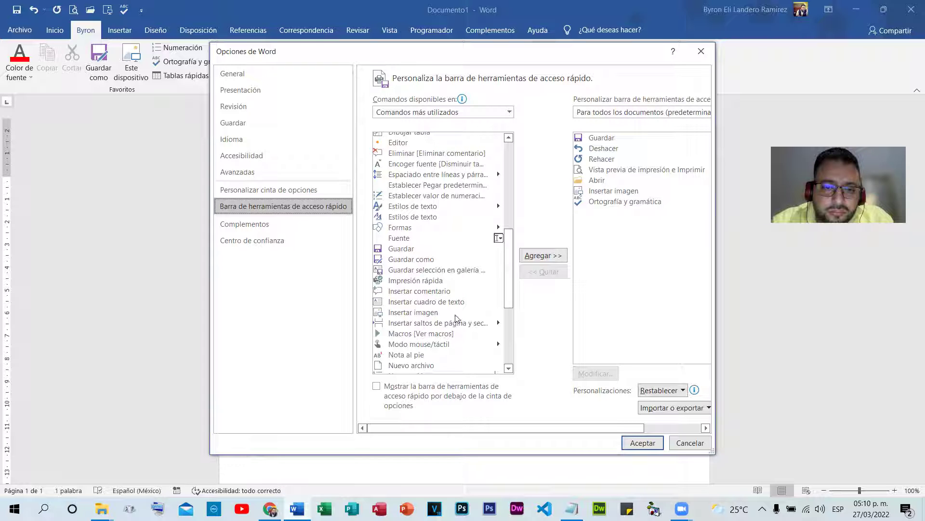
pyautogui.scroll(1, 462, 310)
pyautogui.scroll(-6, 462, 309)
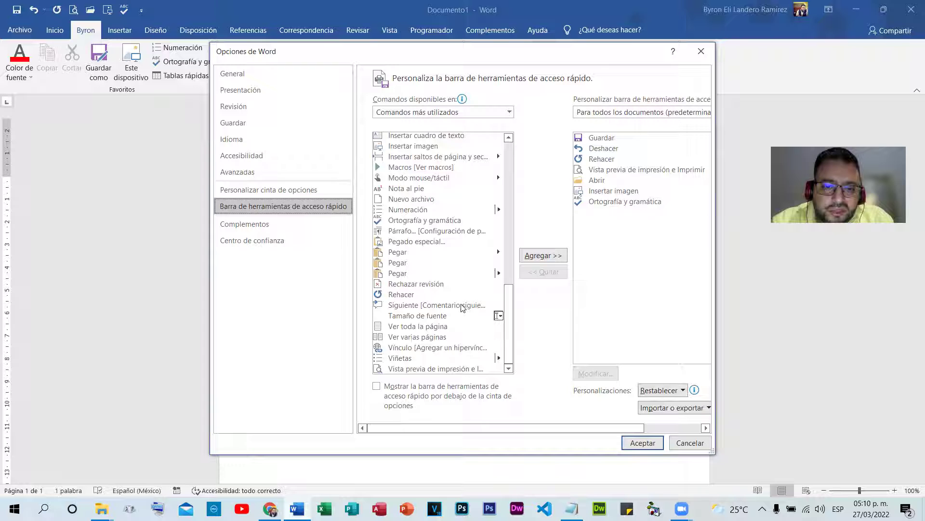
pyautogui.scroll(4, 462, 307)
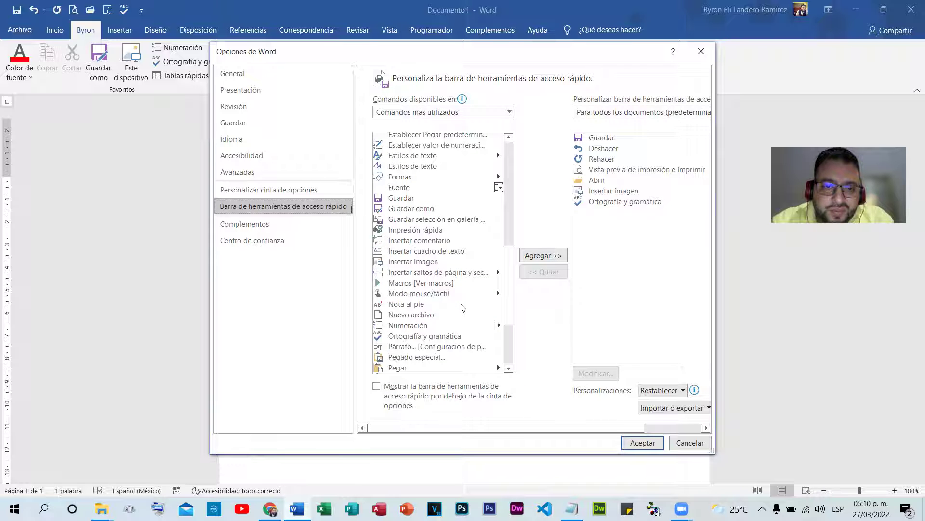
pyautogui.scroll(5, 463, 307)
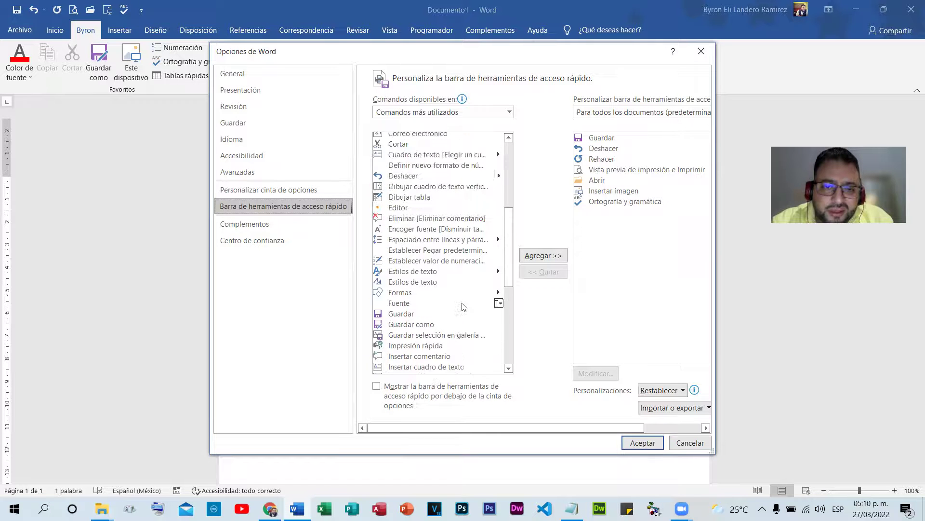
pyautogui.scroll(5, 463, 306)
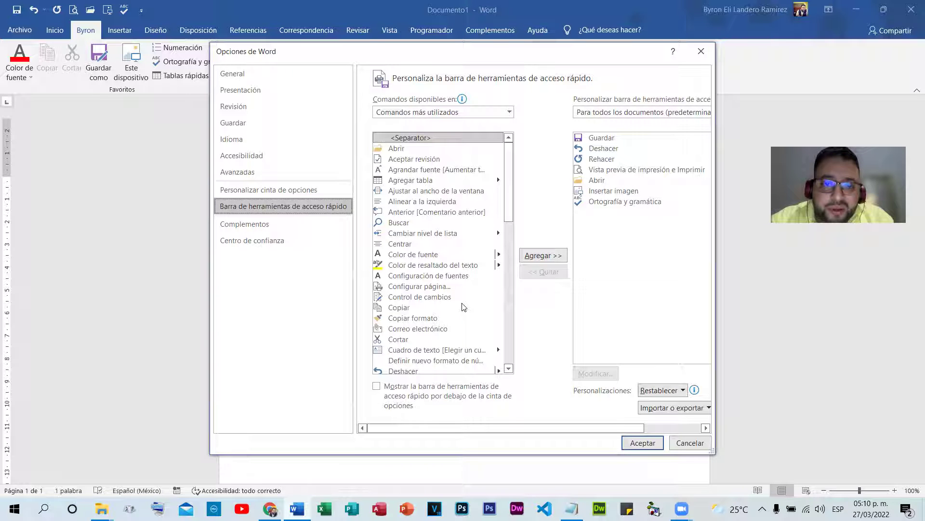
pyautogui.scroll(-3, 441, 295)
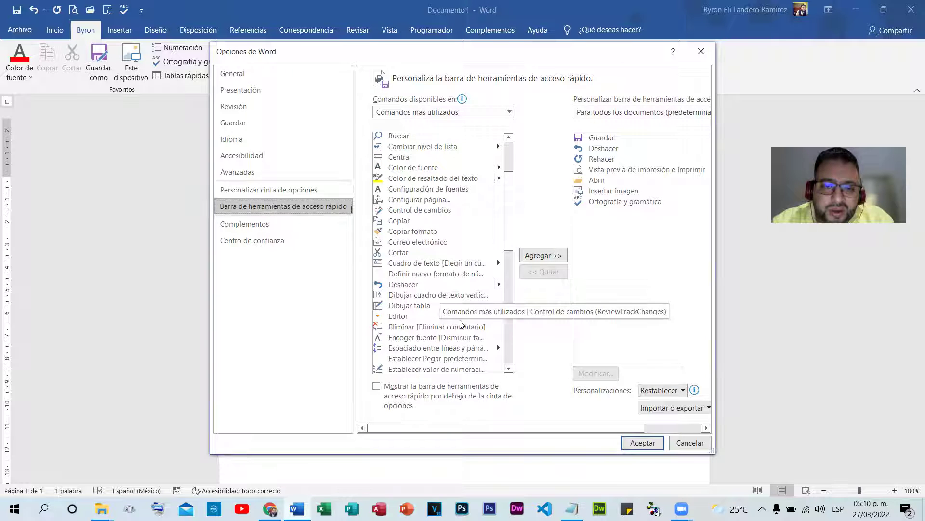
pyautogui.scroll(-4, 459, 322)
# From "Todos los comandos", add "Lectura en voz alta" to the Favoritos group of the custom ribbon tab and accept the options.
pyautogui.click(275, 189)
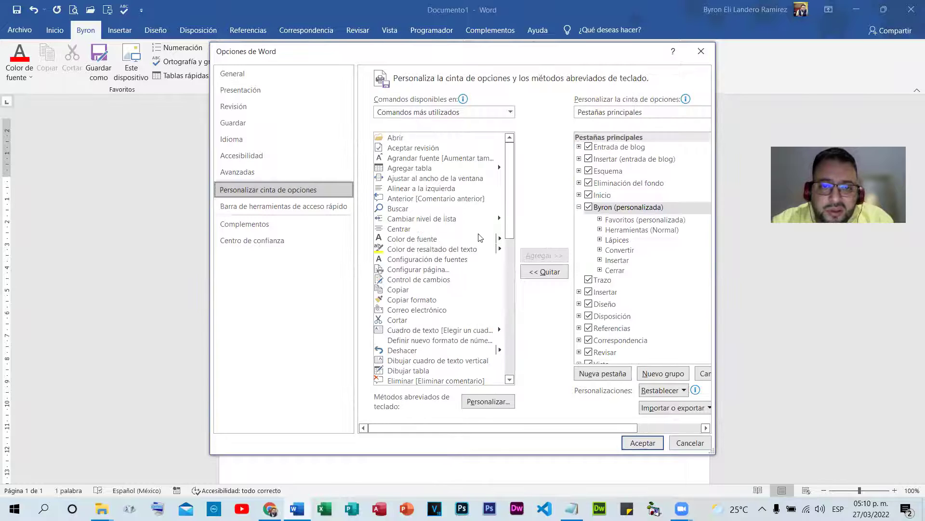
pyautogui.click(510, 111)
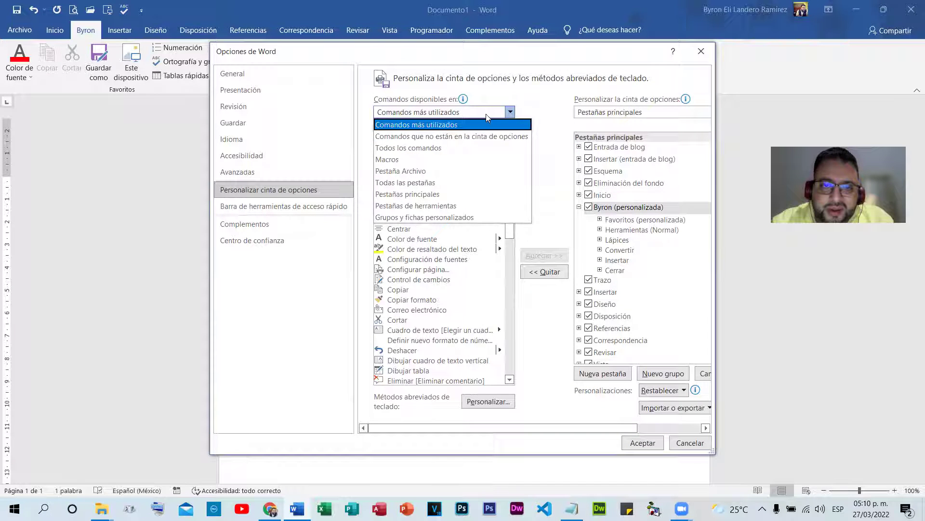
pyautogui.press('Escape')
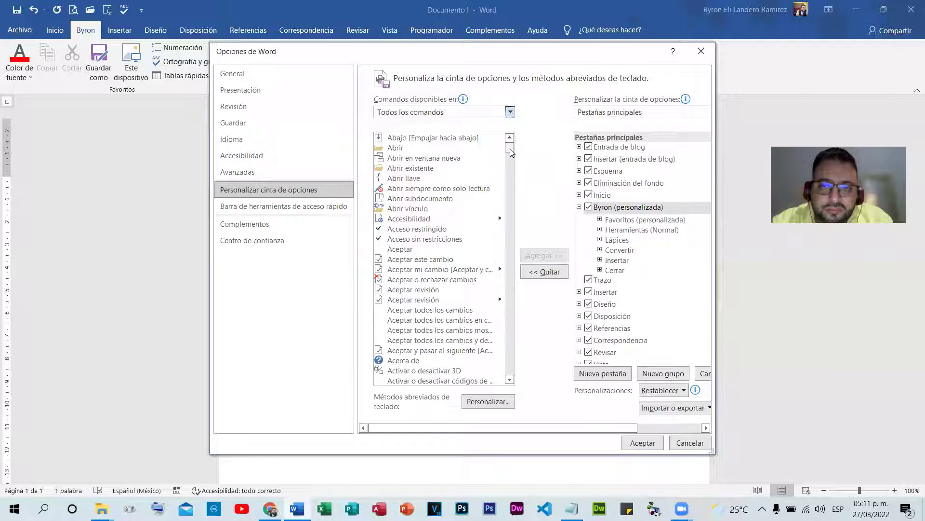
pyautogui.moveTo(510, 148); pyautogui.dragTo(524, 287)
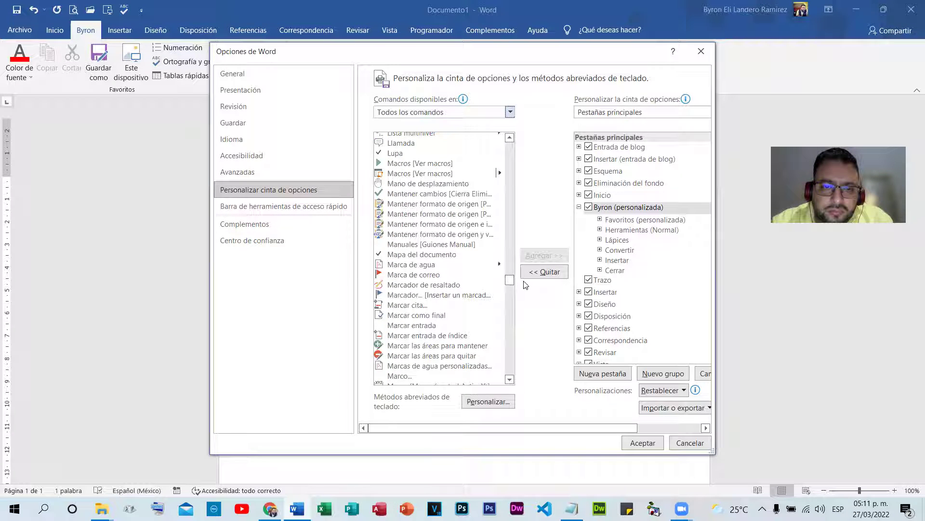
pyautogui.scroll(2, 470, 231)
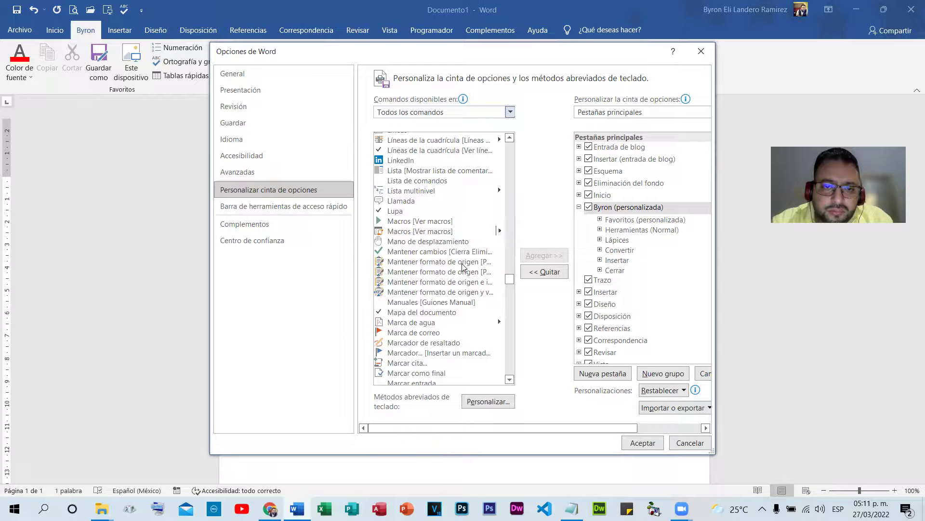
pyautogui.scroll(8, 463, 265)
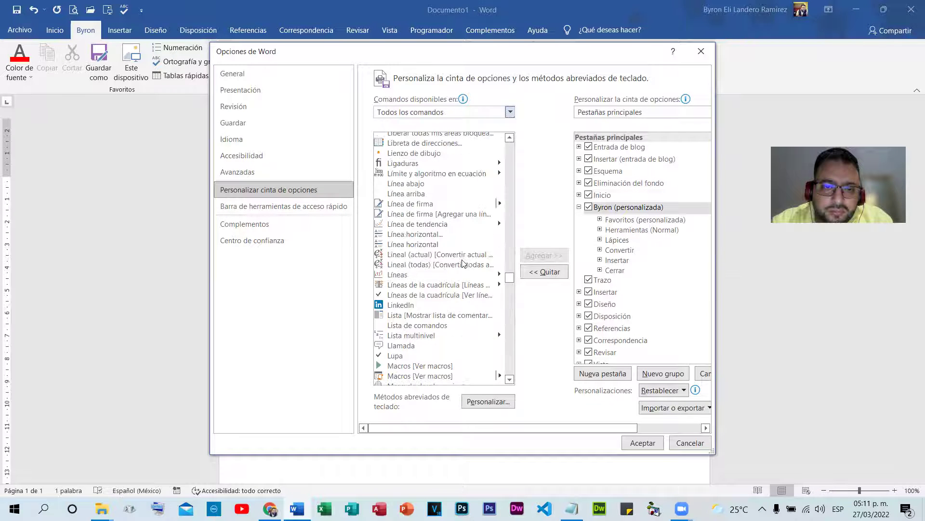
pyautogui.click(418, 210)
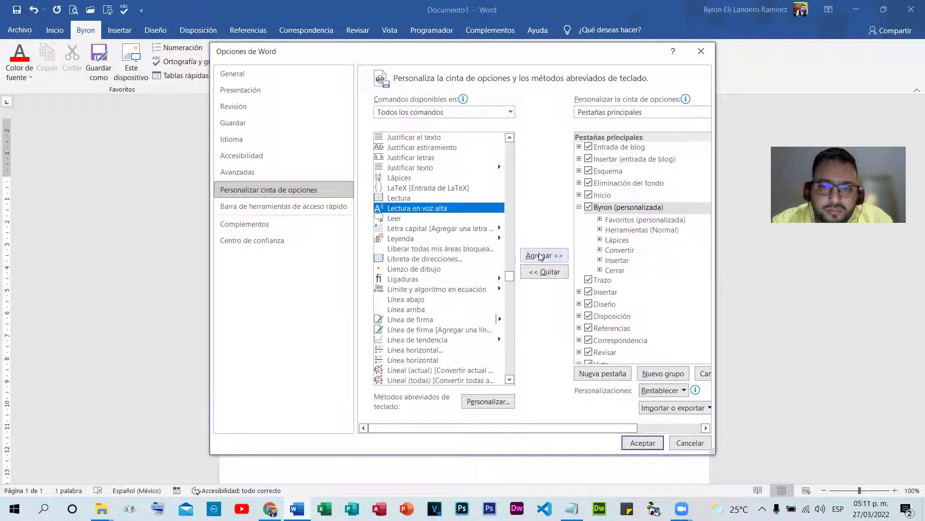
pyautogui.click(613, 221)
pyautogui.click(549, 256)
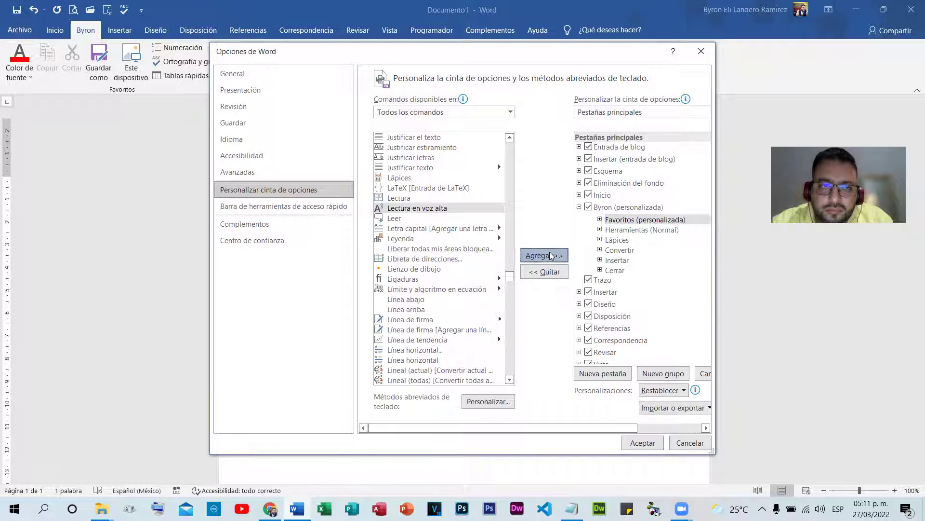
pyautogui.click(642, 442)
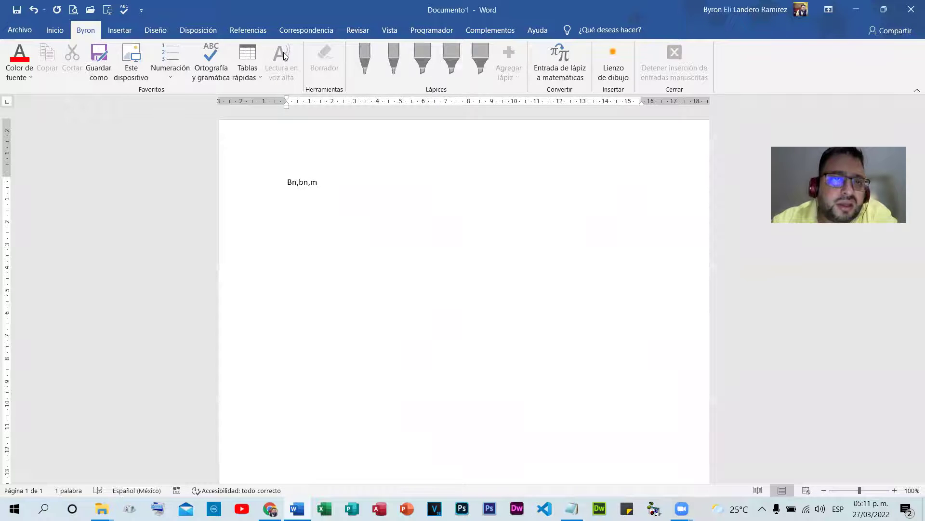
# Check whether "Lectura en voz alta" is available with the sample text selected, and clear the selection.
pyautogui.rightClick(283, 51)
pyautogui.press('Escape')
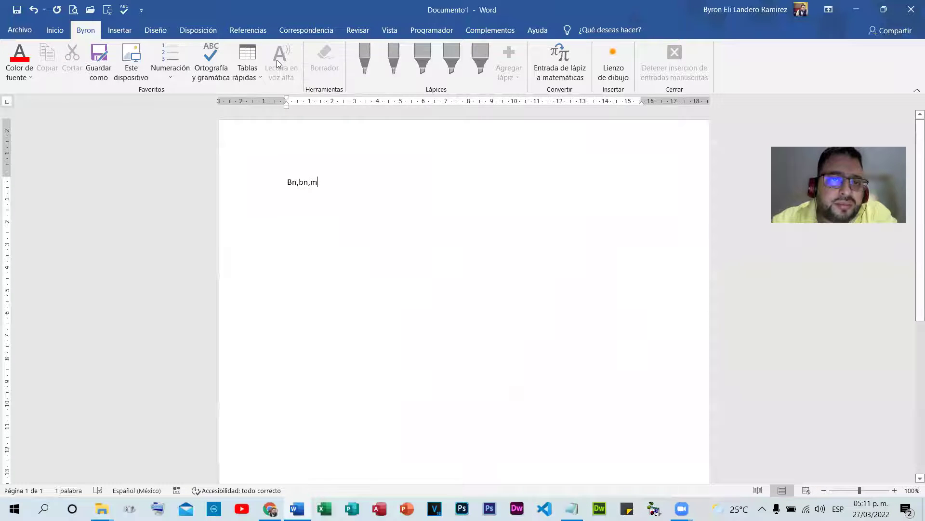
pyautogui.moveTo(287, 182); pyautogui.dragTo(304, 182)
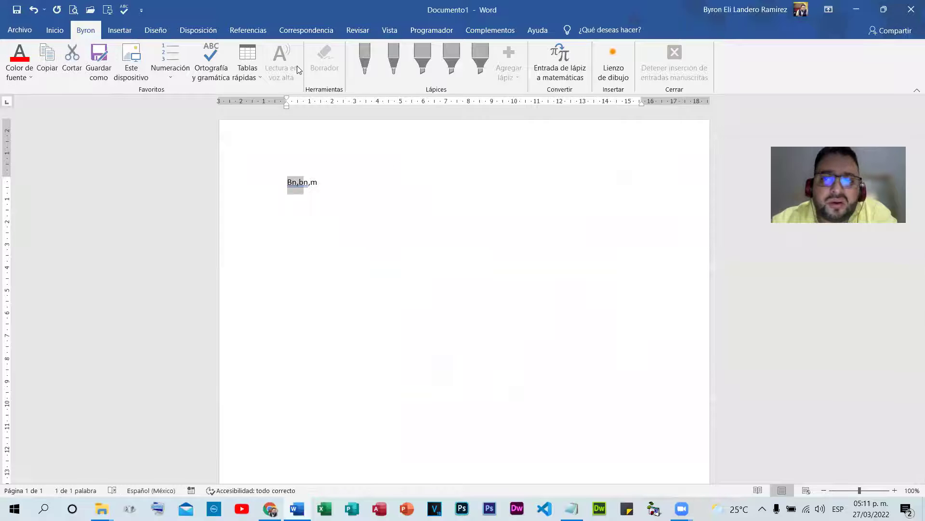
pyautogui.click(309, 182)
pyautogui.moveTo(286, 173); pyautogui.dragTo(353, 196)
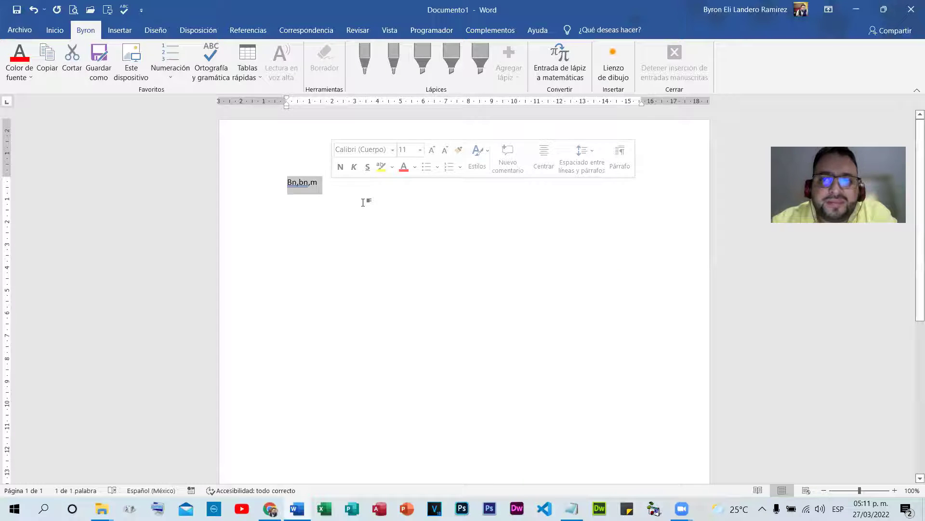
pyautogui.click(363, 202)
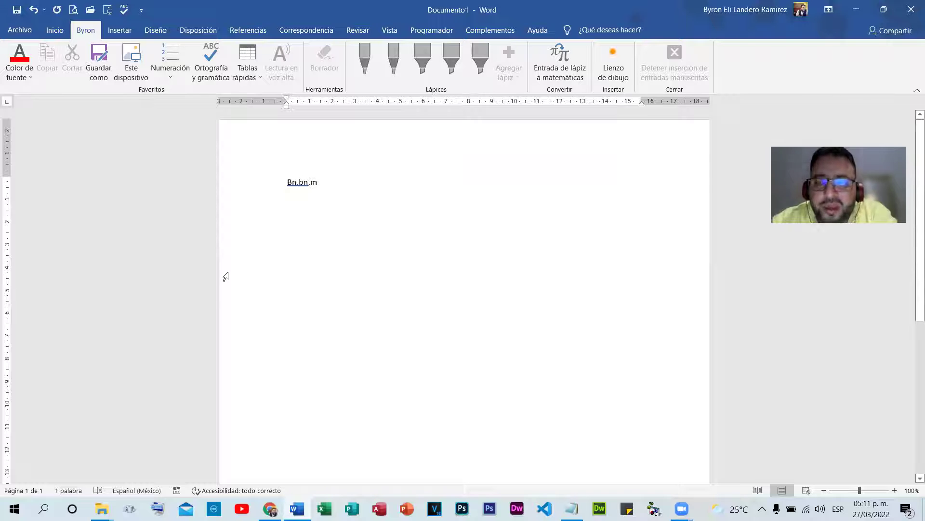
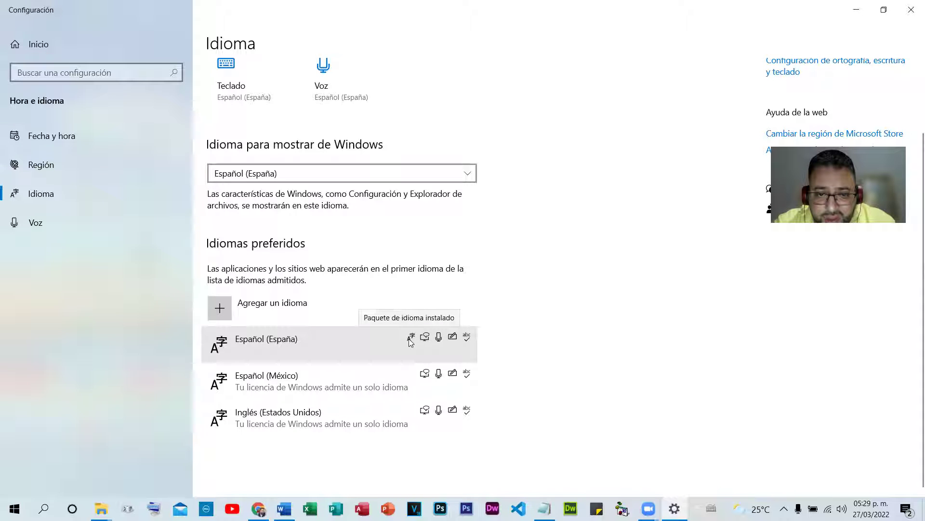
# Review the Windows language options for Español (España) and check the speech language in its voice settings.
pyautogui.click(466, 339)
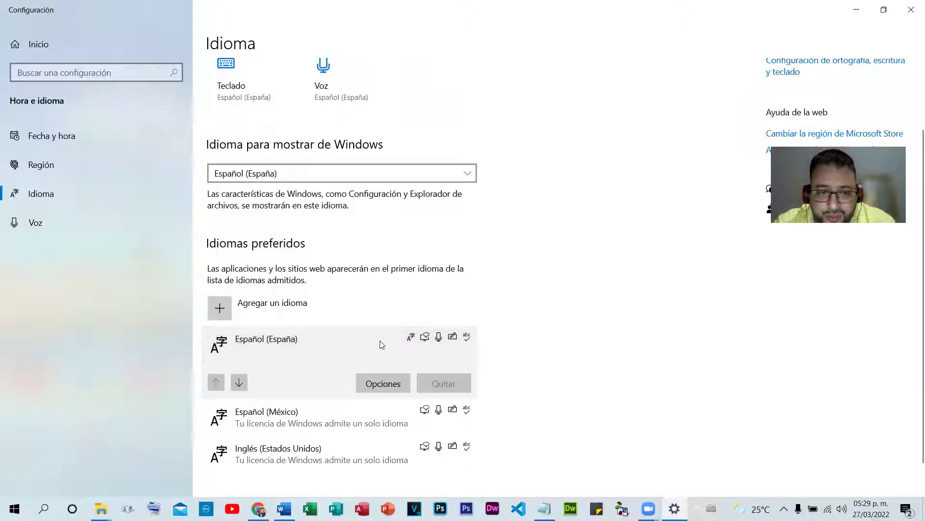
pyautogui.click(377, 379)
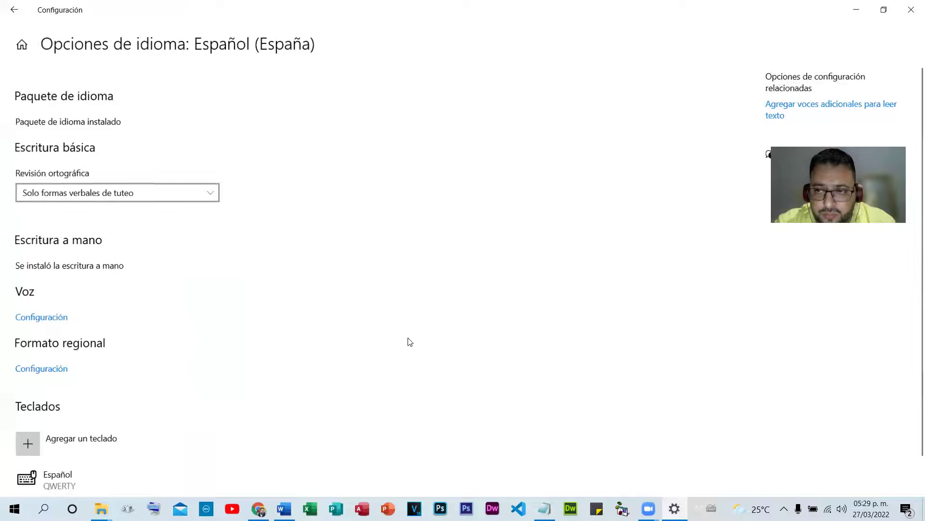
pyautogui.scroll(-1, 201, 236)
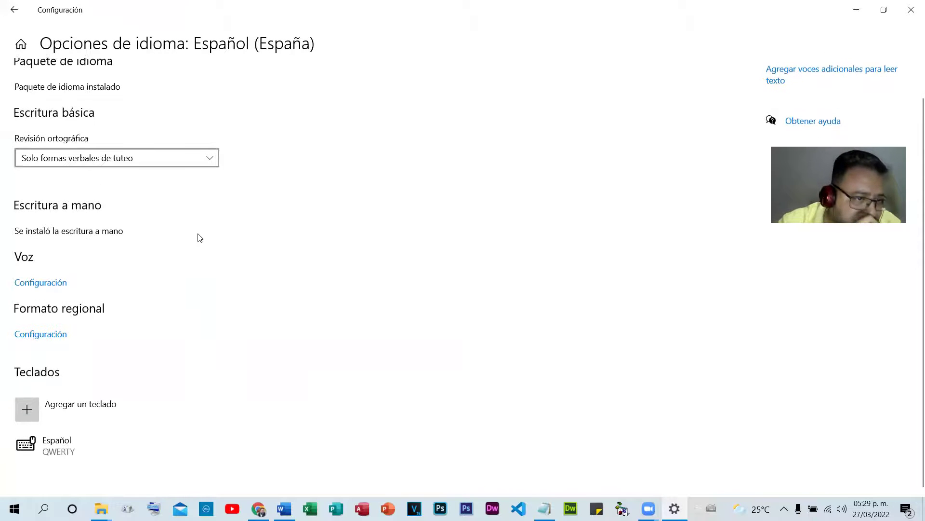
pyautogui.click(45, 282)
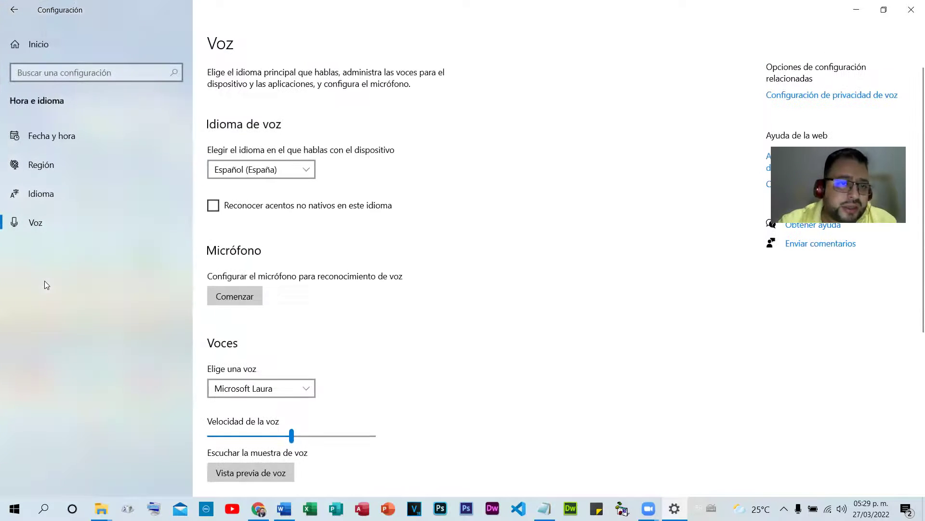
pyautogui.click(288, 169)
pyautogui.click(288, 170)
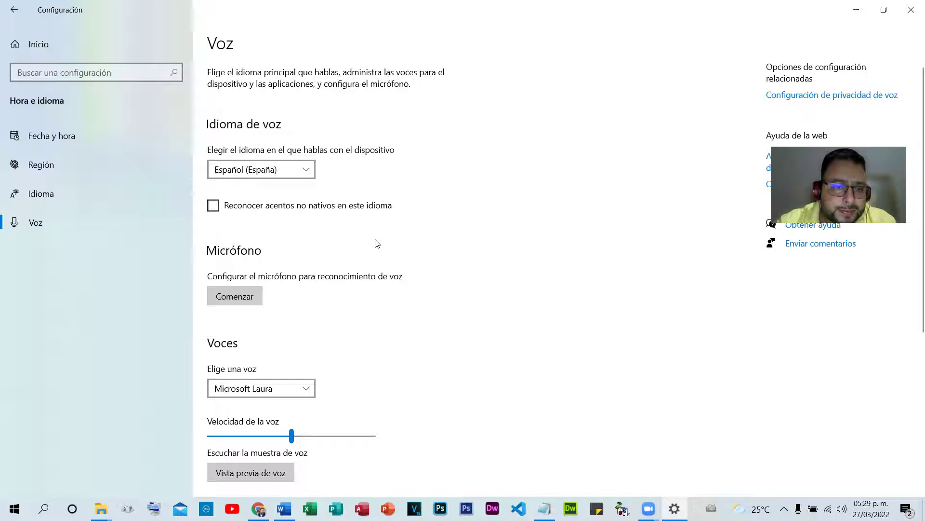
# View the microphone setup for speech recognition, cancel it and review the voice options and installed voice packages.
pyautogui.click(238, 296)
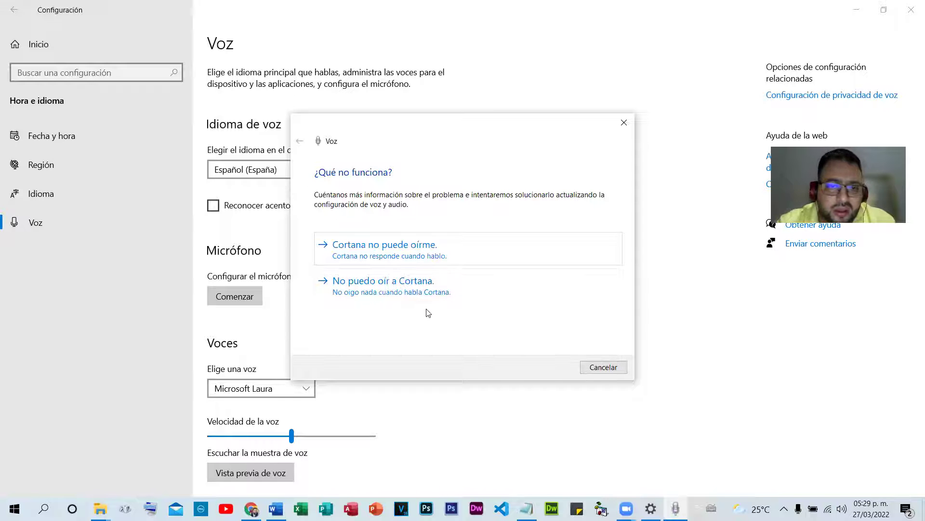
pyautogui.click(594, 367)
pyautogui.scroll(-5, 367, 338)
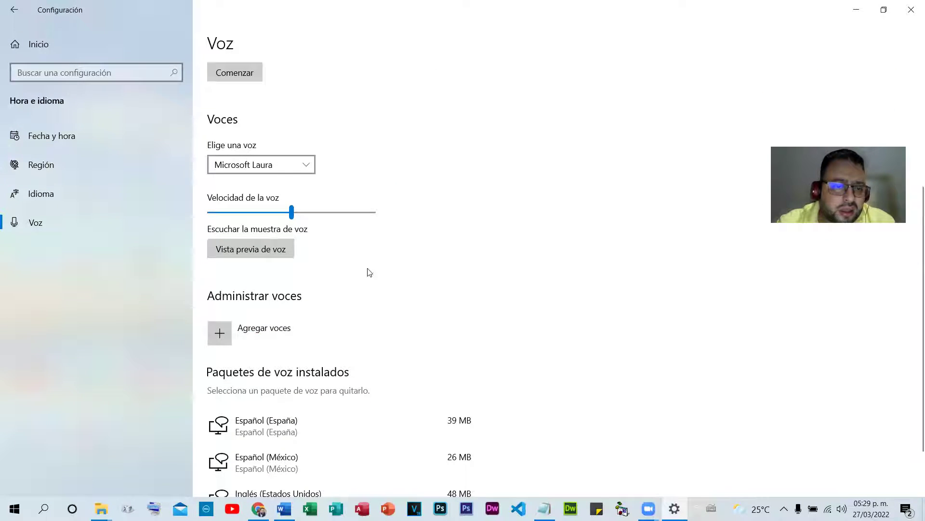
pyautogui.scroll(-2, 374, 289)
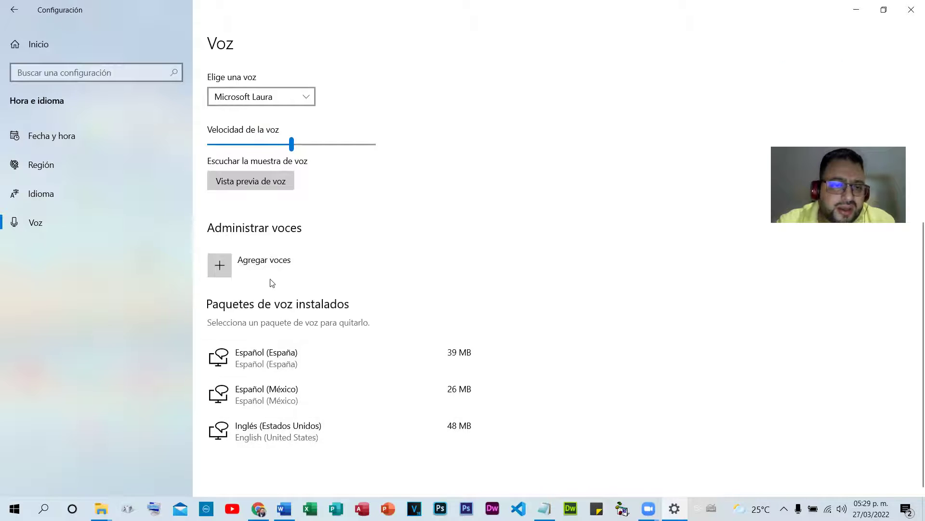
pyautogui.scroll(5, 326, 206)
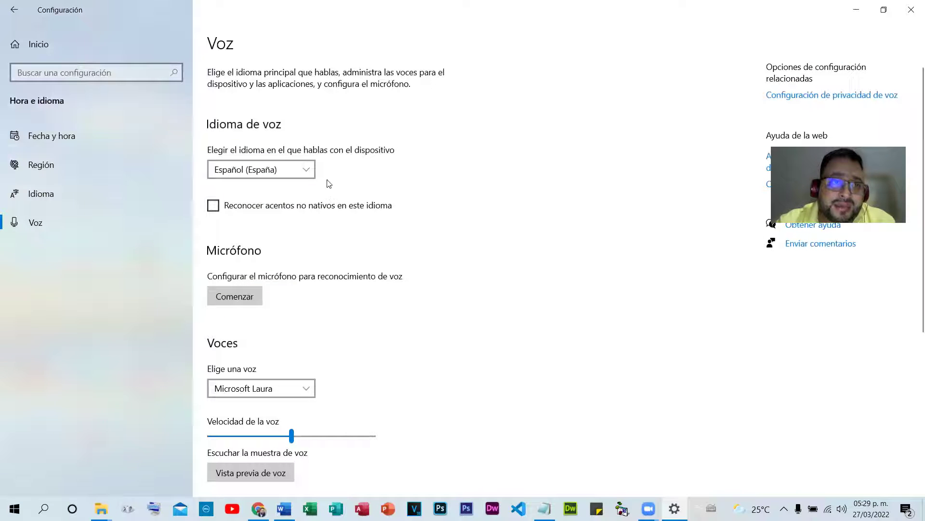
# Review the Windows language options for Español (España) once more and return to the Idioma overview.
pyautogui.click(14, 10)
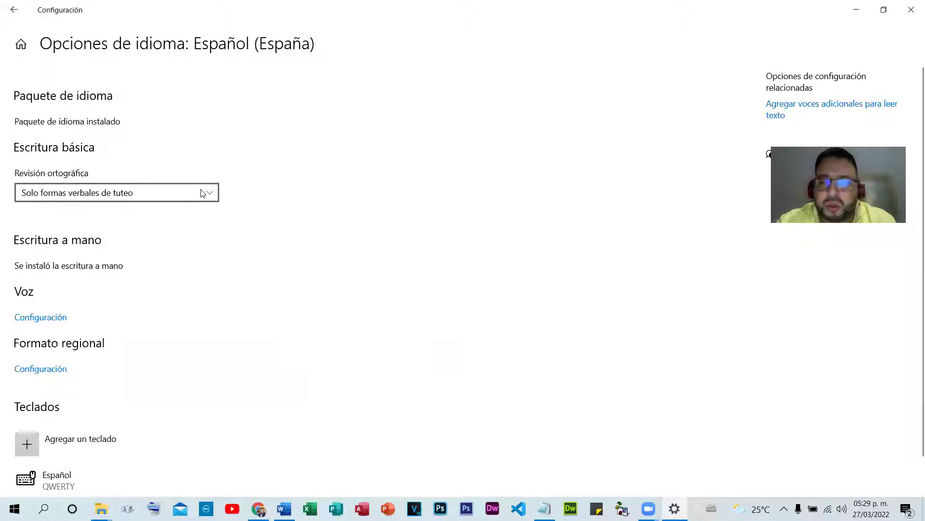
pyautogui.scroll(-1, 140, 270)
pyautogui.scroll(1, 141, 273)
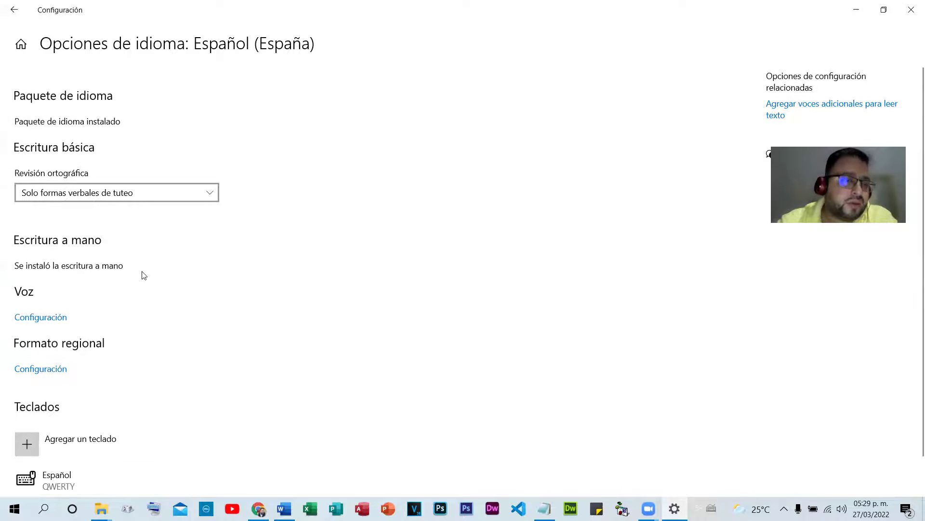
pyautogui.click(14, 10)
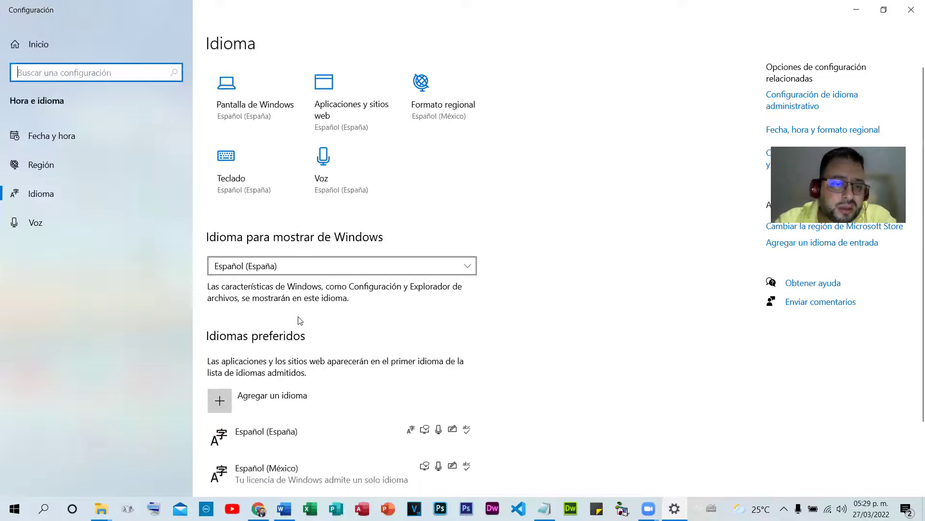
# Check the Windows keyboard settings, including the default input method and the language bar options, and return to the Idioma overview.
pyautogui.click(225, 159)
pyautogui.click(96, 139)
pyautogui.click(96, 138)
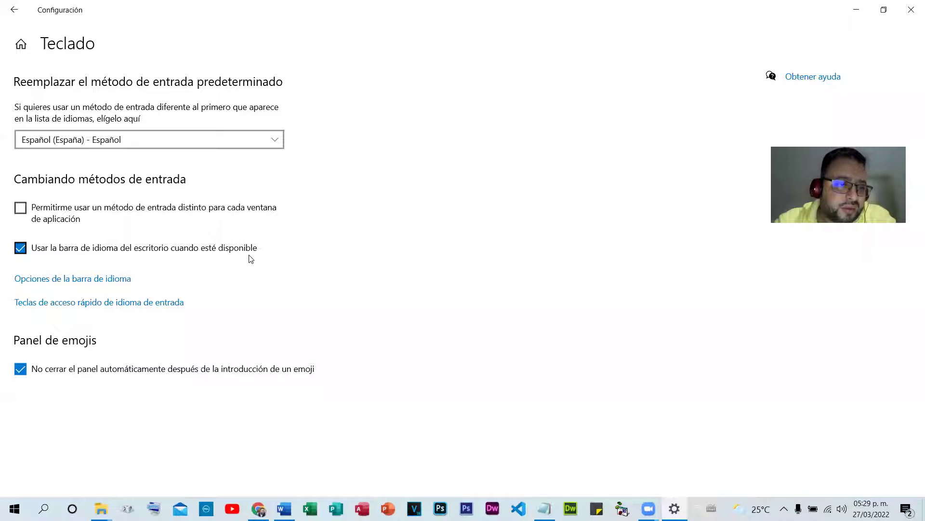
pyautogui.click(75, 281)
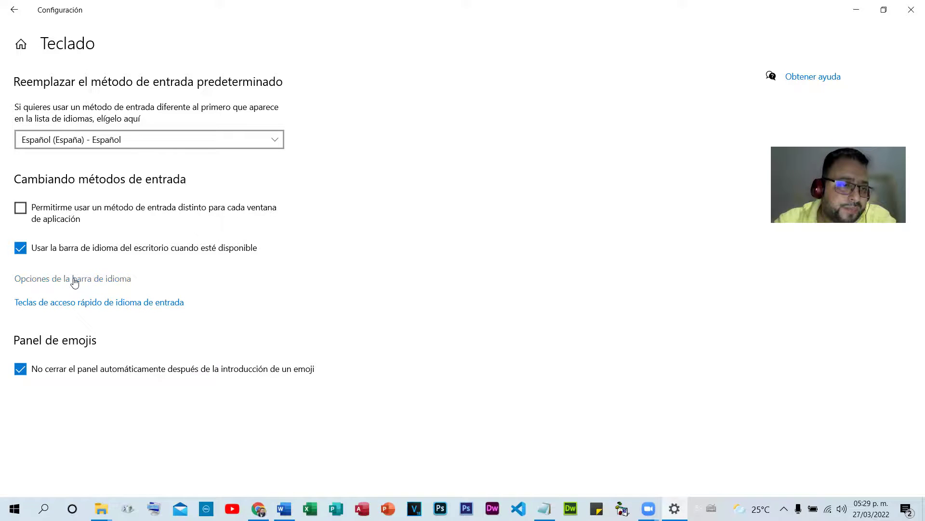
pyautogui.click(277, 362)
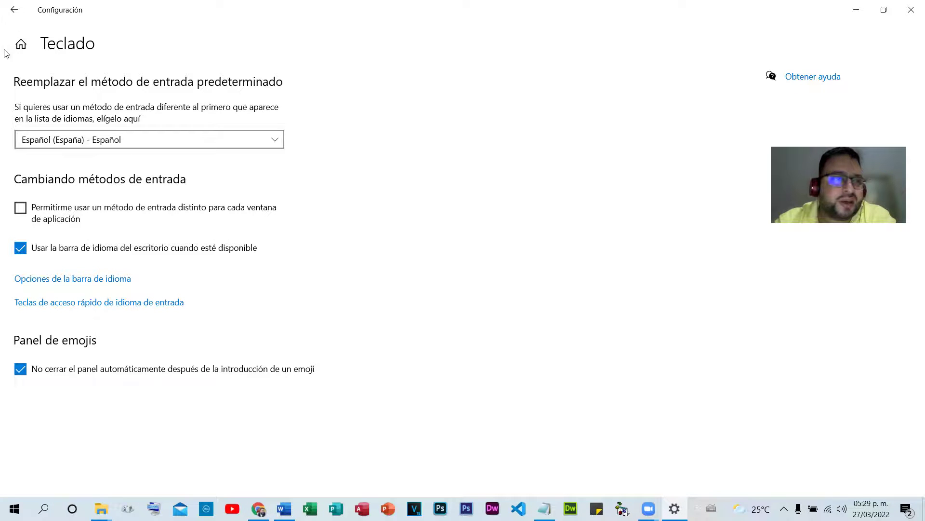
pyautogui.click(14, 10)
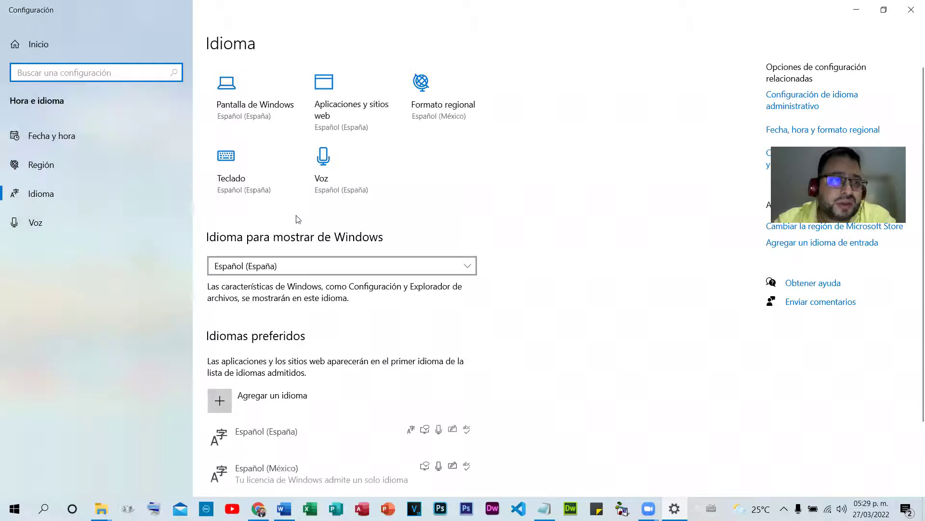
# Set the Windows country or region to España and the regional format to Español (España, internacional), and close the settings.
pyautogui.click(46, 165)
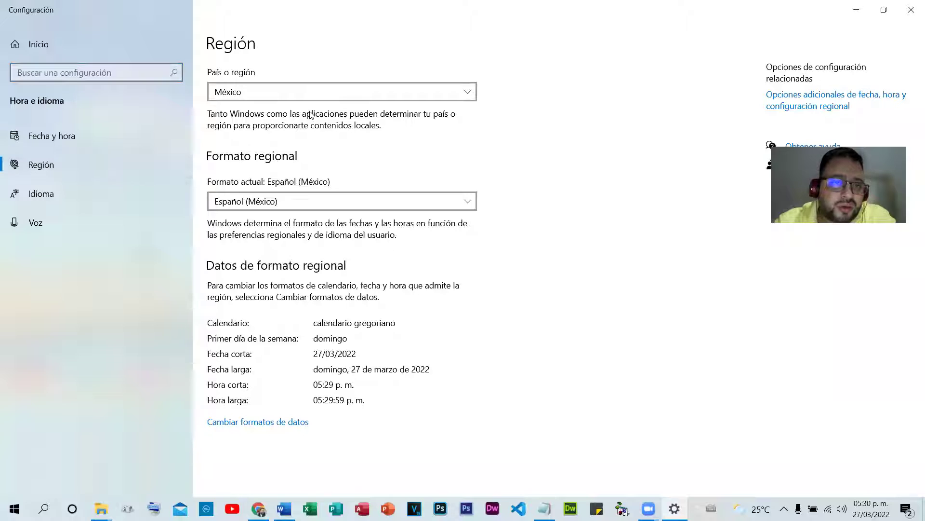
pyautogui.click(295, 91)
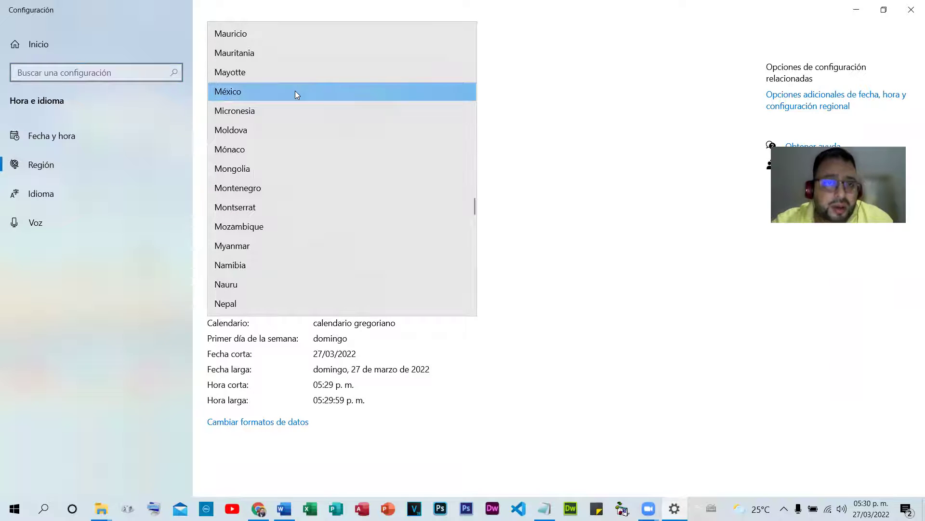
pyautogui.press('e')
pyautogui.press('g')
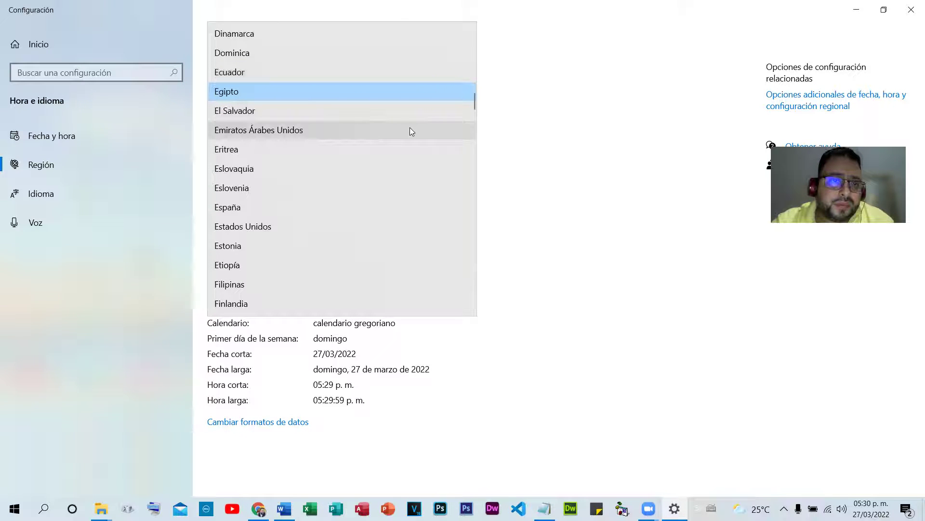
pyautogui.click(283, 206)
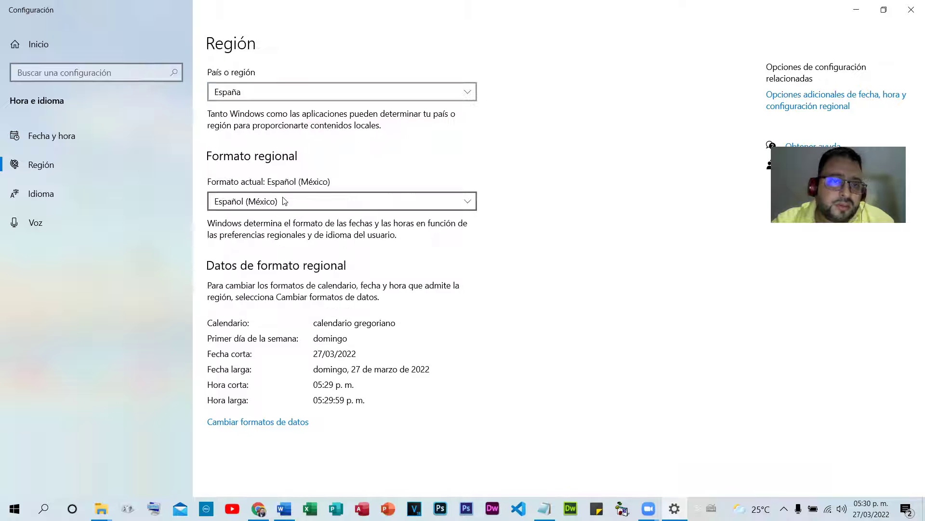
pyautogui.click(283, 201)
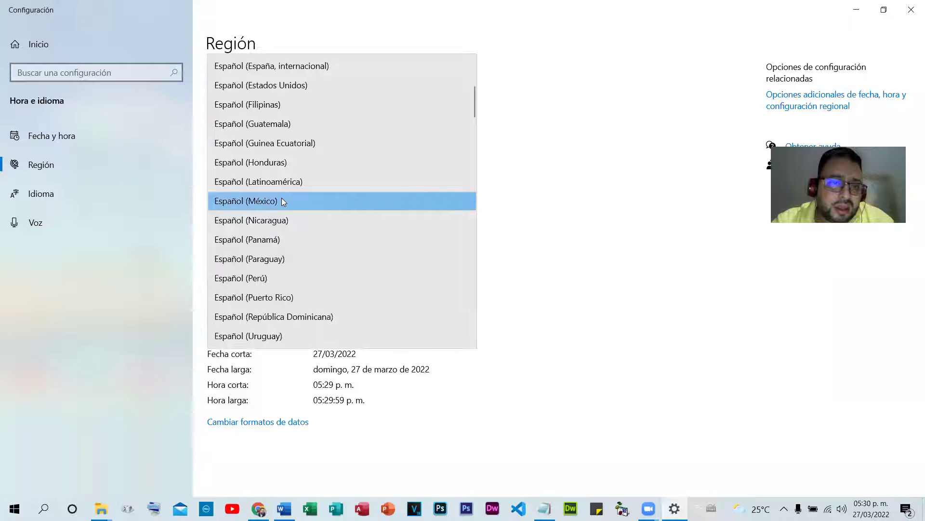
pyautogui.click(315, 67)
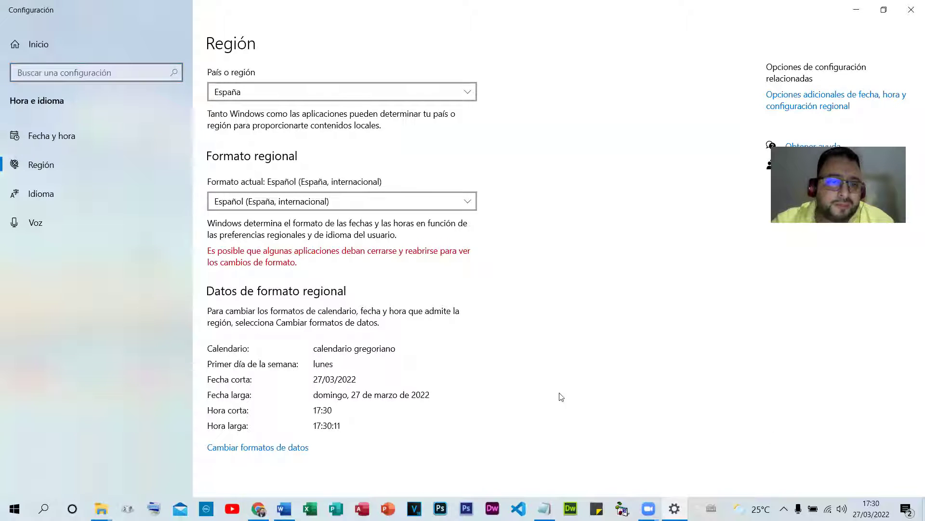
pyautogui.click(912, 6)
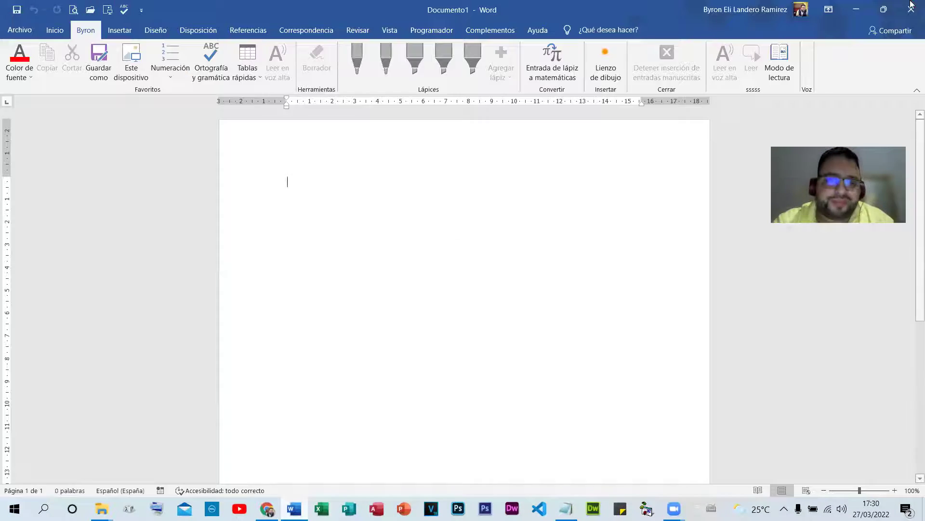
# Restart Word with a new blank document and show the custom ribbon tab.
pyautogui.click(912, 6)
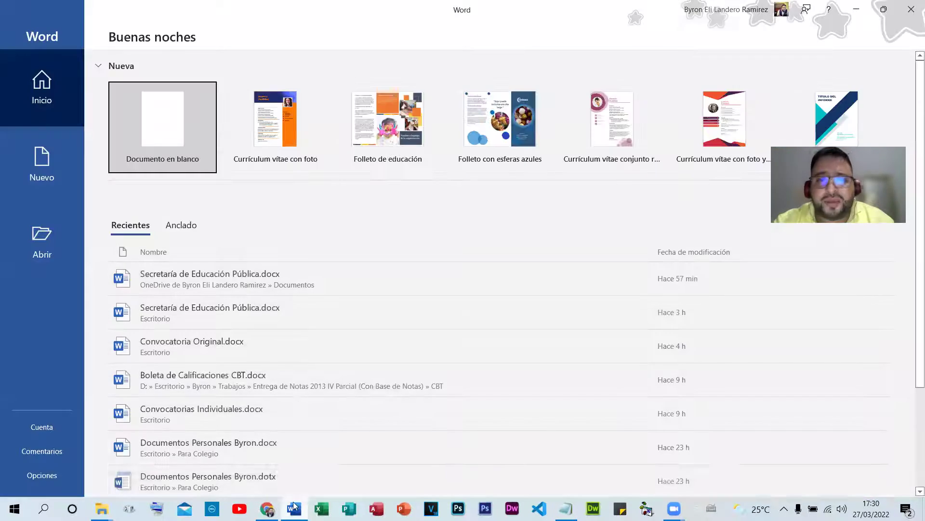
pyautogui.click(165, 133)
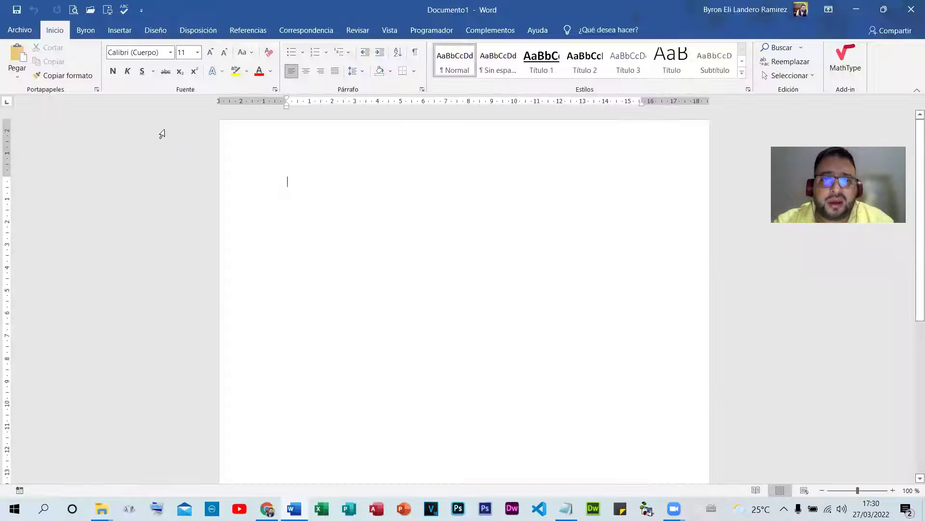
pyautogui.click(87, 32)
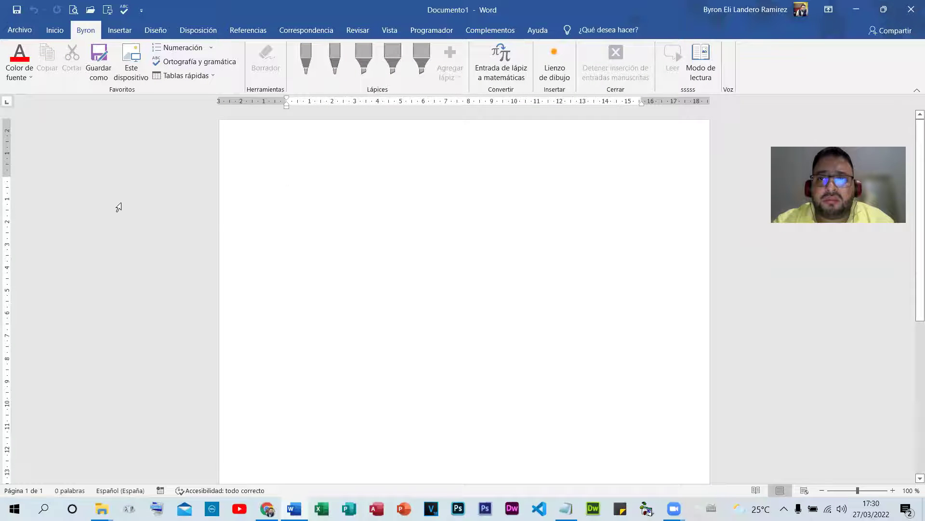
# Enter the sample text "asdfsdfsdf", select it and test reading it aloud with the Leer command.
pyautogui.write('asdfsdfsdf')
pyautogui.moveTo(287, 182); pyautogui.dragTo(436, 188)
pyautogui.click(384, 194)
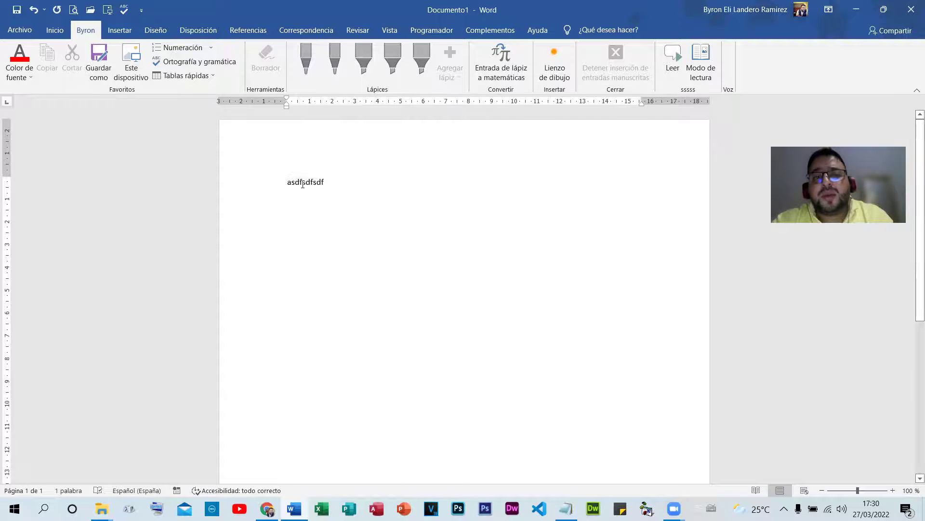
pyautogui.moveTo(288, 182); pyautogui.dragTo(343, 172)
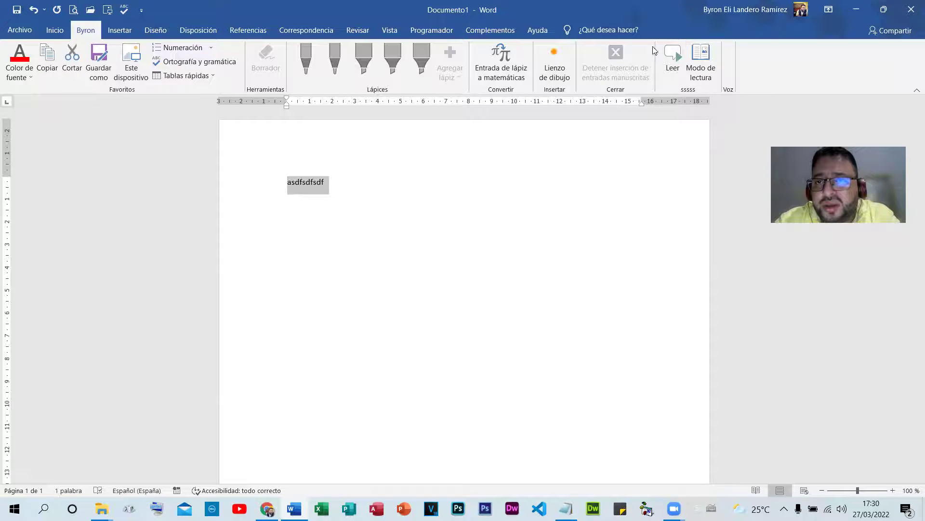
pyautogui.click(669, 58)
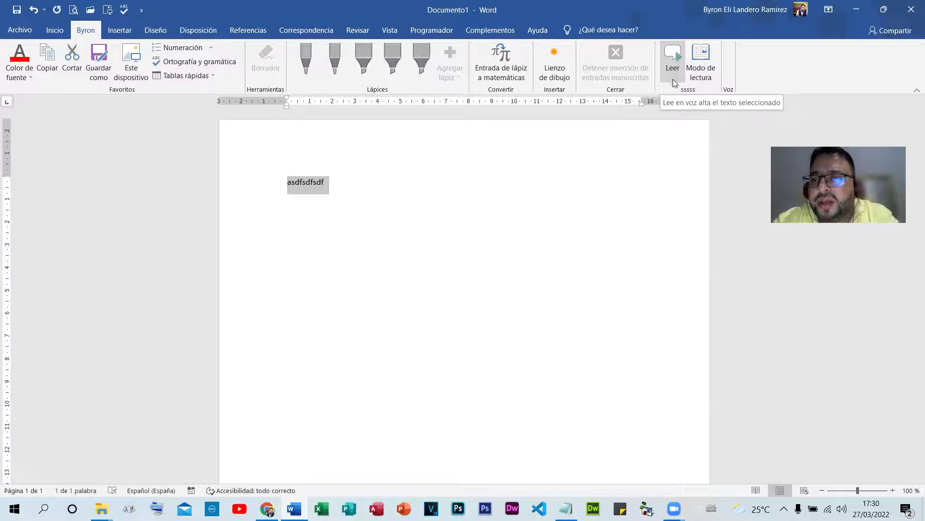
pyautogui.click(676, 57)
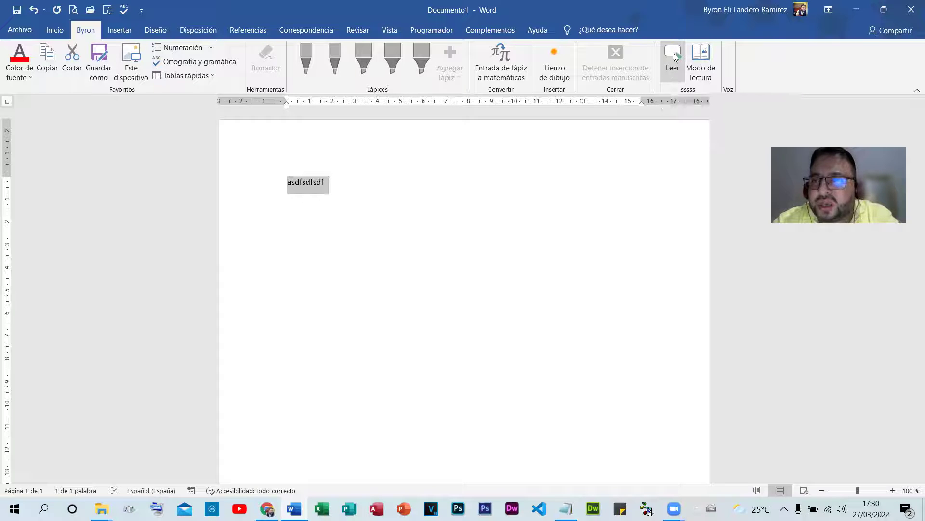
# Open Word's options and check the Office display and authoring language preferences.
pyautogui.click(19, 30)
pyautogui.click(41, 475)
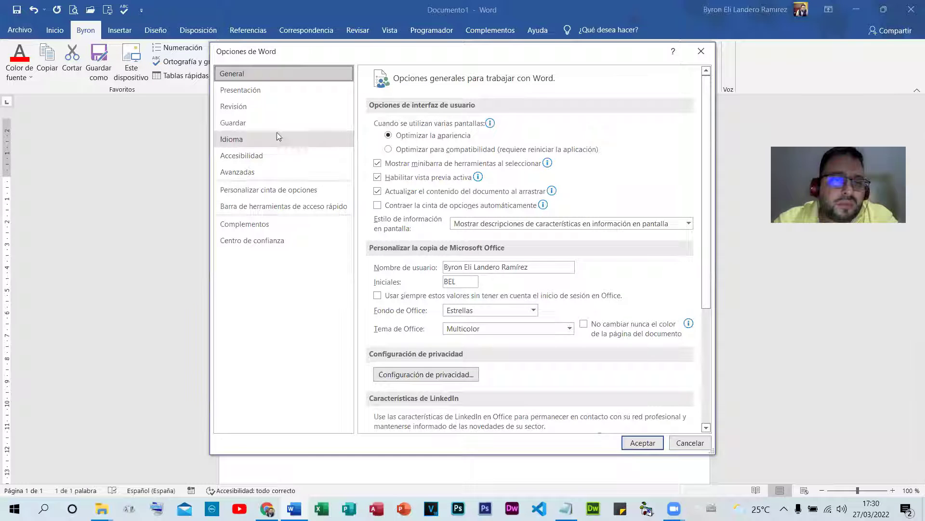
pyautogui.click(257, 138)
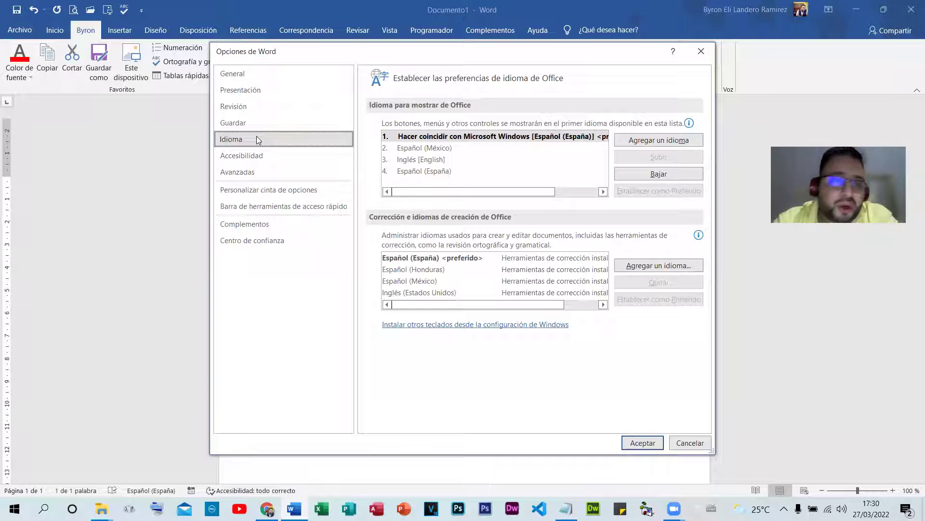
# From "Todos los comandos", add "Leer en voz alta" to the sssss group of the custom ribbon tab and accept the options.
pyautogui.click(262, 189)
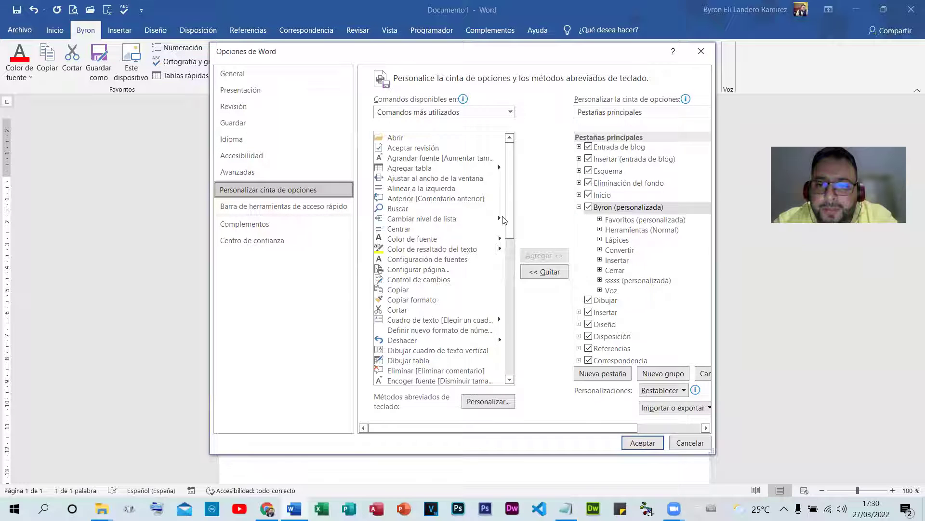
pyautogui.click(599, 291)
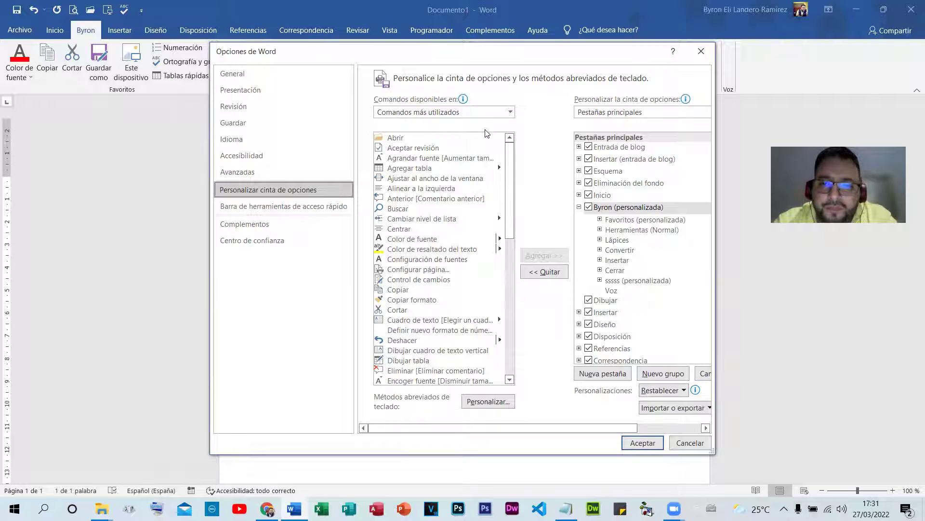
pyautogui.click(507, 113)
pyautogui.press('Escape')
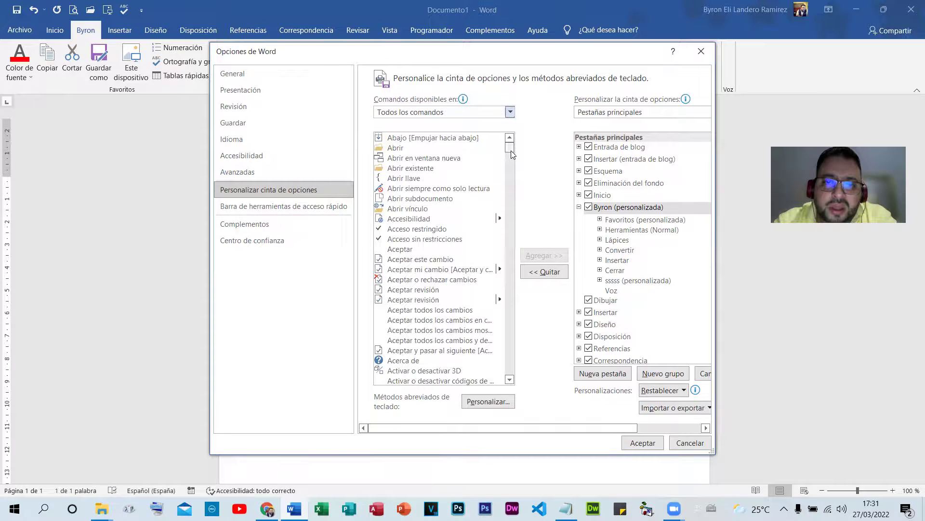
pyautogui.moveTo(512, 153); pyautogui.dragTo(518, 285)
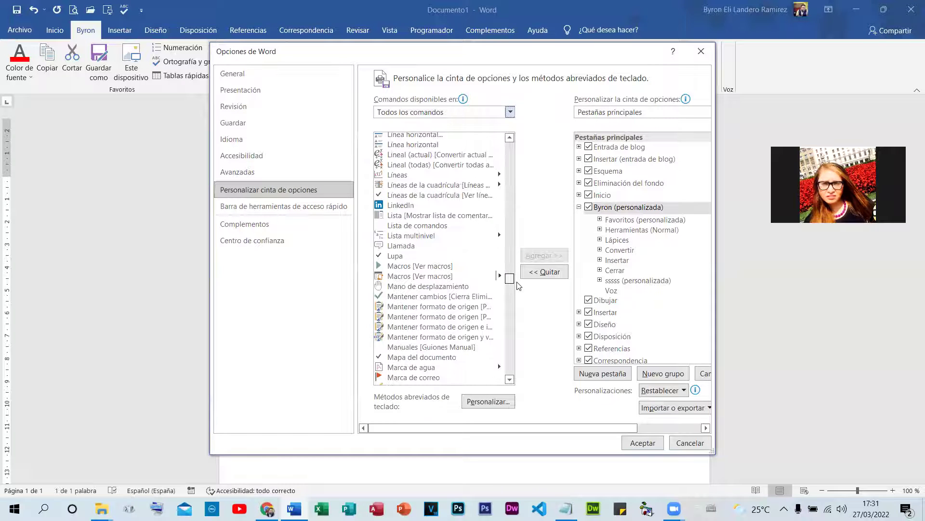
pyautogui.scroll(4, 471, 262)
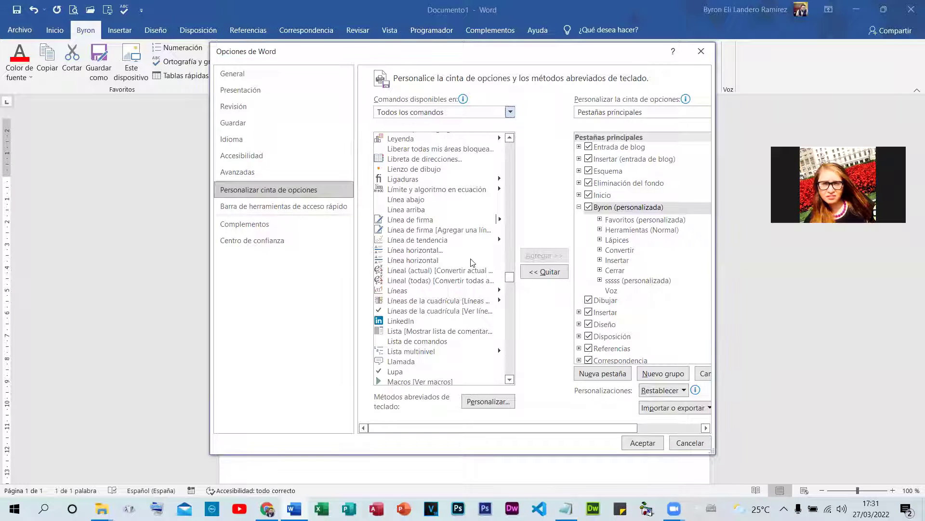
pyautogui.scroll(3, 469, 257)
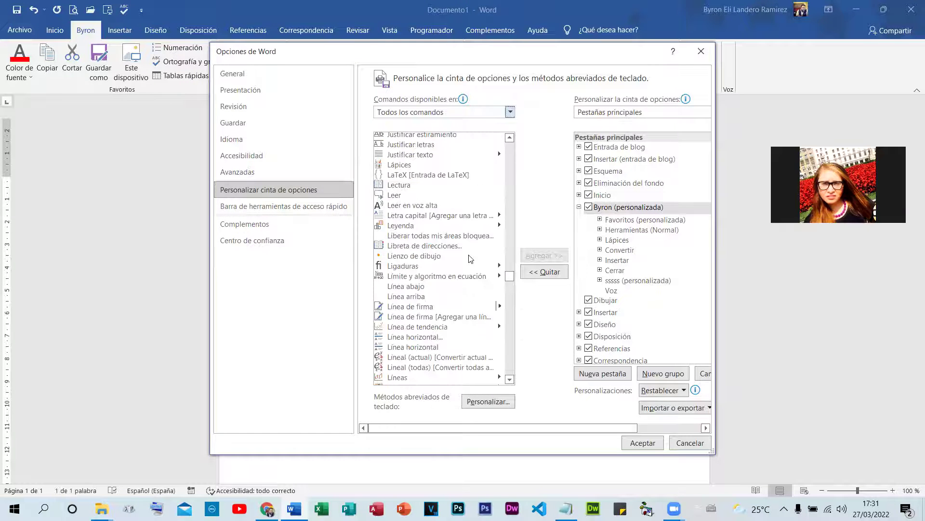
pyautogui.click(424, 205)
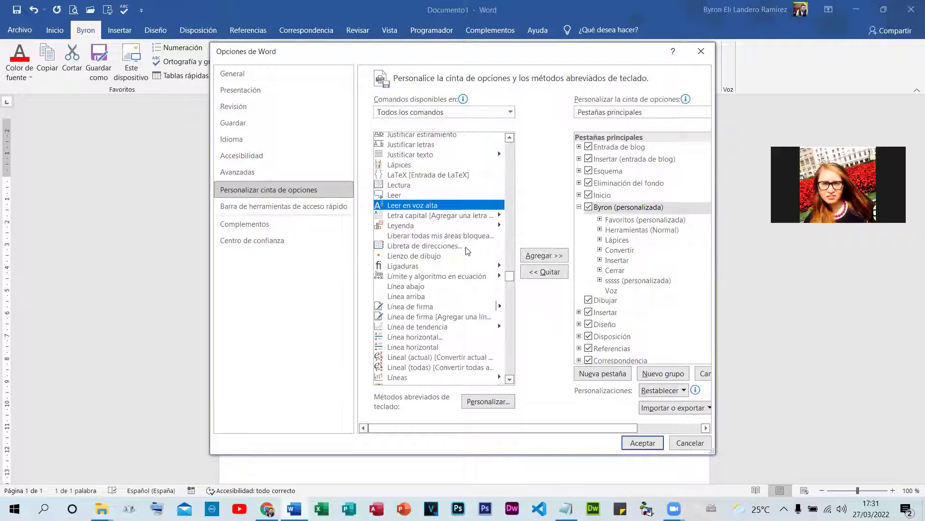
pyautogui.click(543, 254)
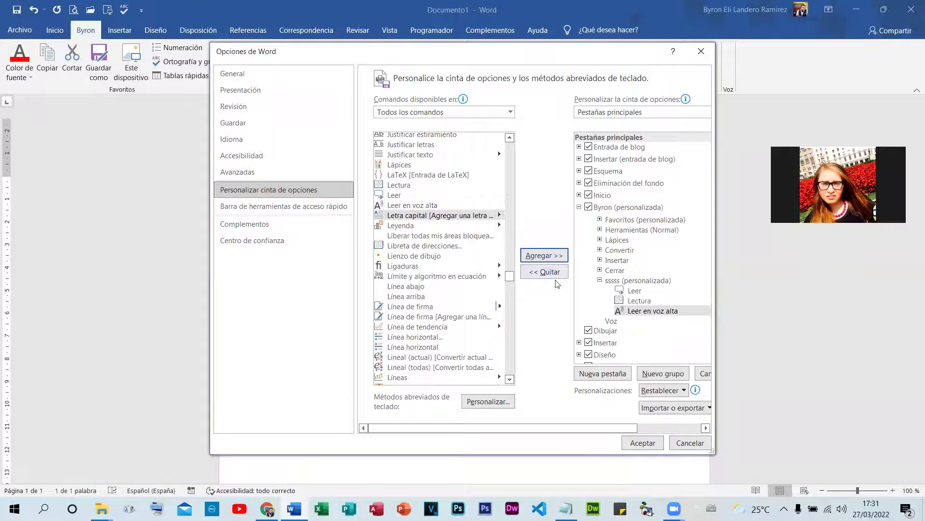
pyautogui.click(629, 441)
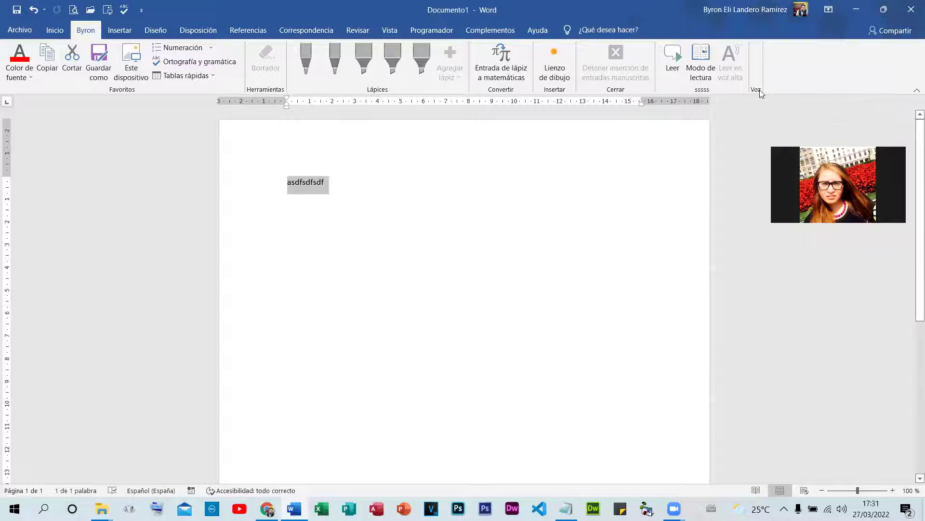
# Check whether "Leer en voz alta" is available for the selected sample text, and delete the text.
pyautogui.rightClick(736, 65)
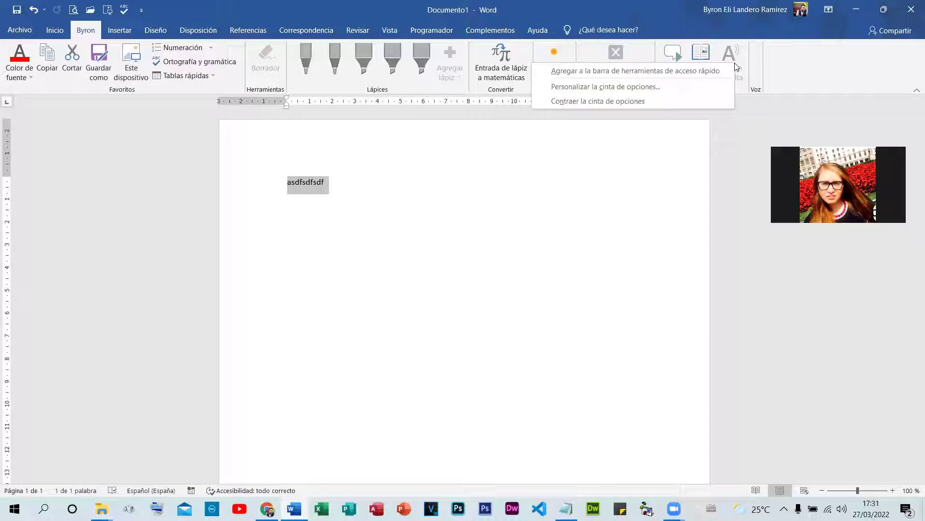
pyautogui.click(738, 50)
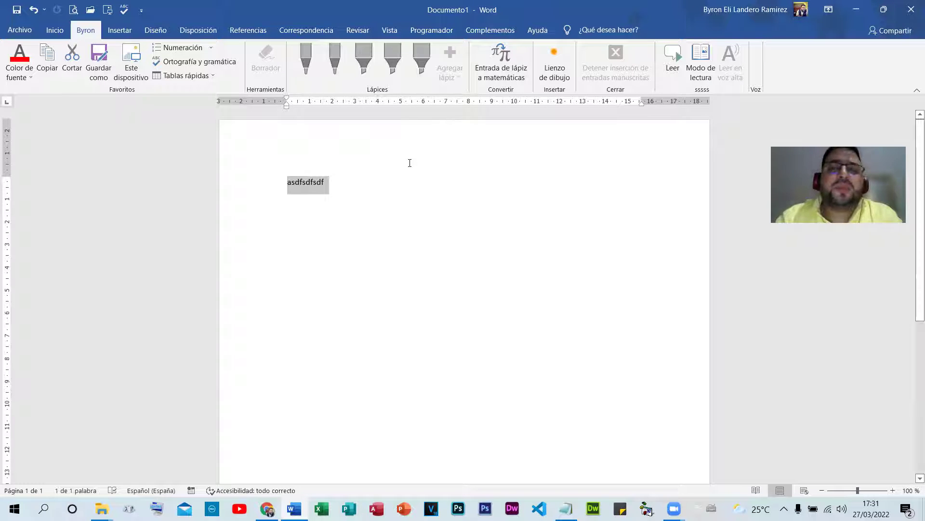
pyautogui.press('Delete')
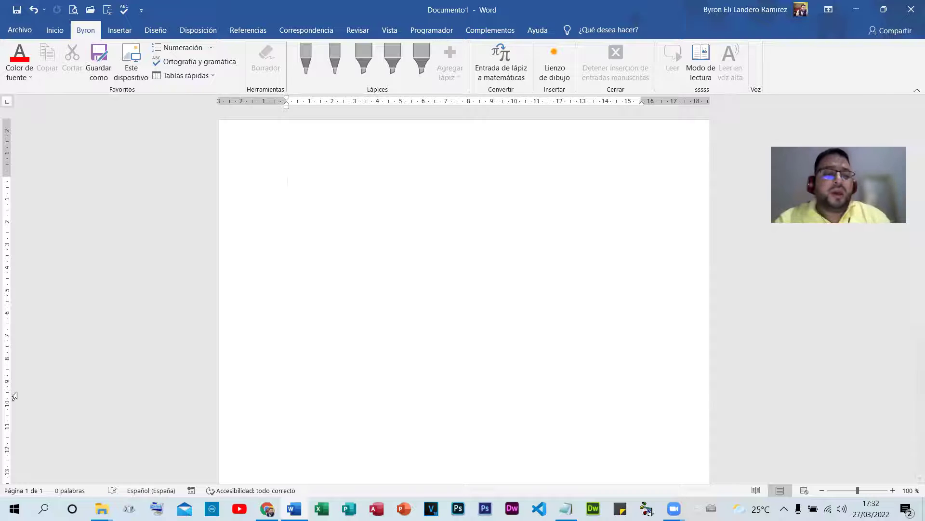
# Show the Cortana assistant and return to the blank Word document.
pyautogui.click(72, 509)
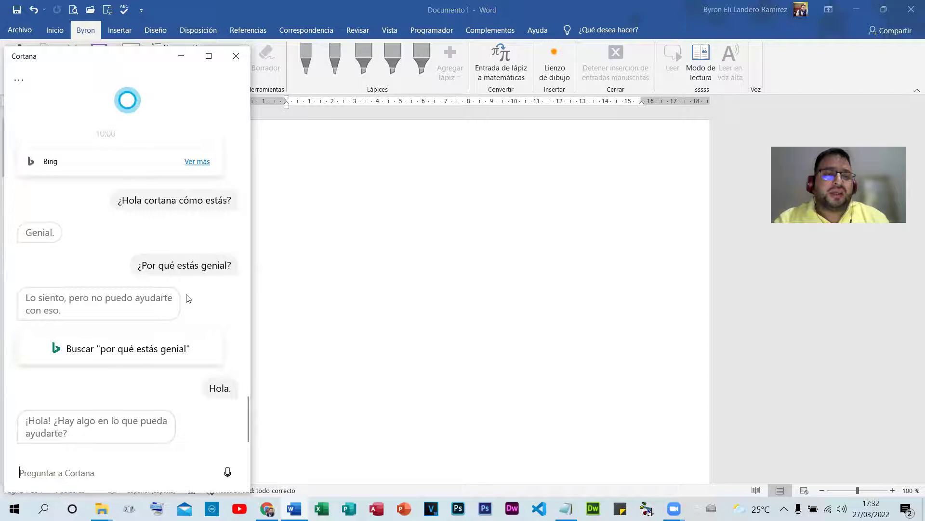
pyautogui.click(550, 253)
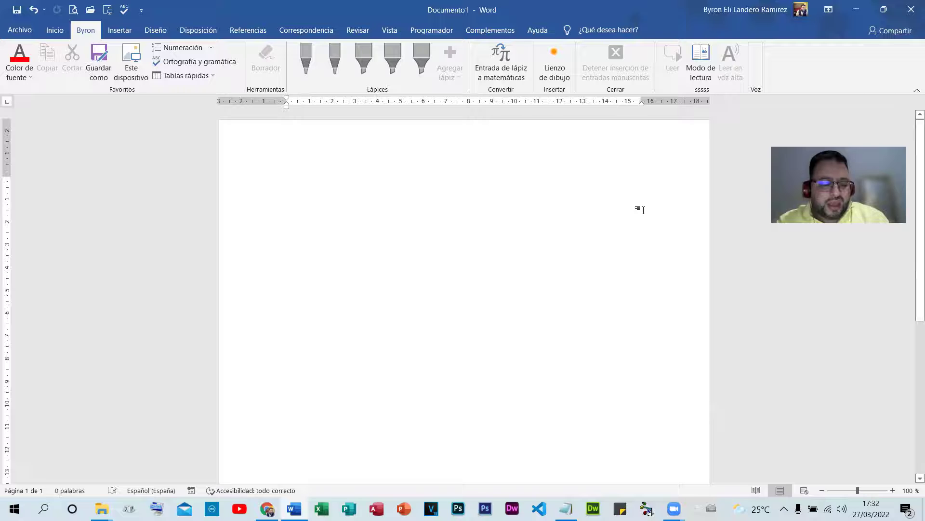
# Dictate a sample paragraph about voice dictation into the document with Windows dictation, pausing and resuming listening, and close the dictation bar.
pyautogui.press('super+h')
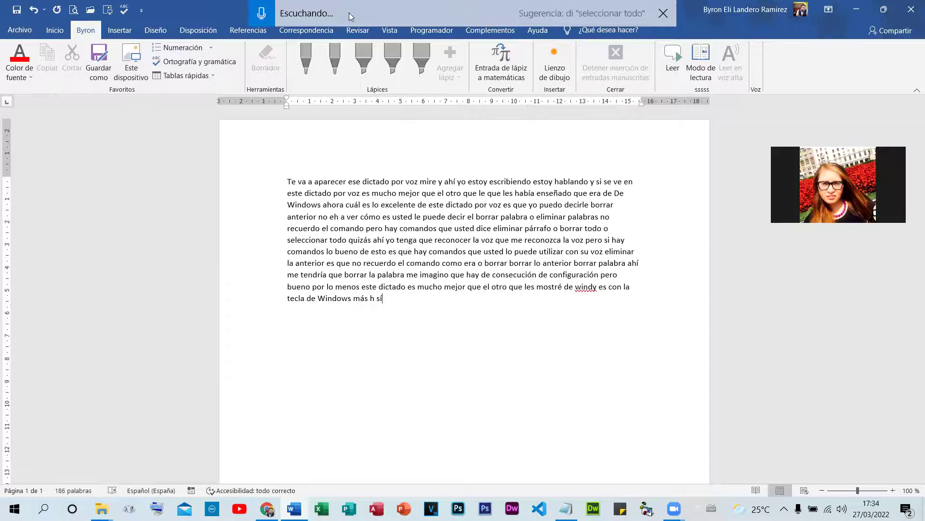
pyautogui.moveTo(324, 4); pyautogui.dragTo(366, 28)
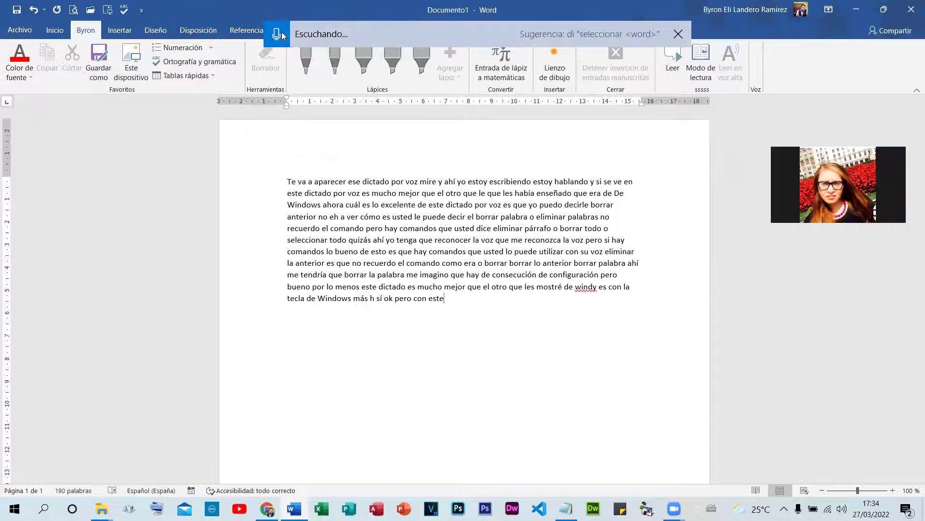
pyautogui.click(278, 33)
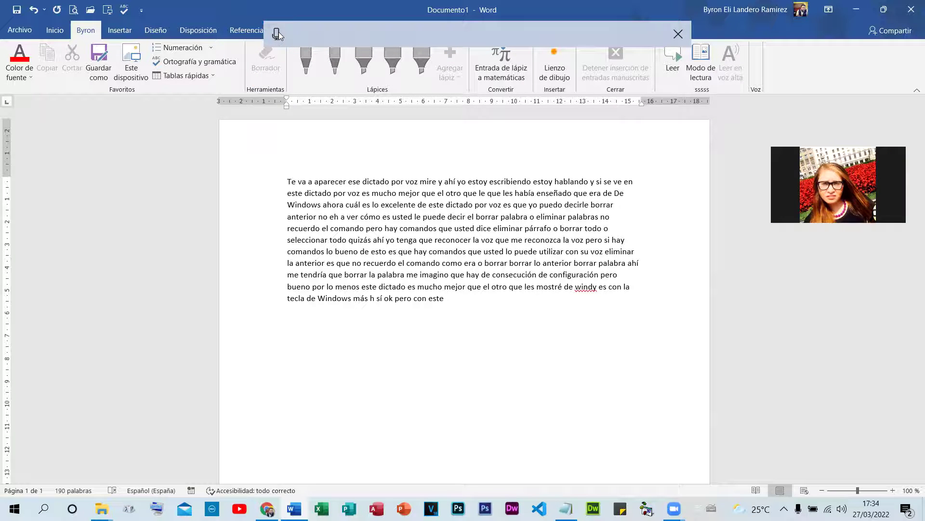
pyautogui.click(278, 34)
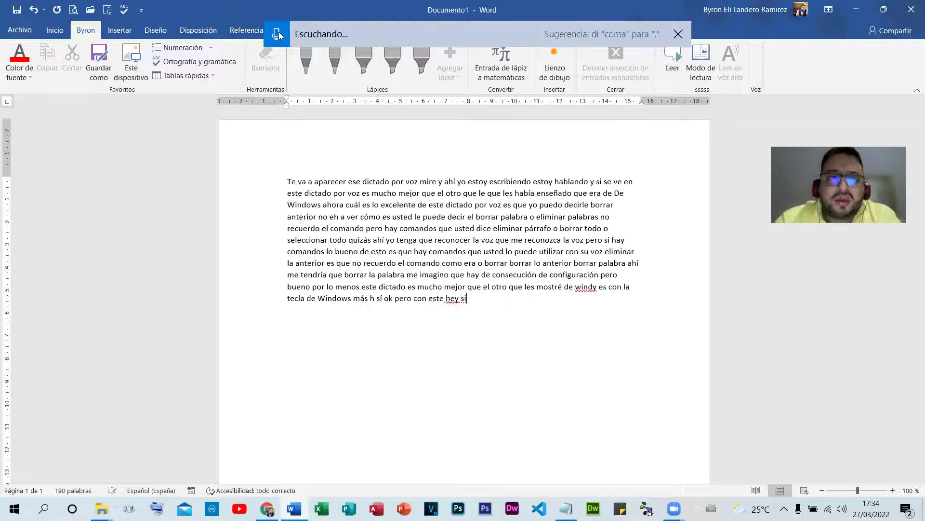
pyautogui.click(278, 32)
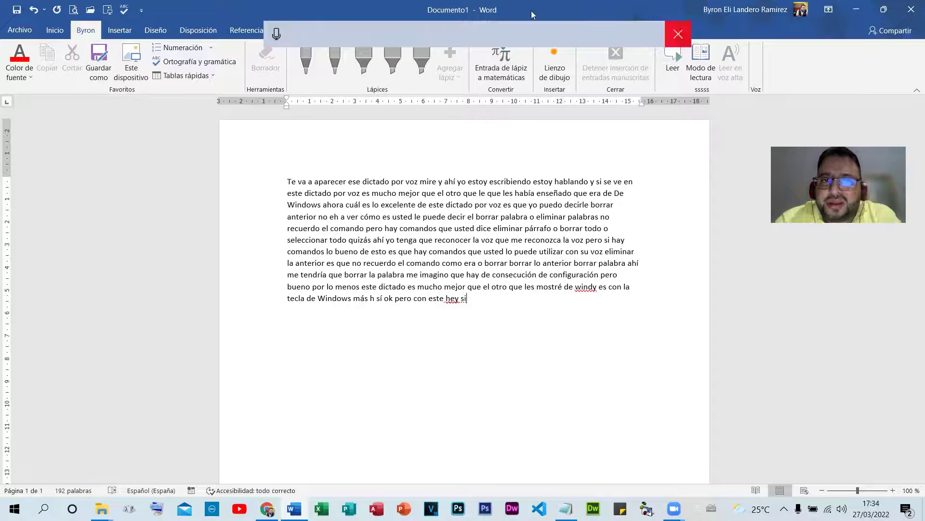
pyautogui.click(277, 34)
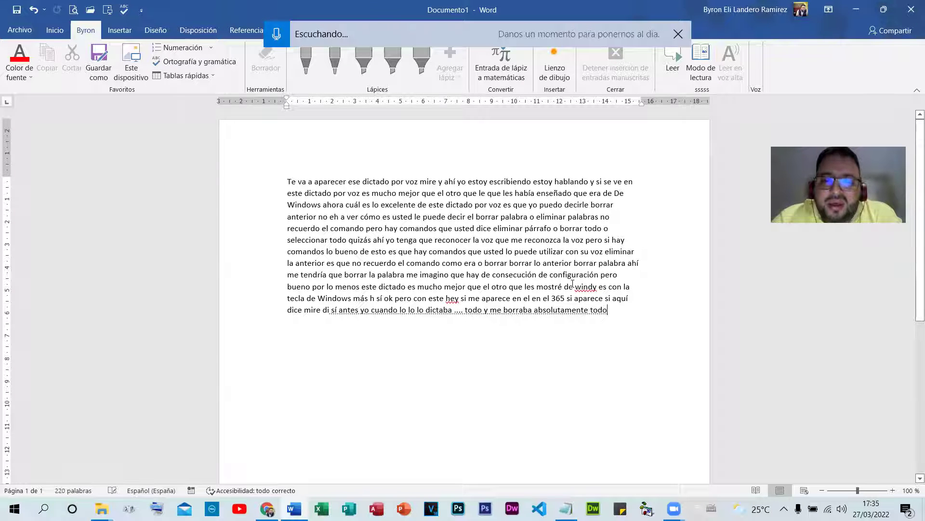
pyautogui.moveTo(531, 27); pyautogui.dragTo(484, 23)
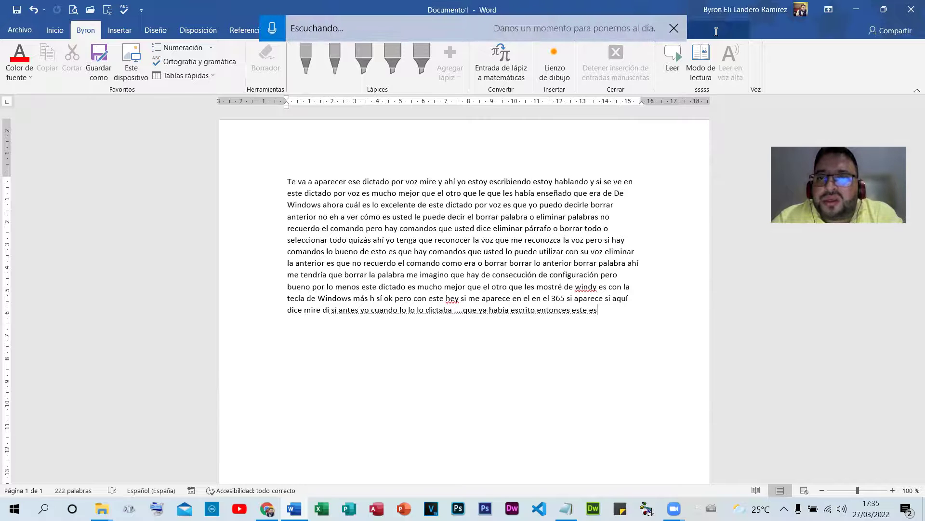
pyautogui.click(674, 29)
# Select the whole dictated paragraph, test reading it aloud with the Leer command, and stop the reading.
pyautogui.moveTo(286, 180); pyautogui.dragTo(626, 333)
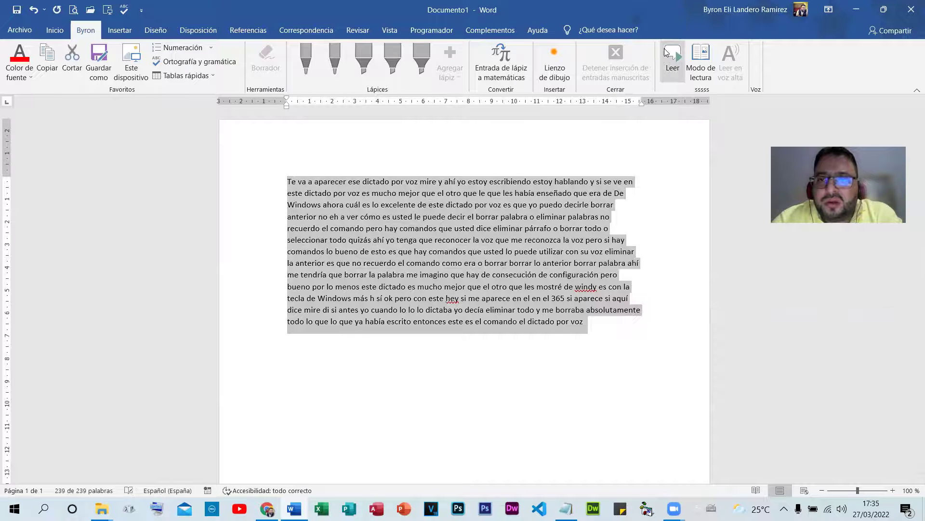
pyautogui.click(666, 51)
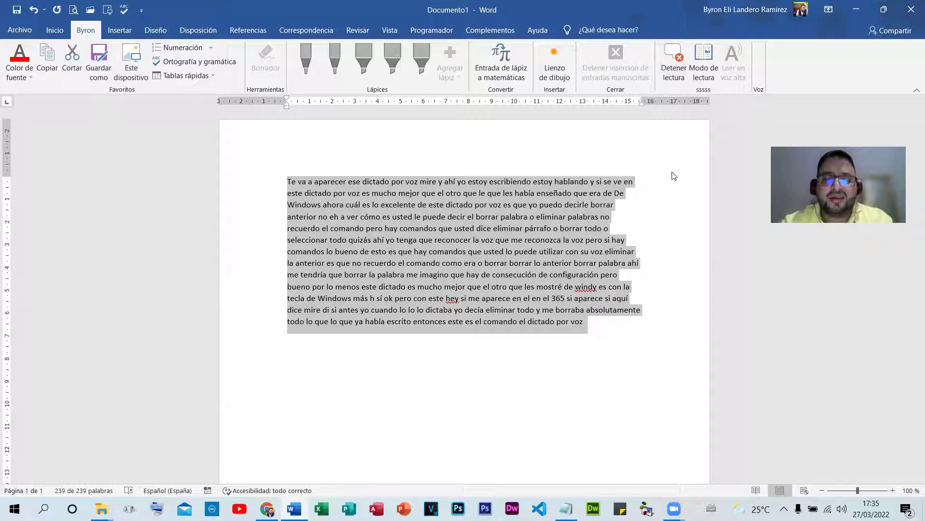
pyautogui.click(663, 48)
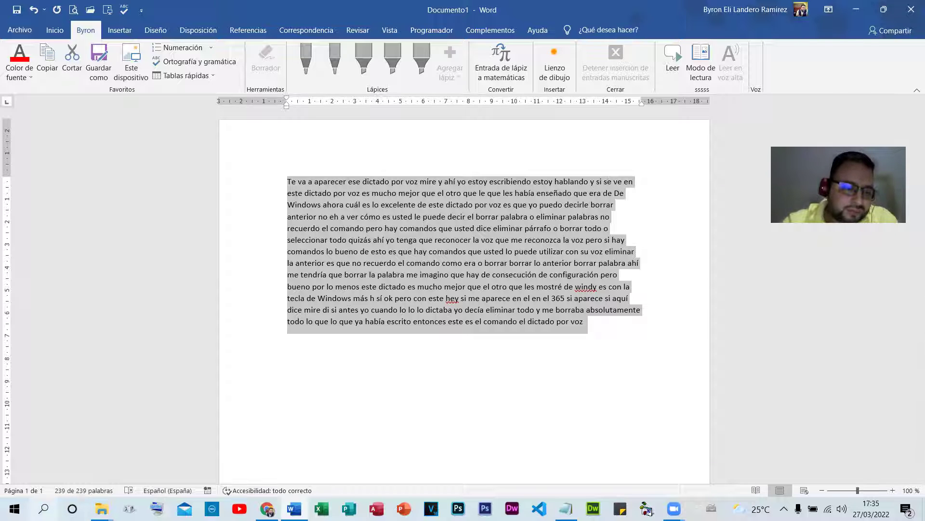
# Open the Windows language and keyboard settings and review the Voz page's speech language, chosen voice and installed voice packages.
pyautogui.click(47, 503)
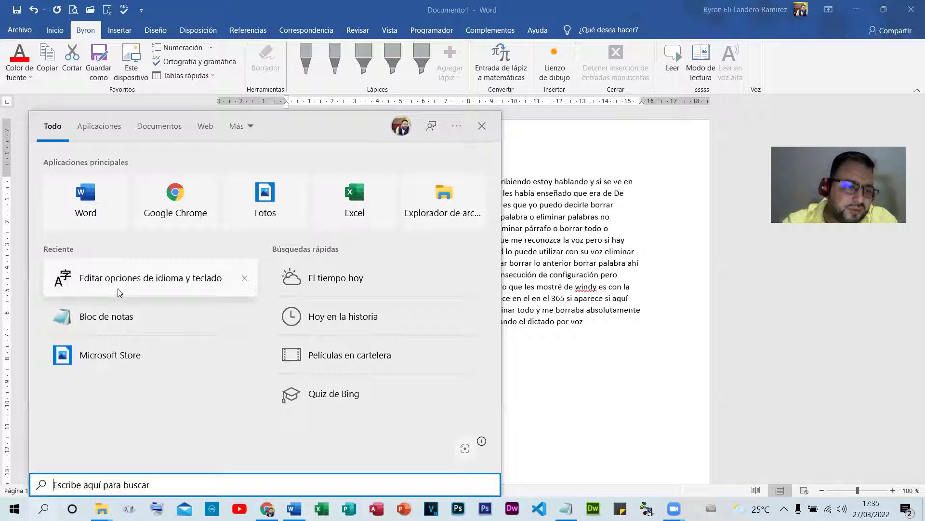
pyautogui.click(127, 277)
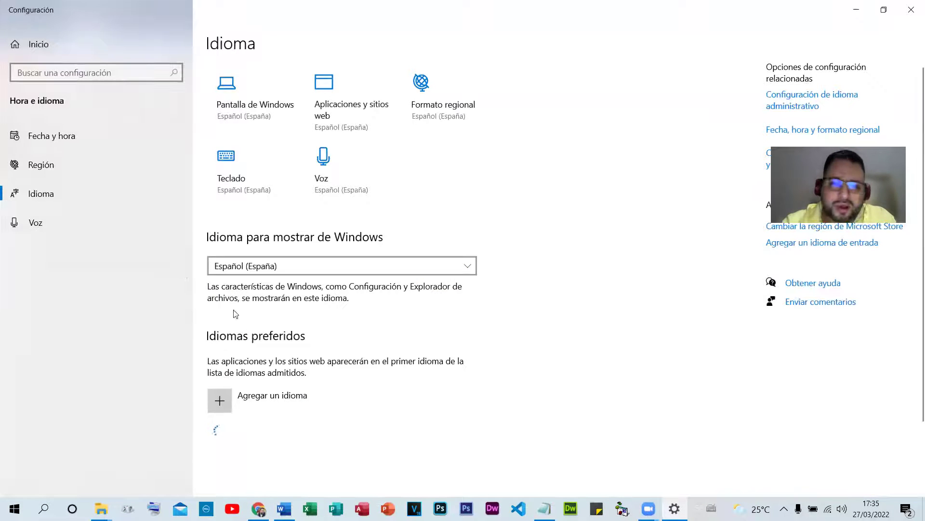
pyautogui.click(48, 221)
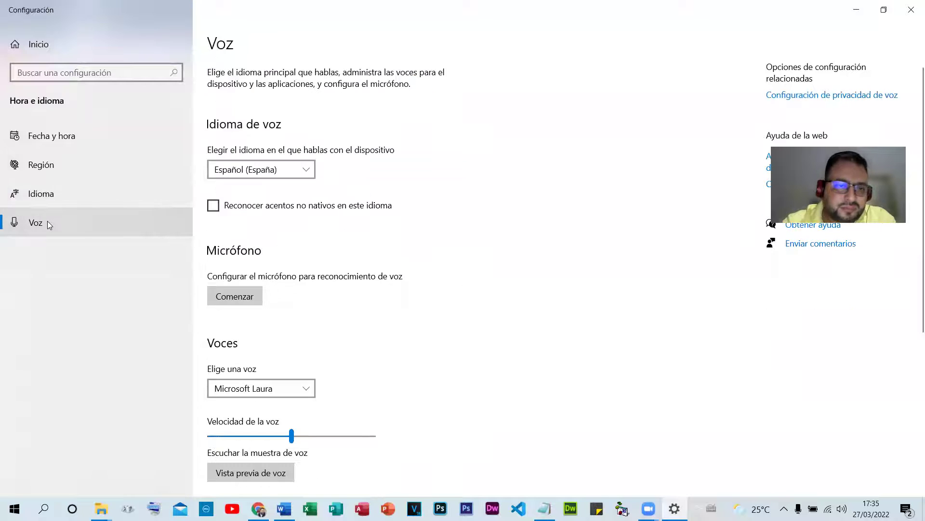
pyautogui.scroll(-5, 346, 309)
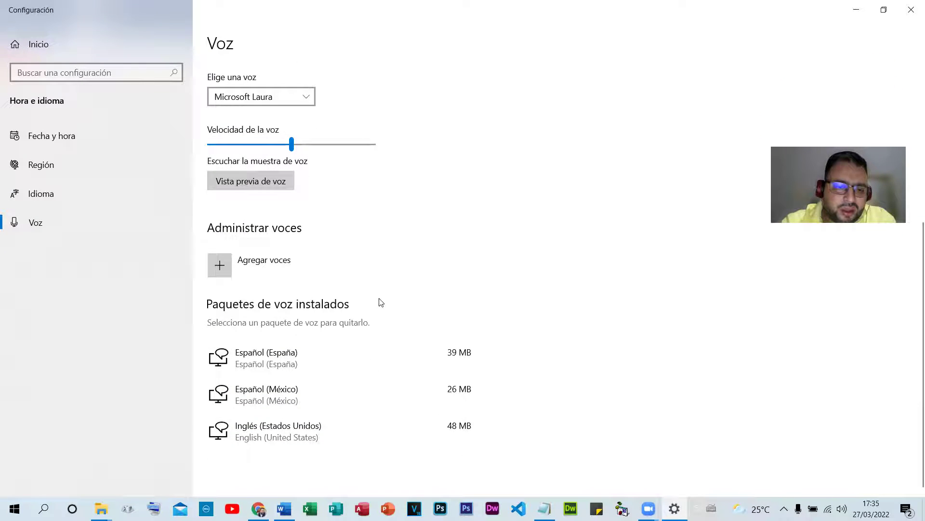
pyautogui.click(283, 360)
pyautogui.click(283, 436)
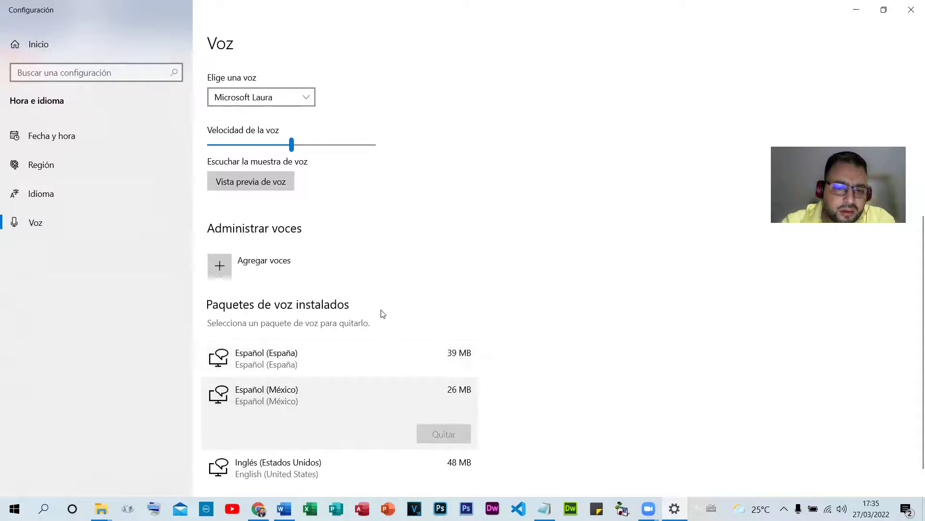
pyautogui.scroll(-1, 362, 382)
pyautogui.click(334, 429)
pyautogui.scroll(3, 439, 276)
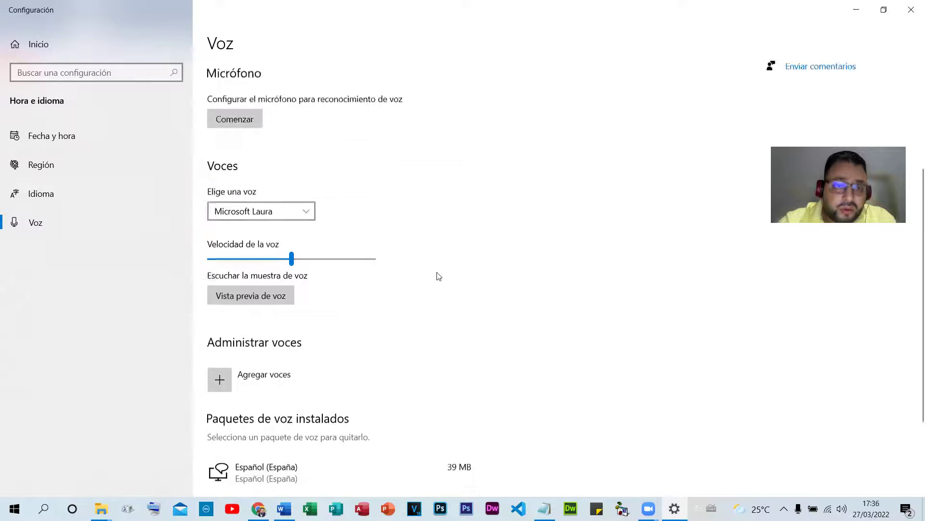
pyautogui.scroll(3, 438, 276)
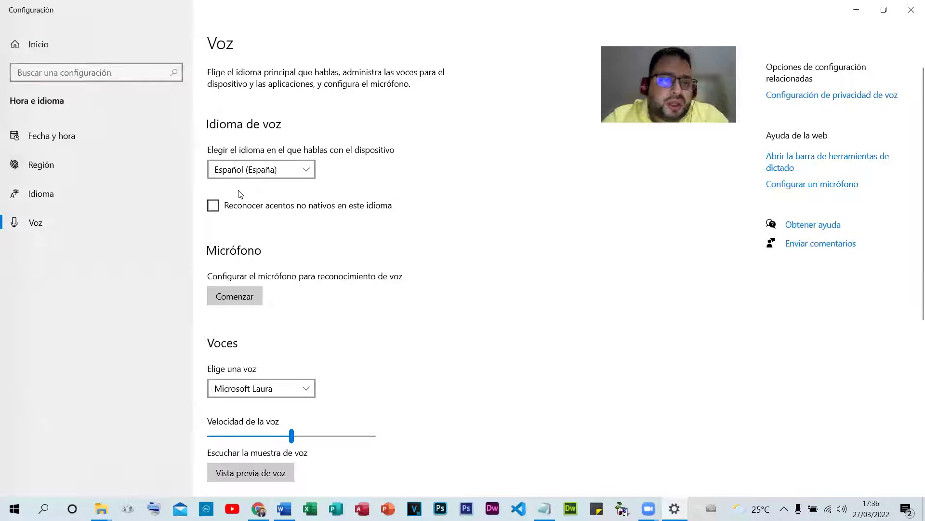
# Check the Windows region settings and, through the additional date, time and regional options, the format selected in the Región dialog.
pyautogui.click(43, 192)
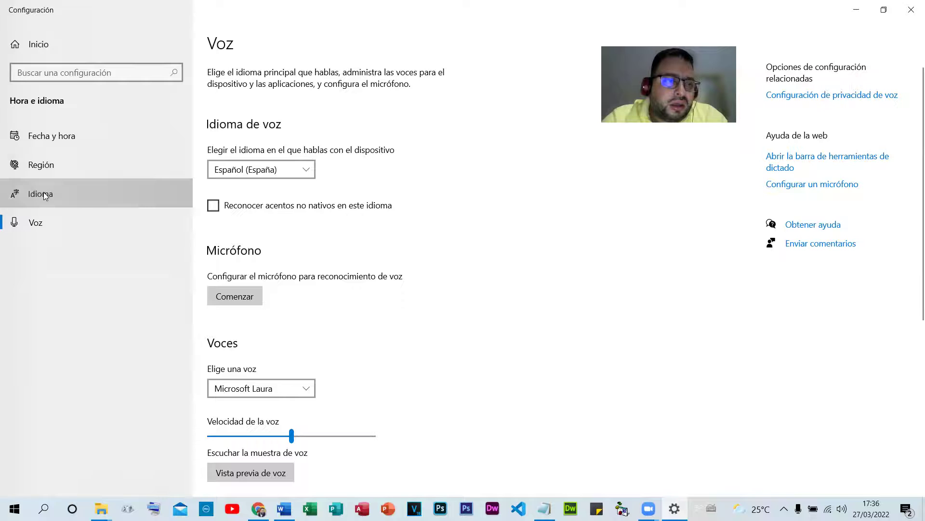
pyautogui.click(42, 167)
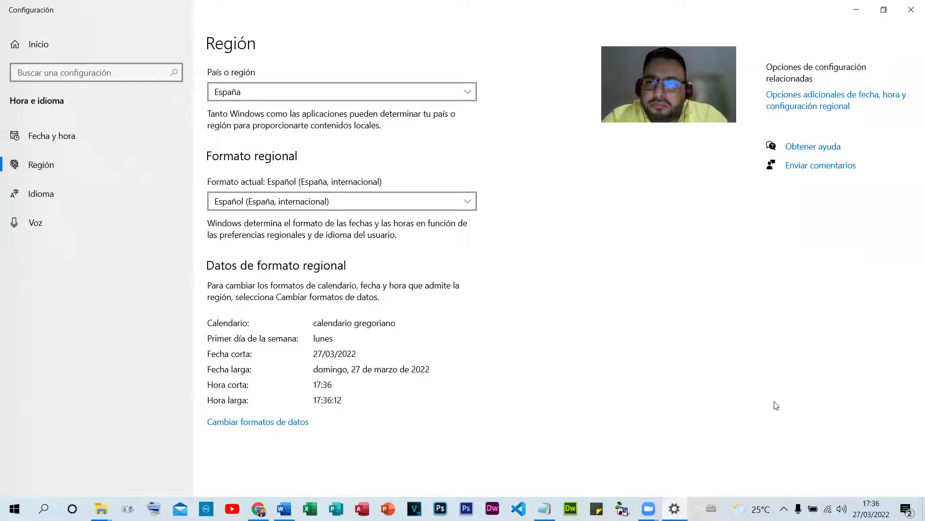
pyautogui.click(800, 101)
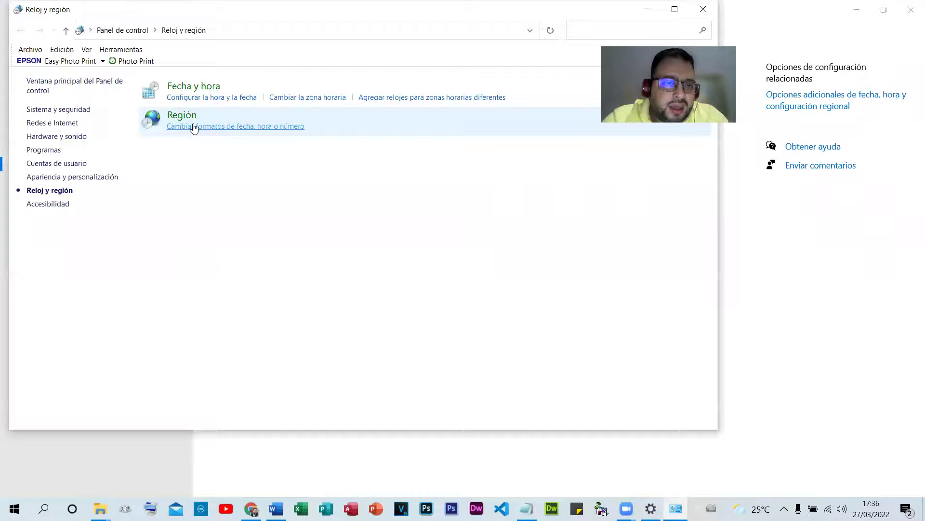
pyautogui.click(194, 127)
pyautogui.click(141, 76)
pyautogui.click(141, 76)
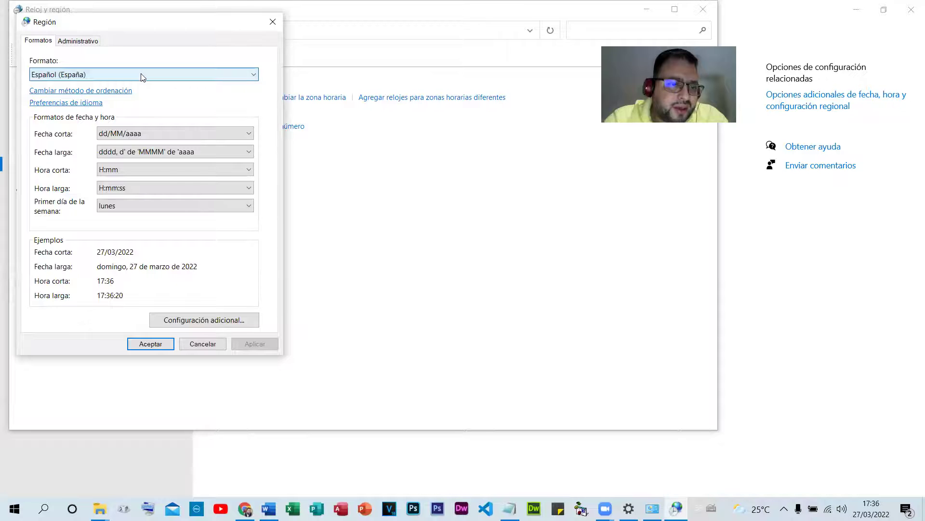
# Review the number, currency, time and date formats in the additional format configuration and cancel without changes.
pyautogui.click(228, 320)
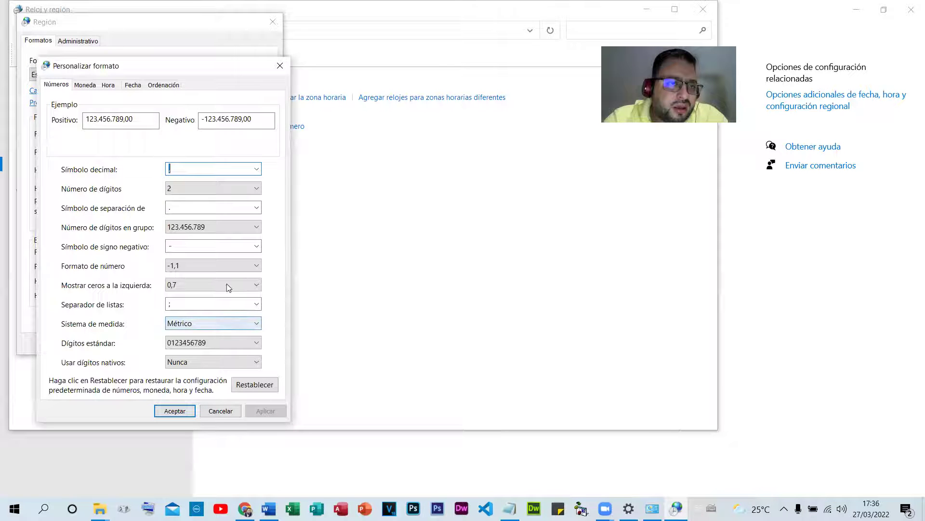
pyautogui.click(86, 85)
pyautogui.click(109, 86)
pyautogui.click(140, 85)
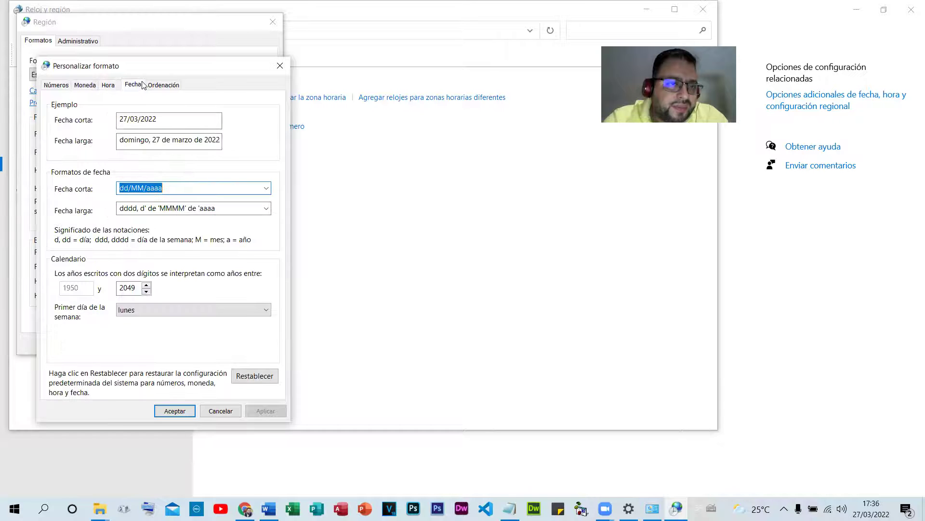
pyautogui.click(205, 413)
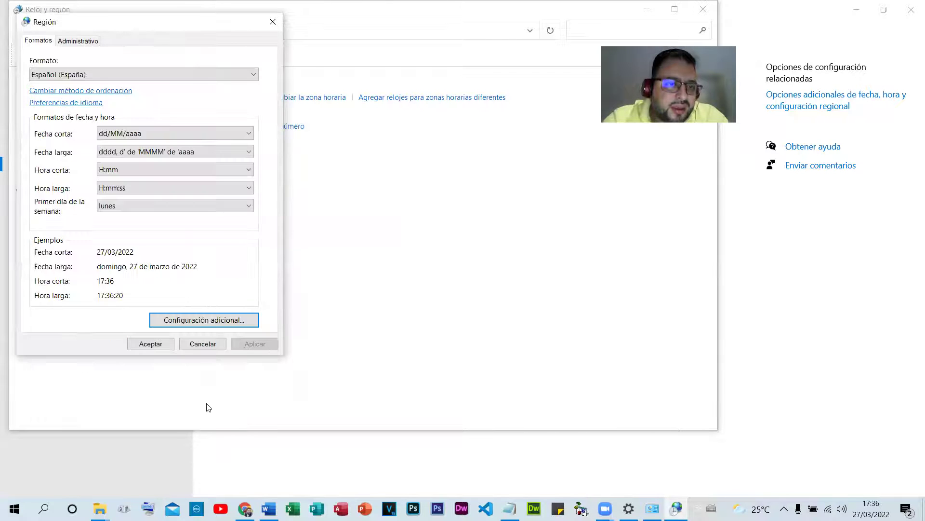
# Examine the administrative language settings of the current user, sign-in screen and new user accounts, and close them.
pyautogui.click(83, 41)
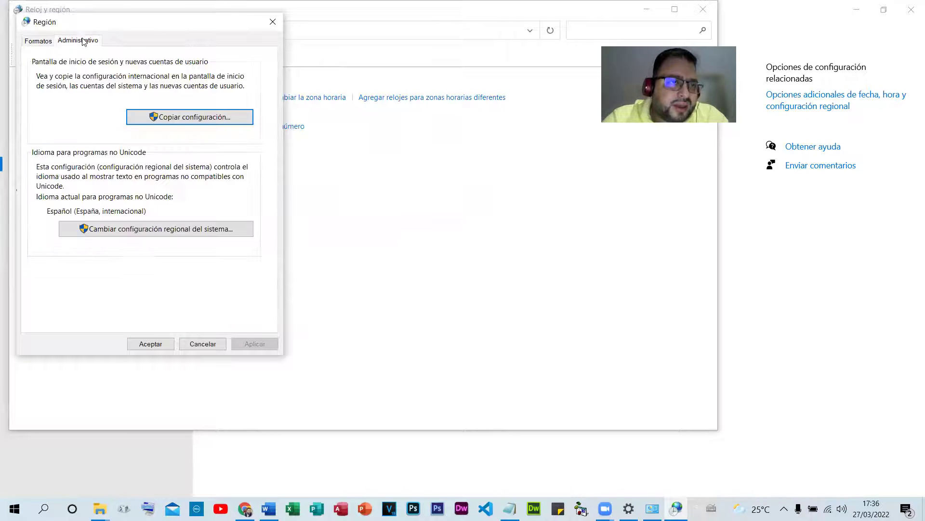
pyautogui.click(213, 123)
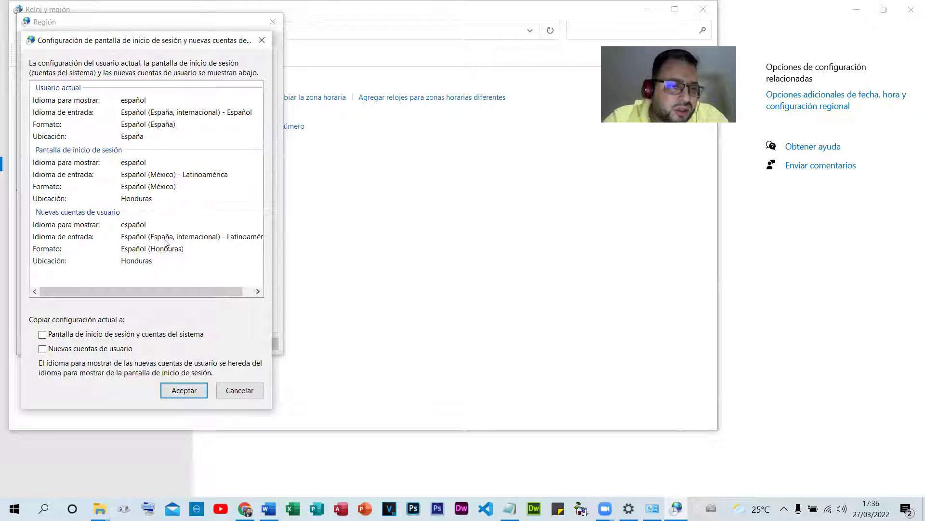
pyautogui.click(204, 389)
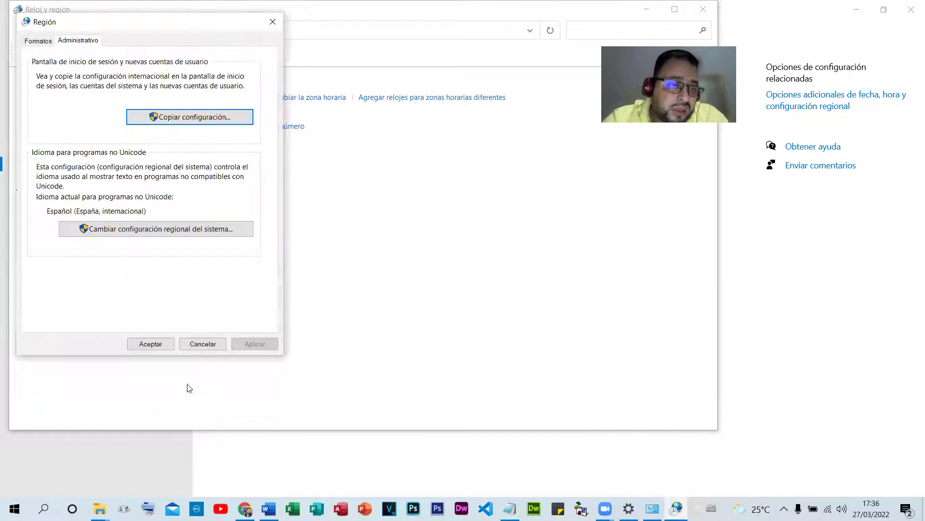
# Check the system locale used for non-Unicode programs and accept the regional dialogs without changes.
pyautogui.click(156, 236)
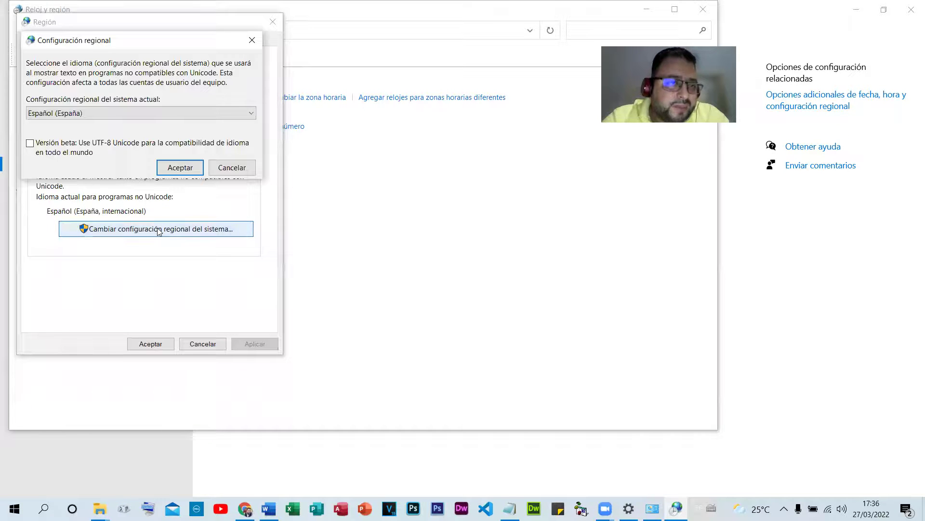
pyautogui.click(130, 111)
pyautogui.click(126, 110)
pyautogui.click(191, 169)
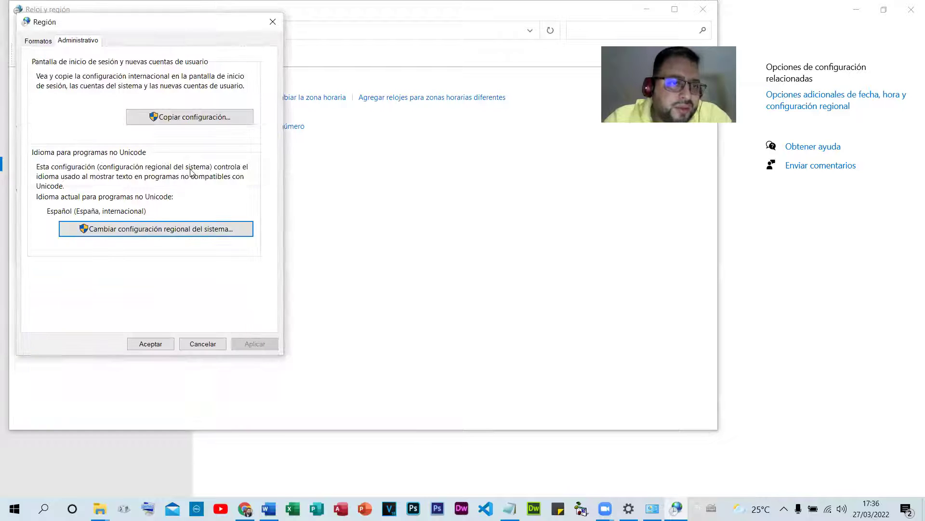
pyautogui.click(150, 343)
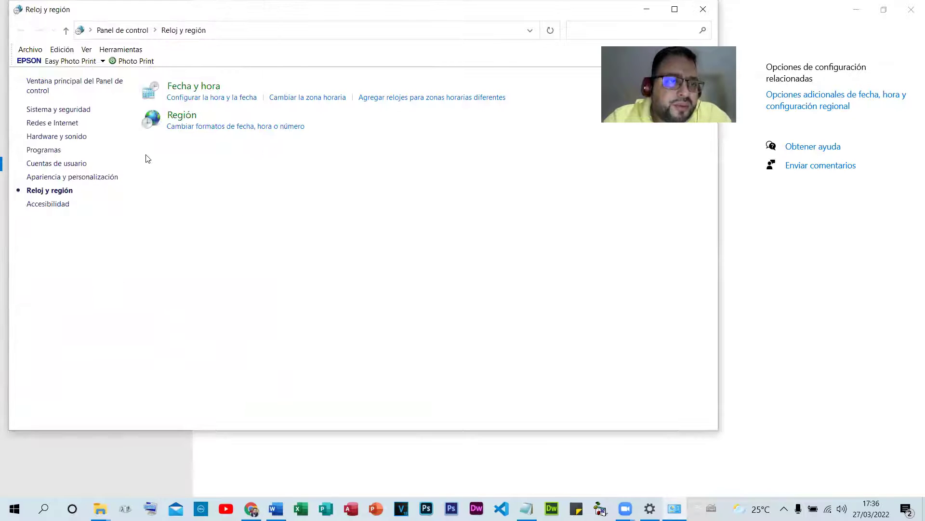
# Examine the available time zones in the date and time configuration, cancel without changes and close the clock and region window.
pyautogui.click(221, 97)
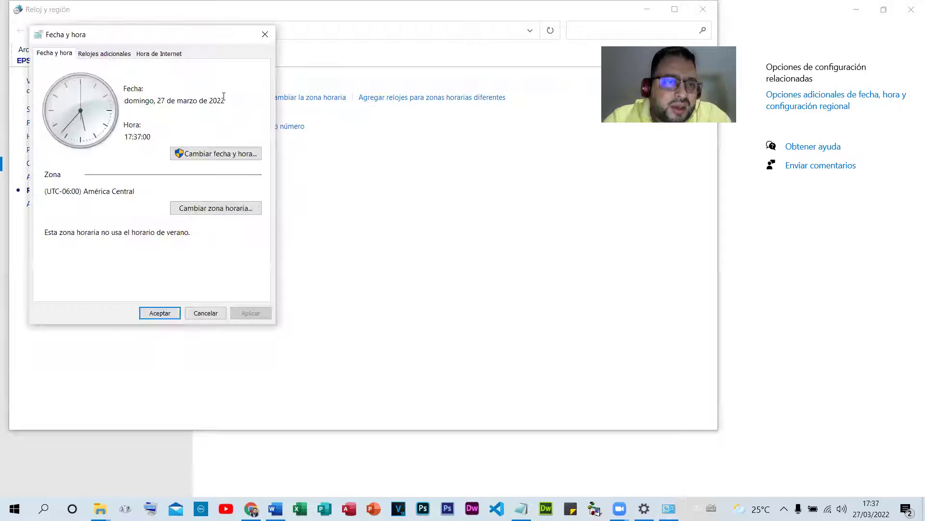
pyautogui.click(221, 212)
pyautogui.click(145, 109)
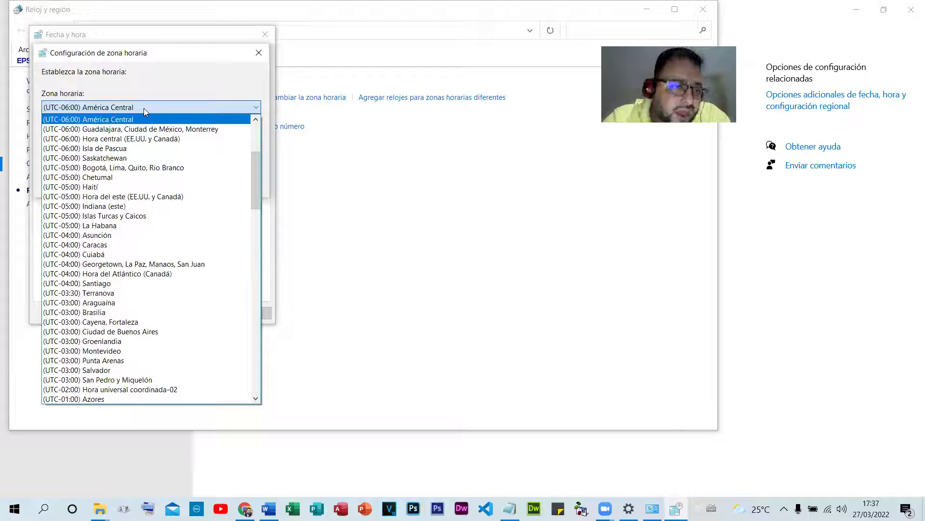
pyautogui.scroll(5, 259, 122)
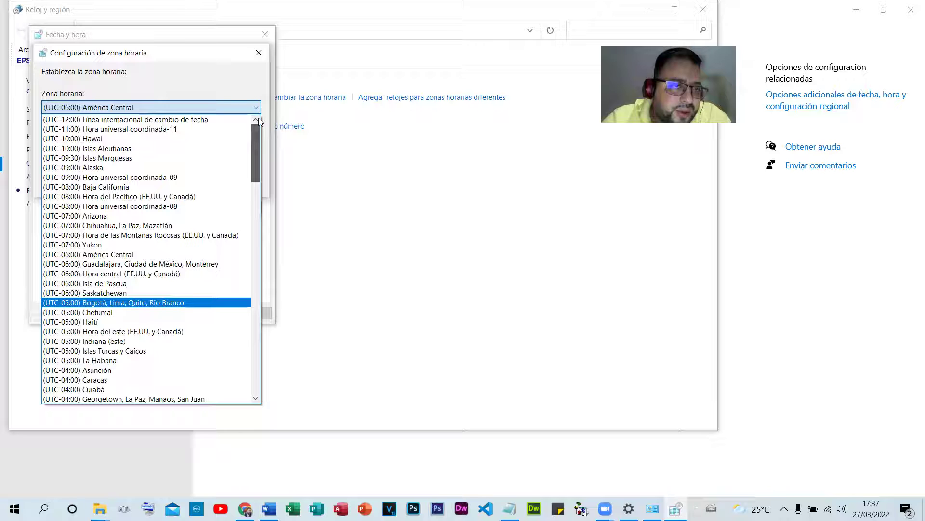
pyautogui.moveTo(258, 155); pyautogui.dragTo(269, 115)
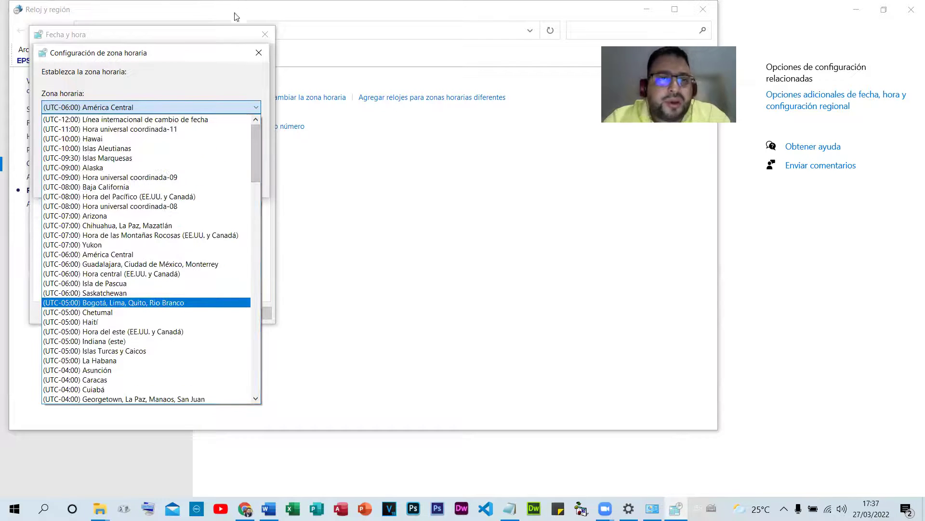
pyautogui.click(259, 55)
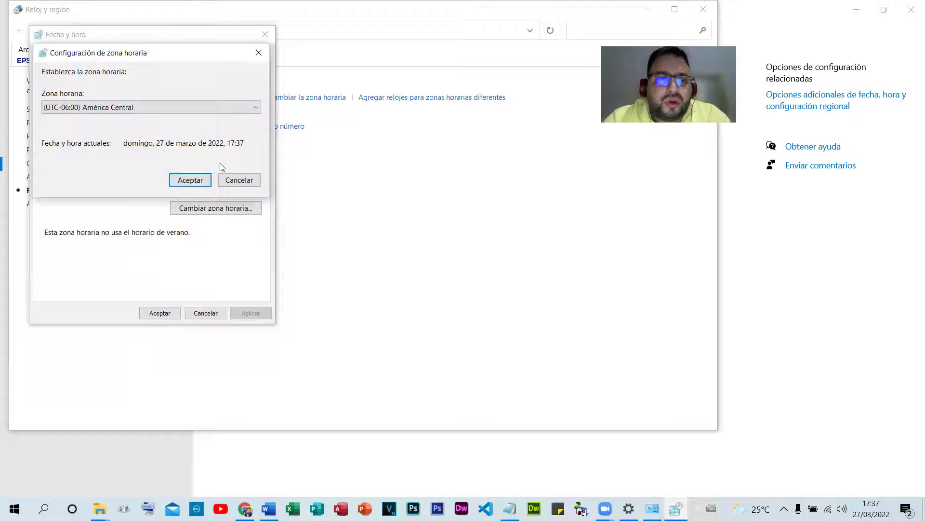
pyautogui.click(233, 181)
pyautogui.click(264, 35)
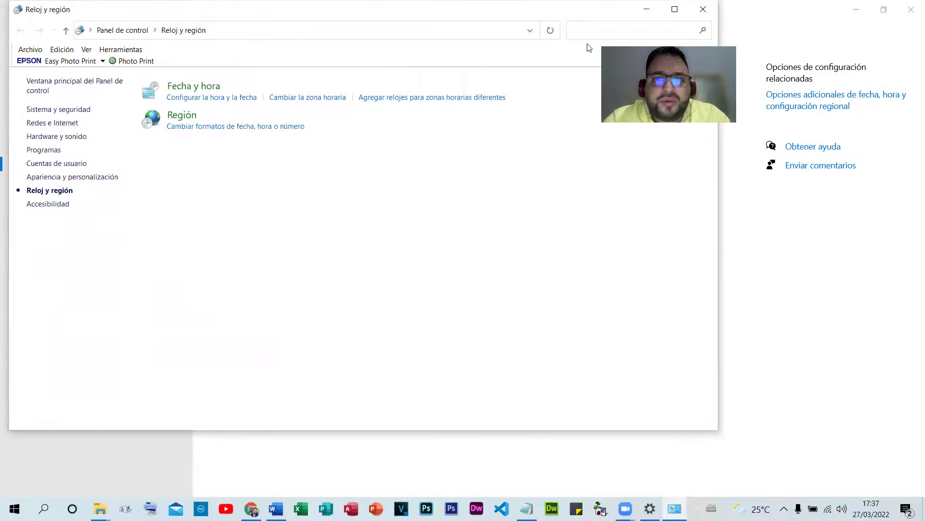
pyautogui.click(712, 7)
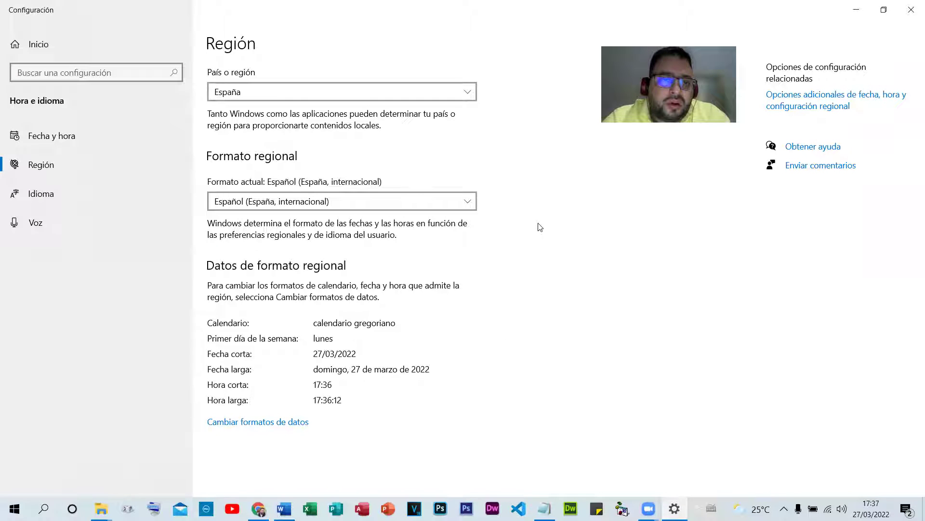
# Set the Windows country or region to México.
pyautogui.click(57, 138)
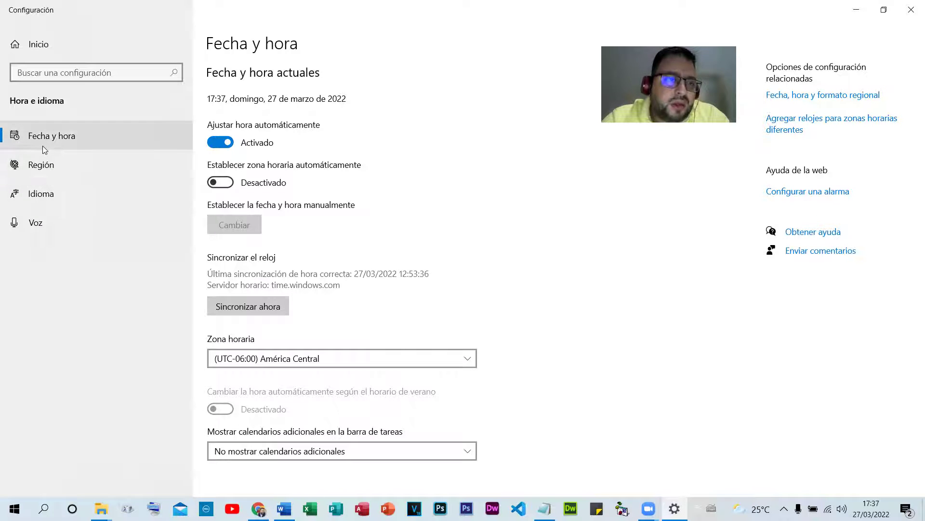
pyautogui.click(53, 160)
pyautogui.click(261, 91)
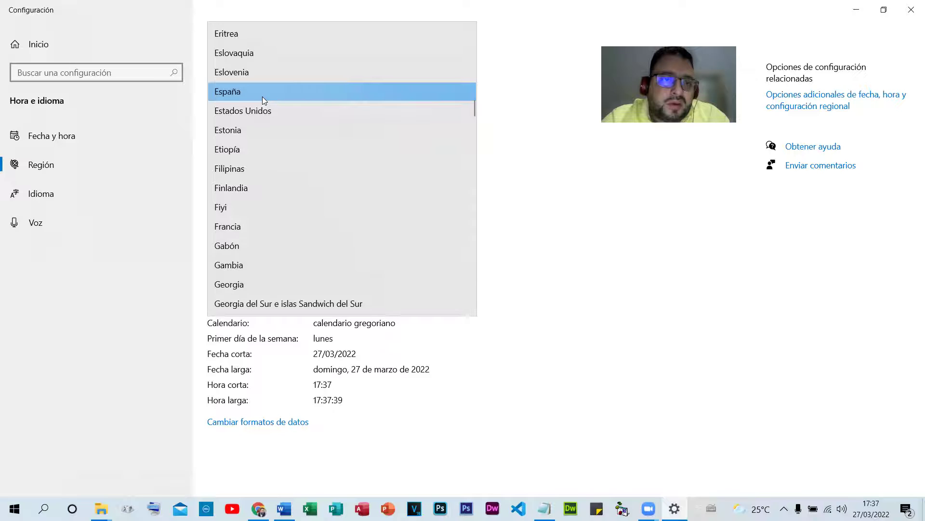
pyautogui.scroll(10, 287, 107)
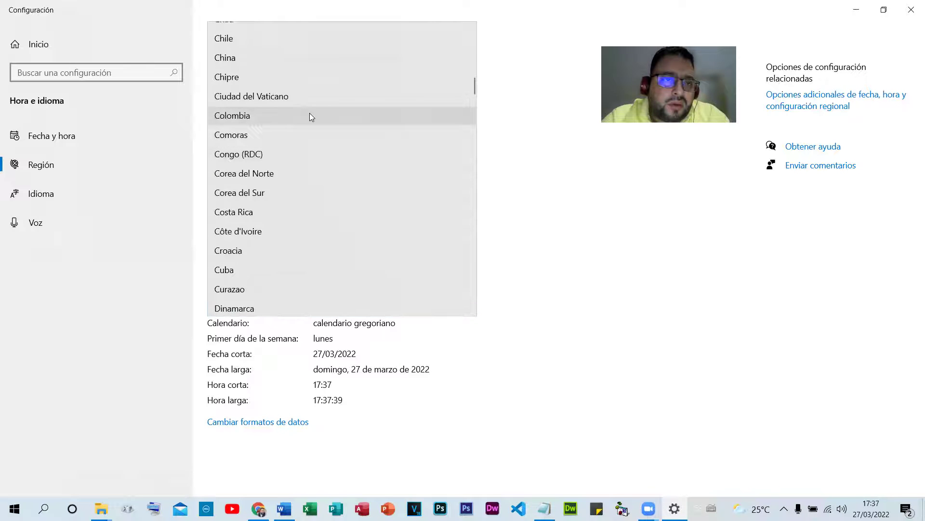
pyautogui.scroll(3, 310, 113)
pyautogui.scroll(-10, 310, 115)
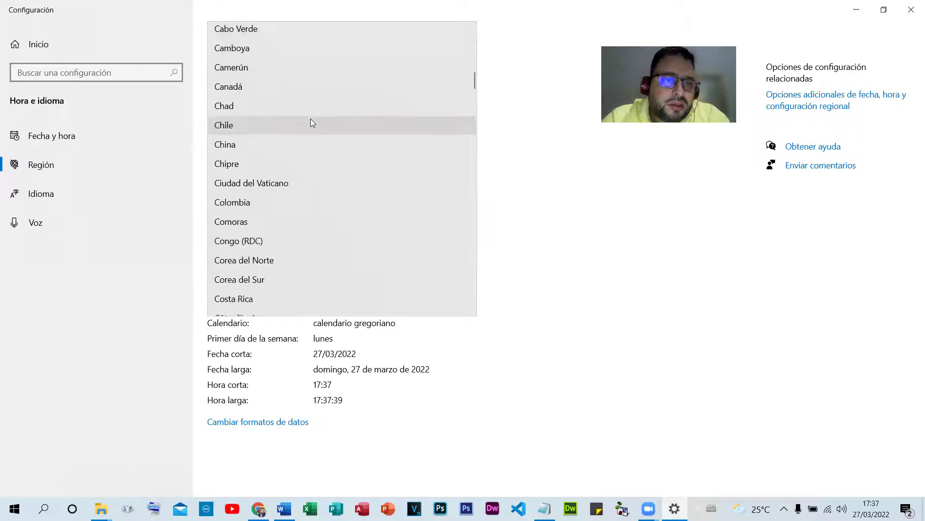
pyautogui.scroll(-5, 308, 122)
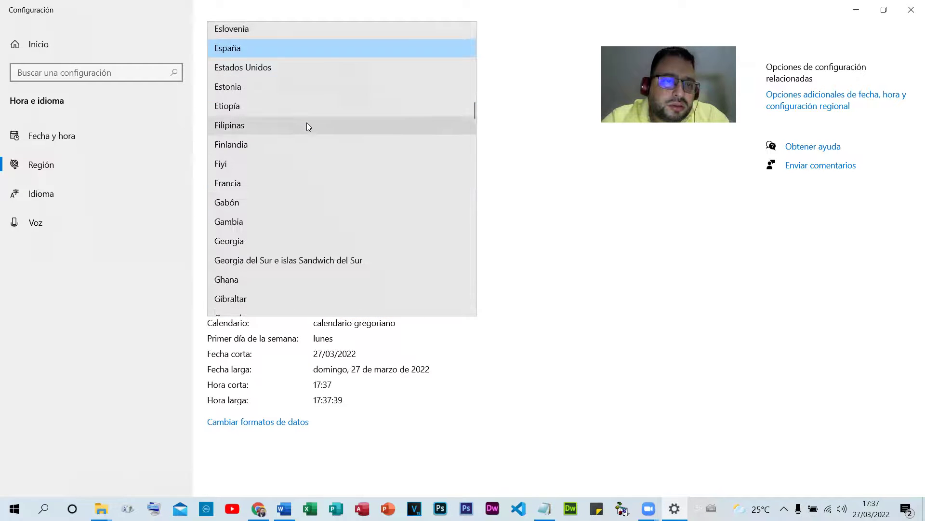
pyautogui.scroll(-4, 307, 122)
pyautogui.scroll(-15, 309, 126)
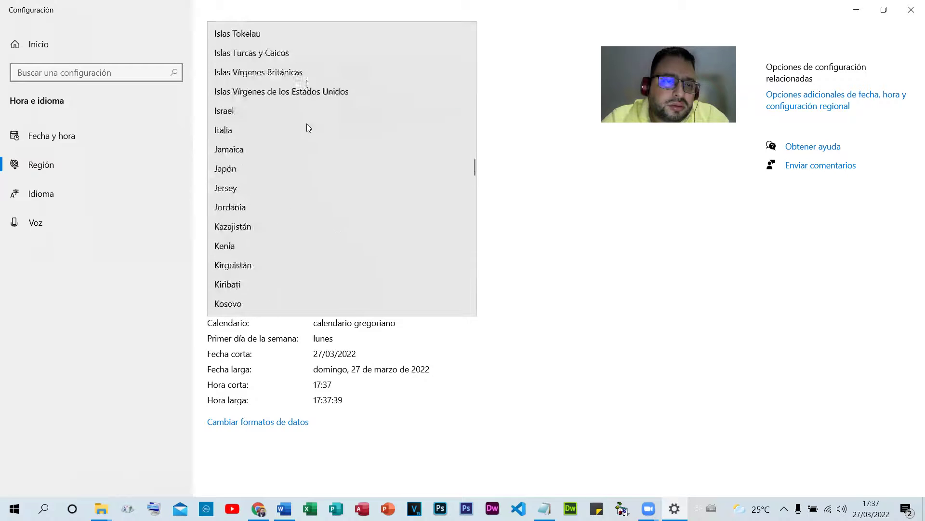
pyautogui.scroll(-4, 306, 123)
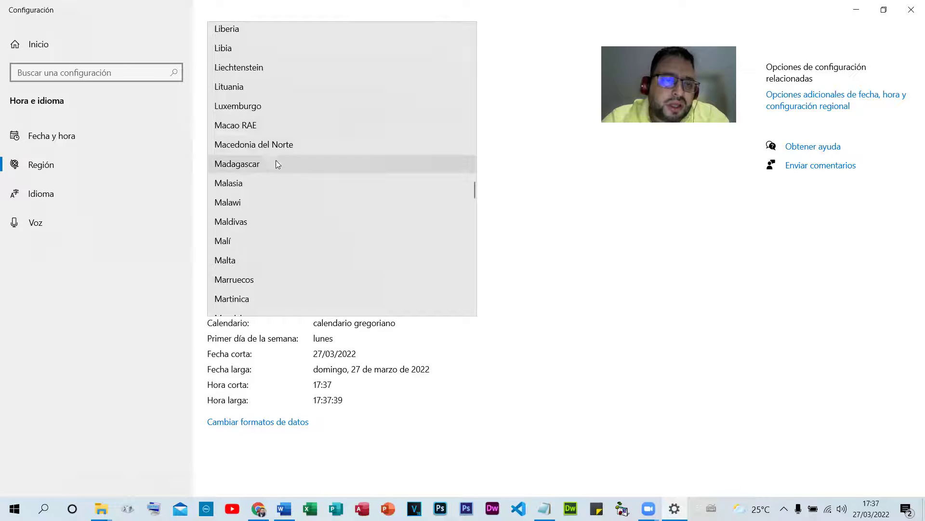
pyautogui.scroll(-2, 270, 159)
pyautogui.scroll(-7, 275, 156)
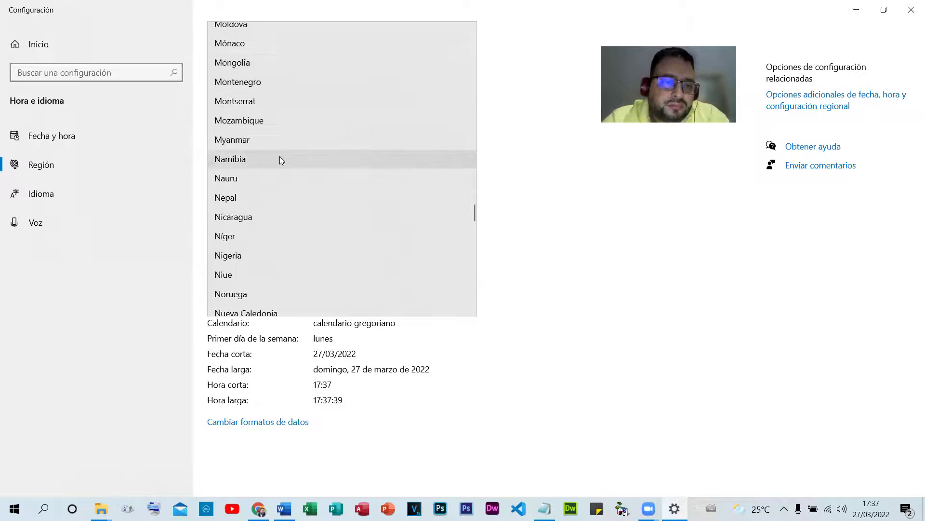
pyautogui.scroll(3, 280, 156)
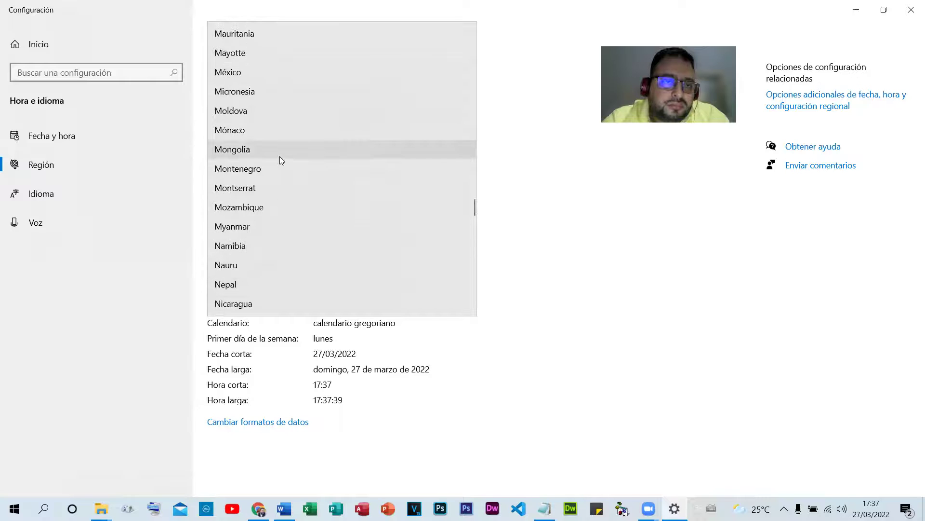
pyautogui.click(215, 72)
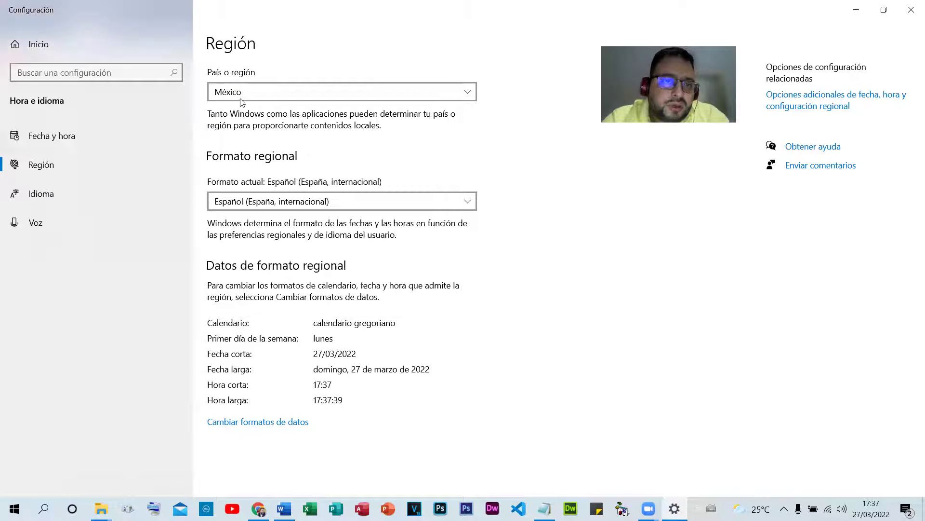
# Set the regional format to Español (México) and review its calendar, date and time data formats.
pyautogui.click(253, 202)
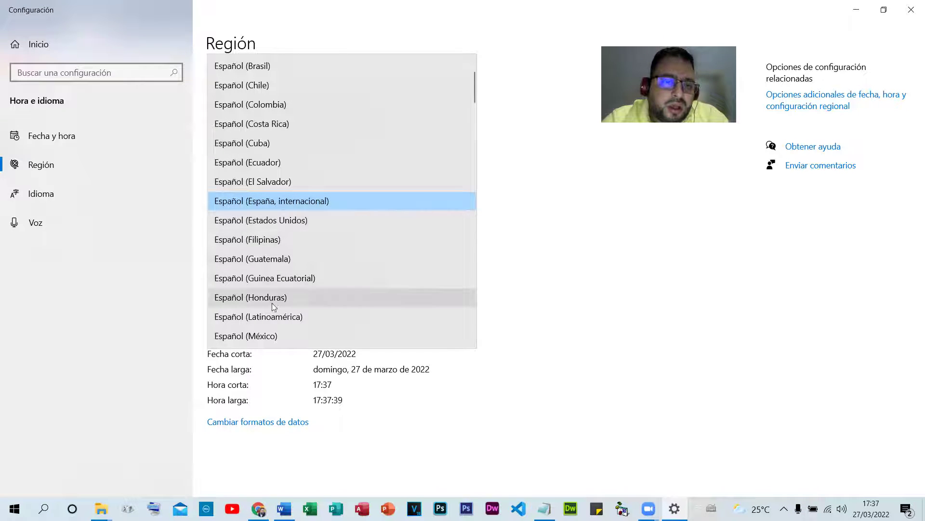
pyautogui.click(257, 336)
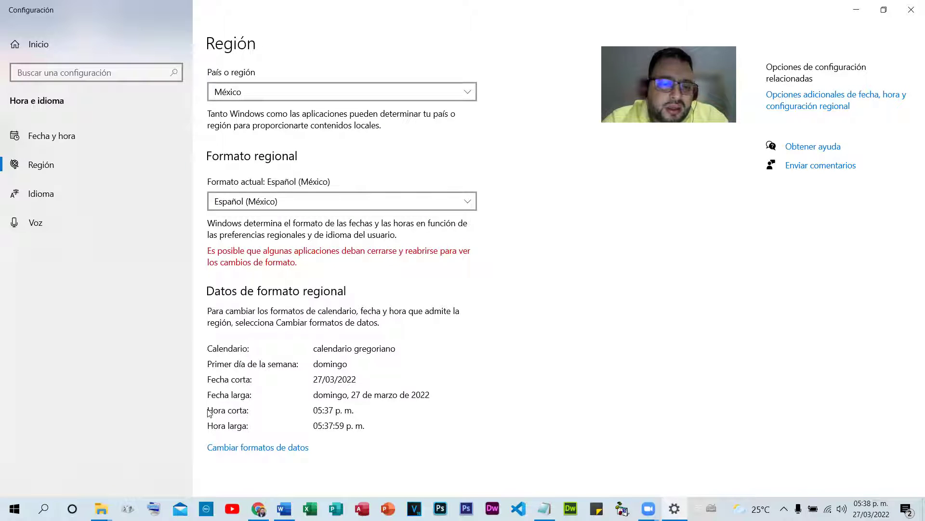
pyautogui.click(227, 447)
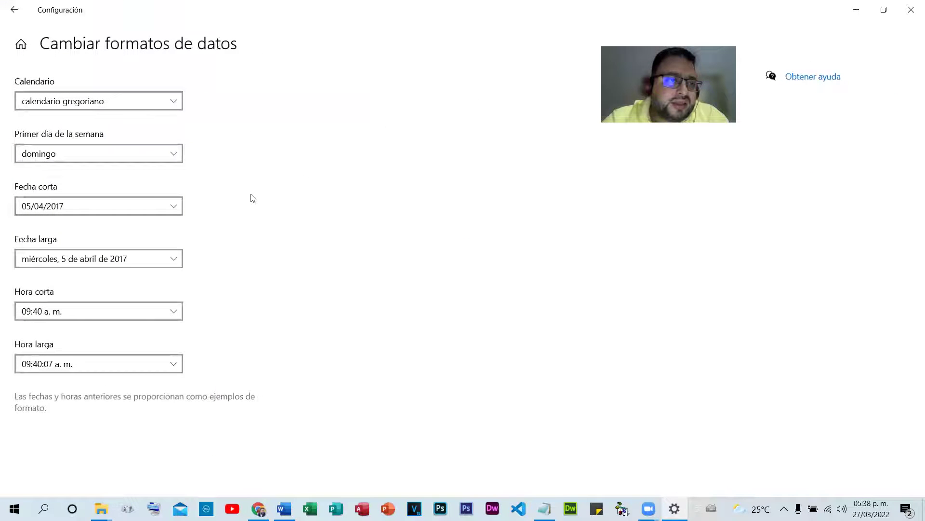
pyautogui.click(14, 10)
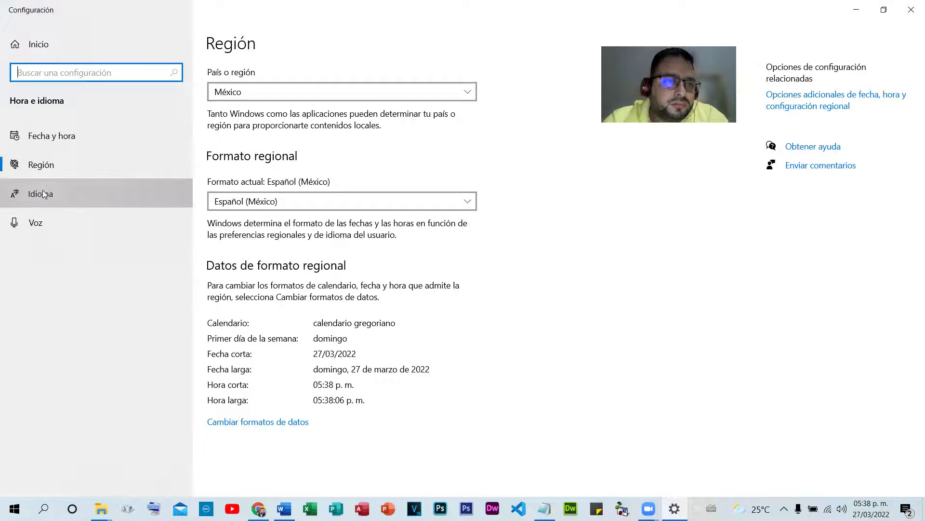
# Place Español (México) first in the preferred languages and check the choices for the Windows display language.
pyautogui.click(63, 189)
pyautogui.click(249, 265)
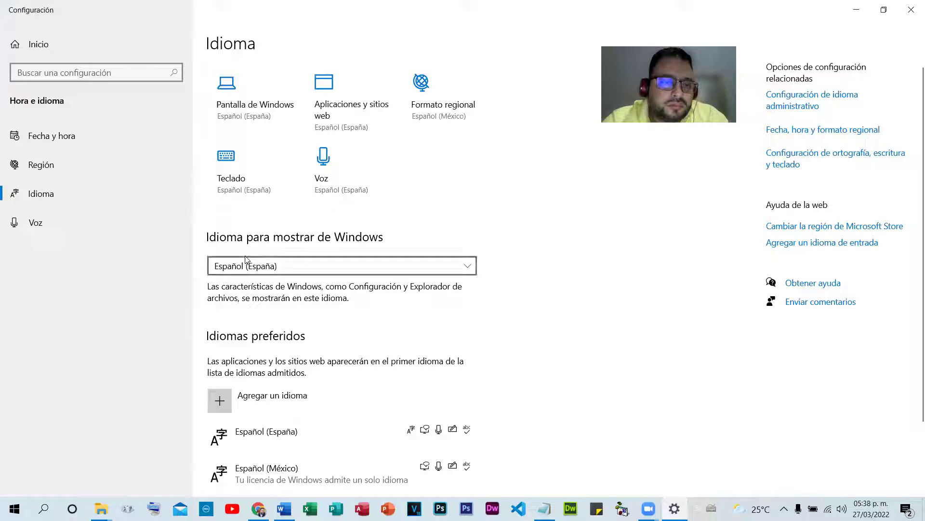
pyautogui.click(249, 268)
pyautogui.scroll(-2, 366, 405)
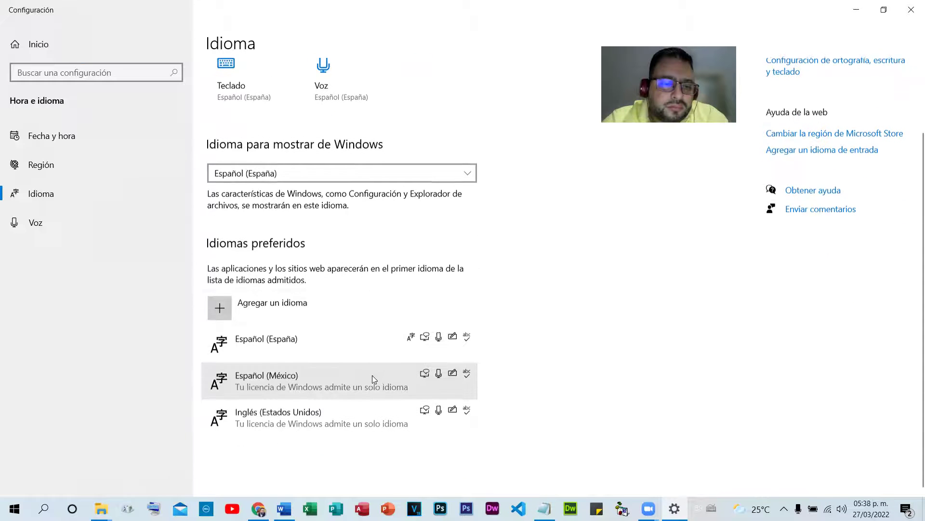
pyautogui.click(296, 380)
pyautogui.click(216, 418)
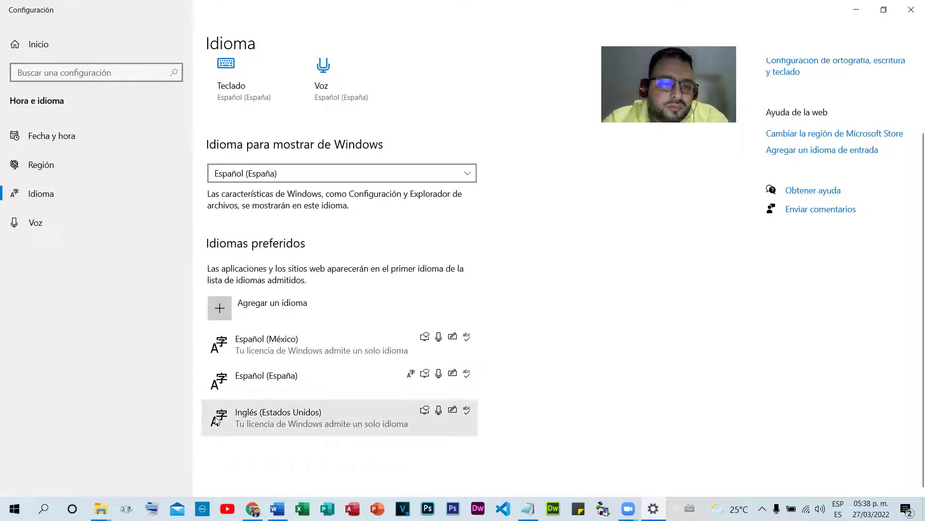
pyautogui.scroll(2, 321, 272)
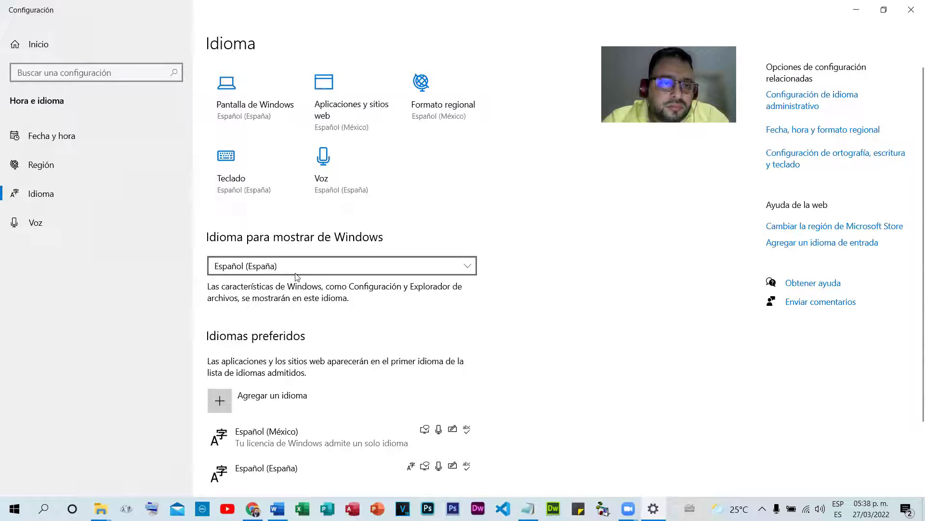
pyautogui.scroll(-2, 296, 277)
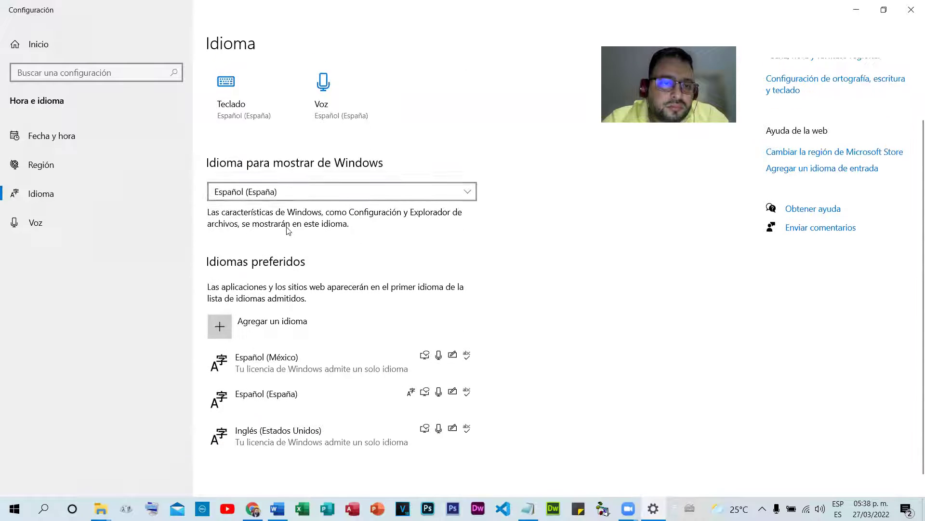
pyautogui.click(289, 190)
# Set the default input method to Español (México) - Latinoamérica, disable the desktop language bar and close the Windows settings.
pyautogui.click(221, 112)
pyautogui.click(227, 94)
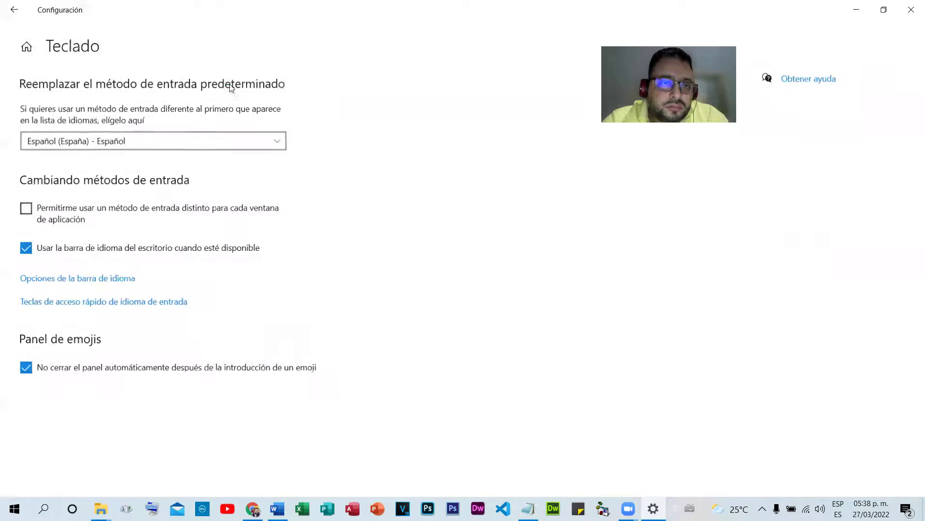
pyautogui.click(217, 139)
pyautogui.click(165, 122)
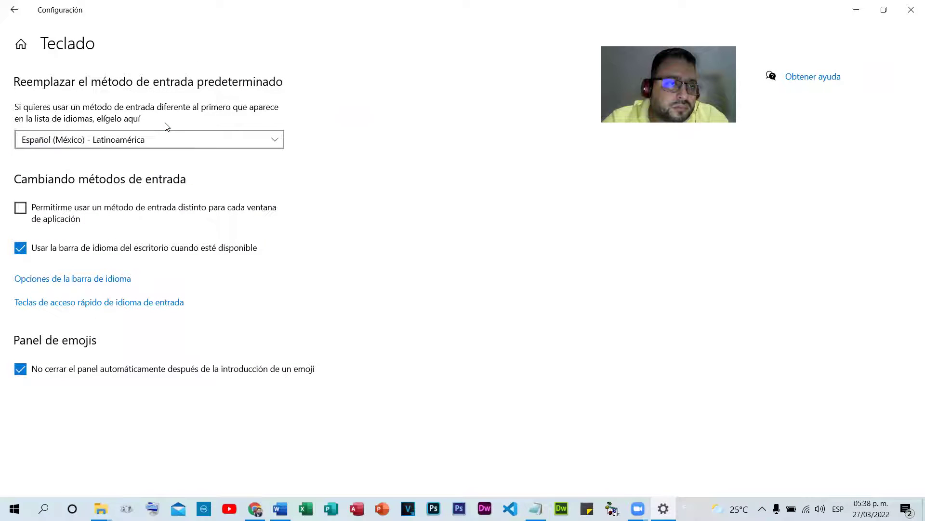
pyautogui.click(62, 247)
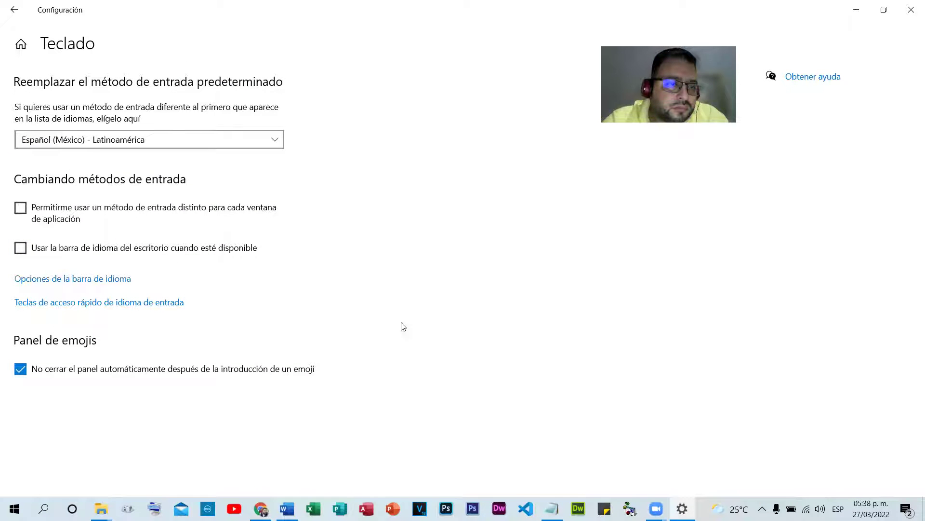
pyautogui.click(913, 7)
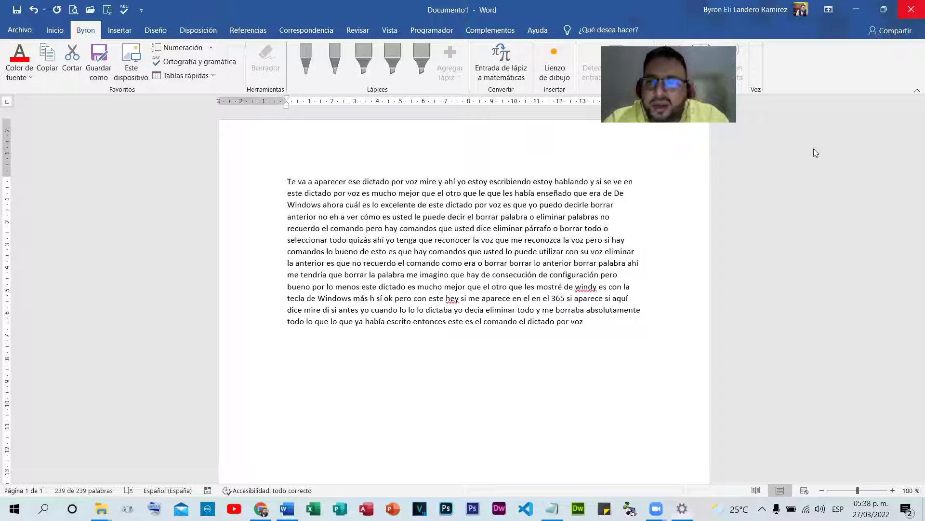
# Select all the dictated text, view Word's general options without changing them, and show the insertion commands.
pyautogui.hotkey('ctrl', 'a')
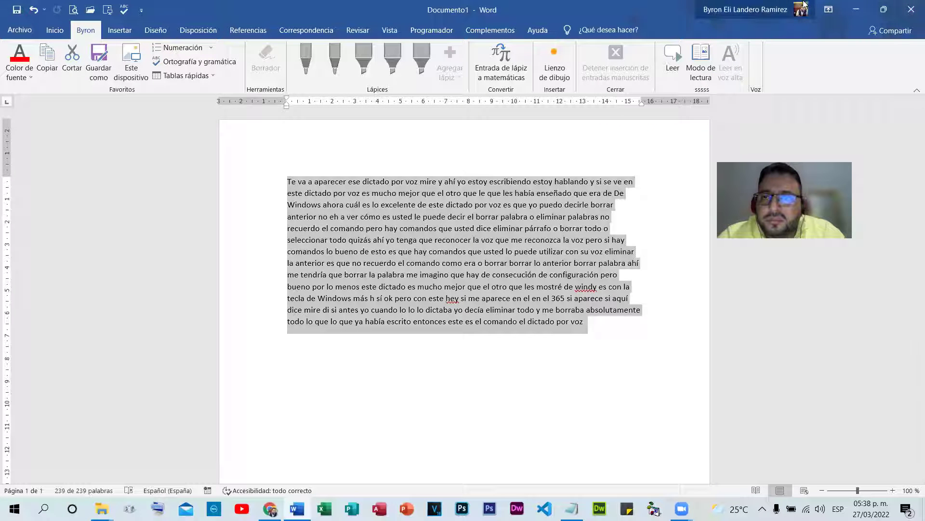
pyautogui.click(19, 30)
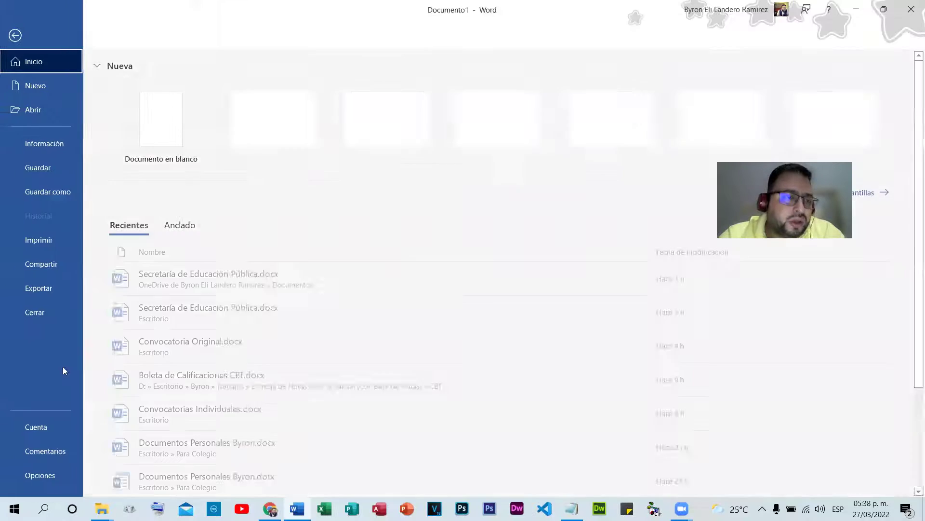
pyautogui.click(40, 475)
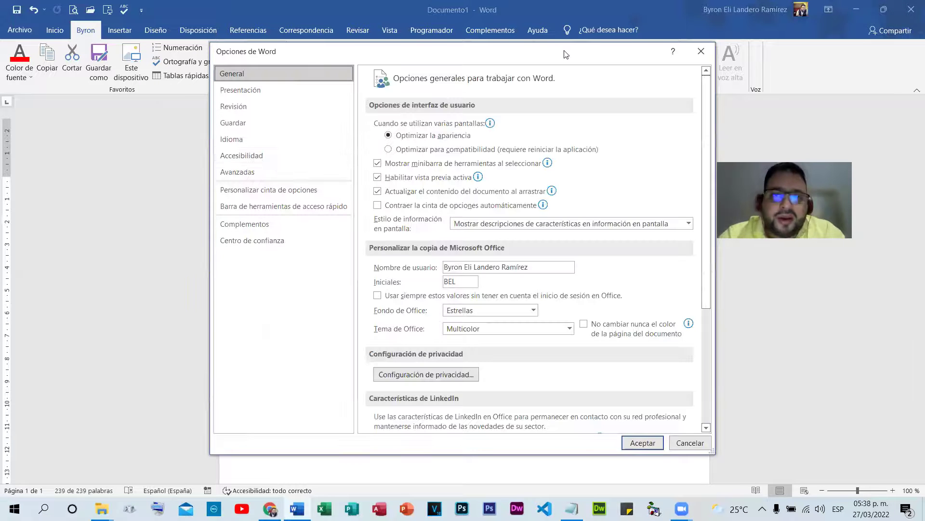
pyautogui.click(700, 50)
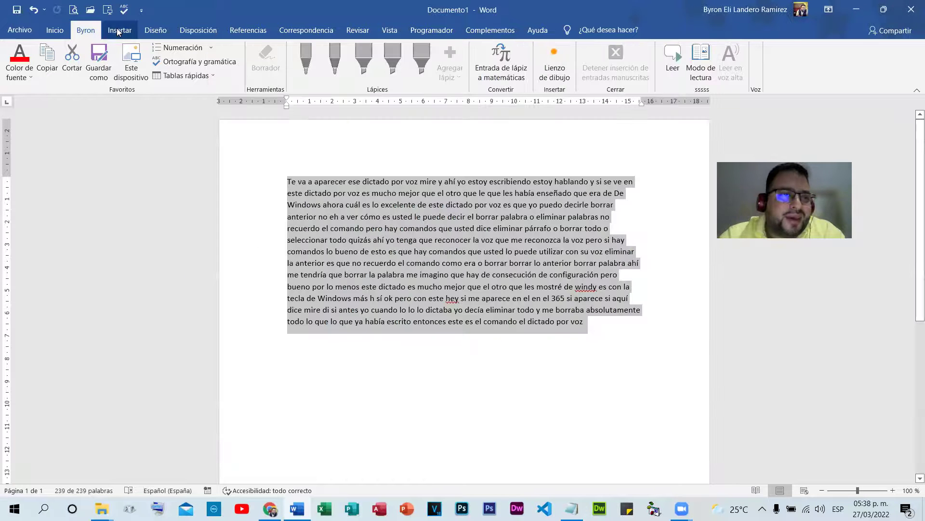
pyautogui.click(119, 33)
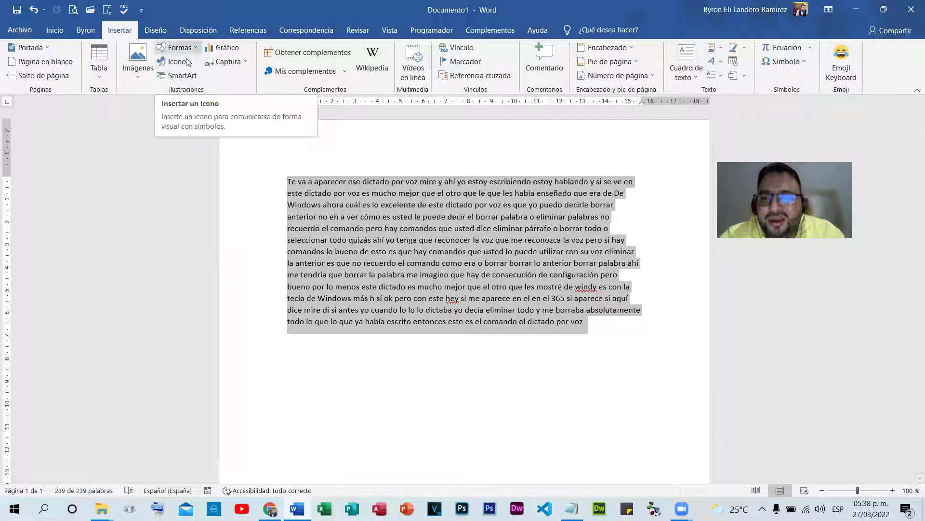
# In Word's language options, set Español (México) as the preferred Office display language.
pyautogui.click(19, 30)
pyautogui.click(29, 474)
pyautogui.click(247, 138)
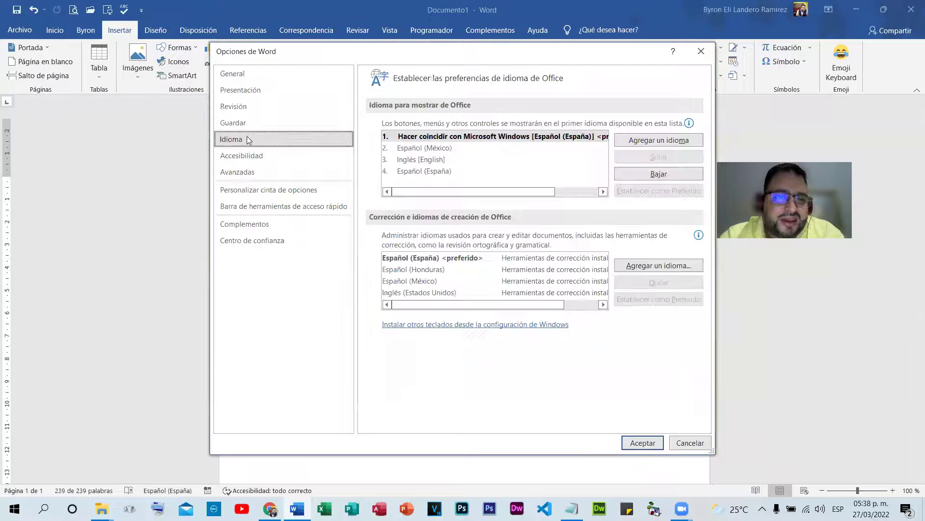
pyautogui.click(443, 148)
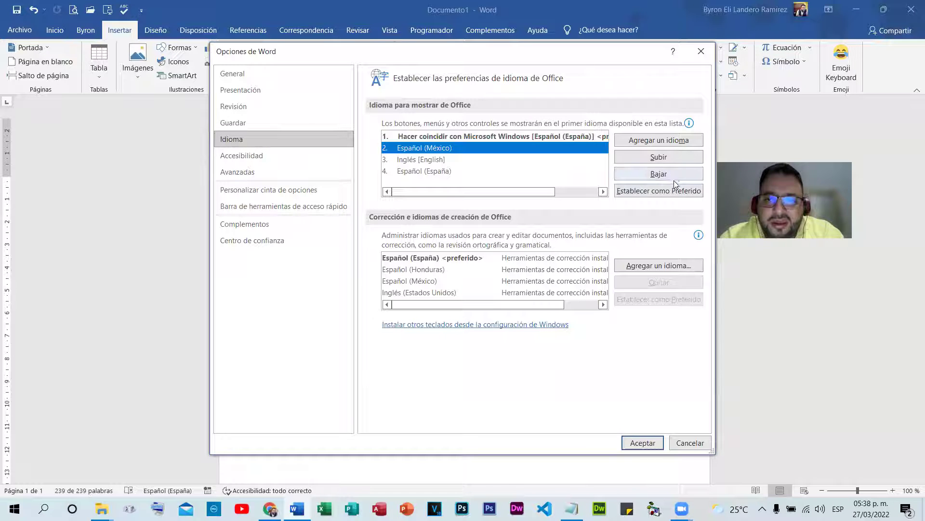
pyautogui.click(652, 191)
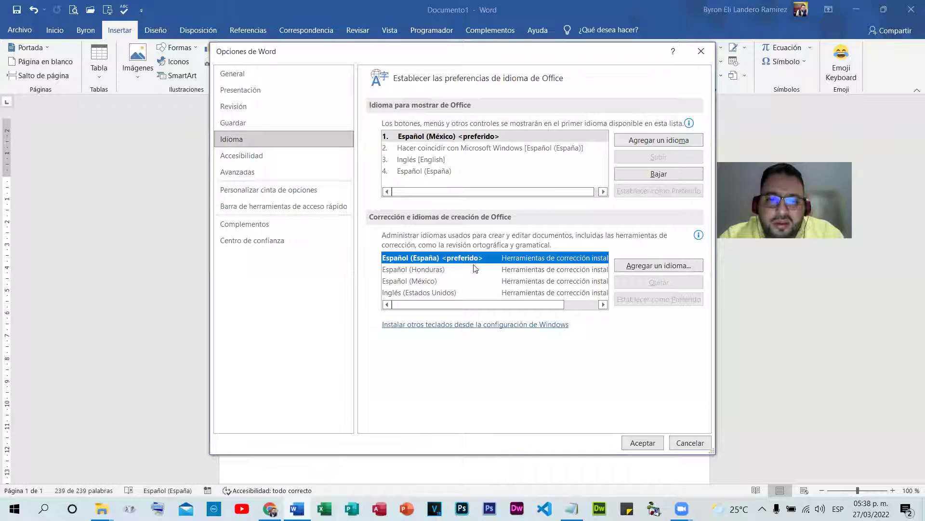
# Set Español (México) as the preferred authoring and proofing language and apply the language preferences.
pyautogui.click(437, 280)
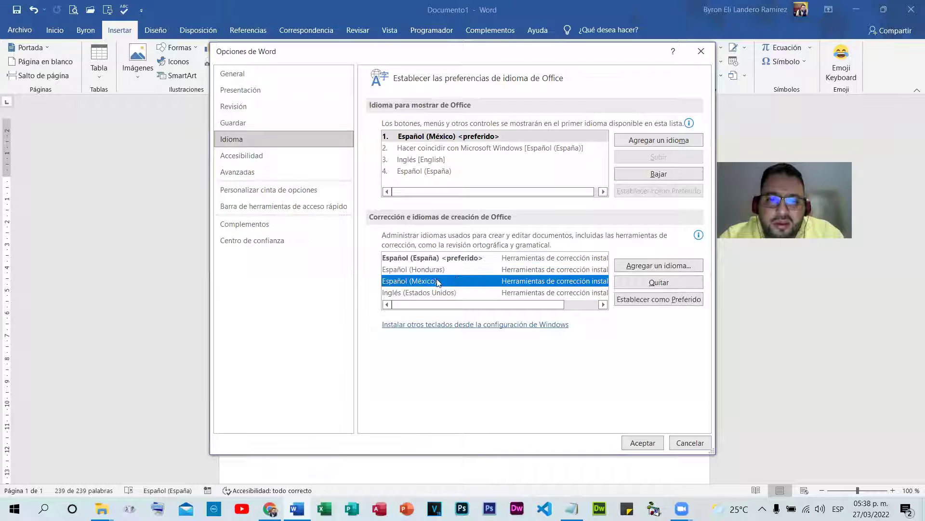
pyautogui.click(644, 298)
pyautogui.click(563, 308)
pyautogui.click(643, 442)
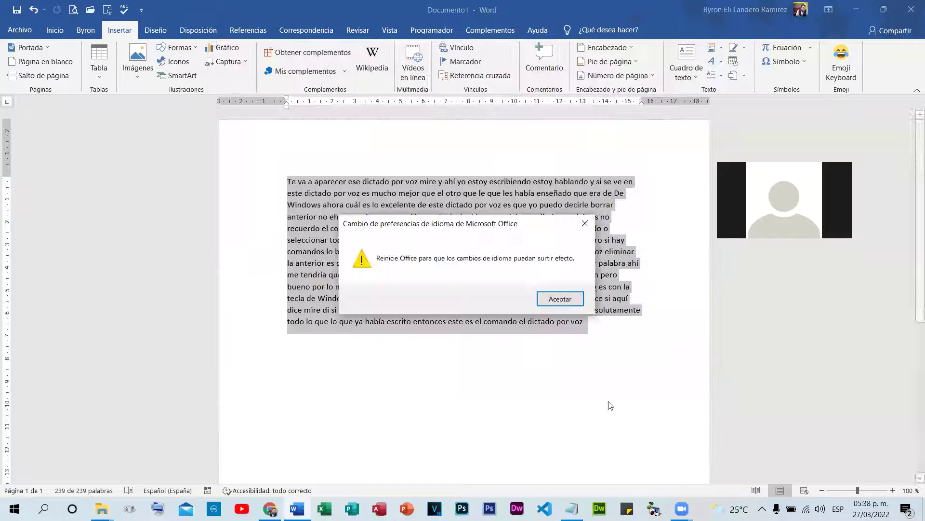
pyautogui.click(560, 299)
# Restart Word, dismissing the Cortana window, create a blank document and show the insertion commands.
pyautogui.click(911, 10)
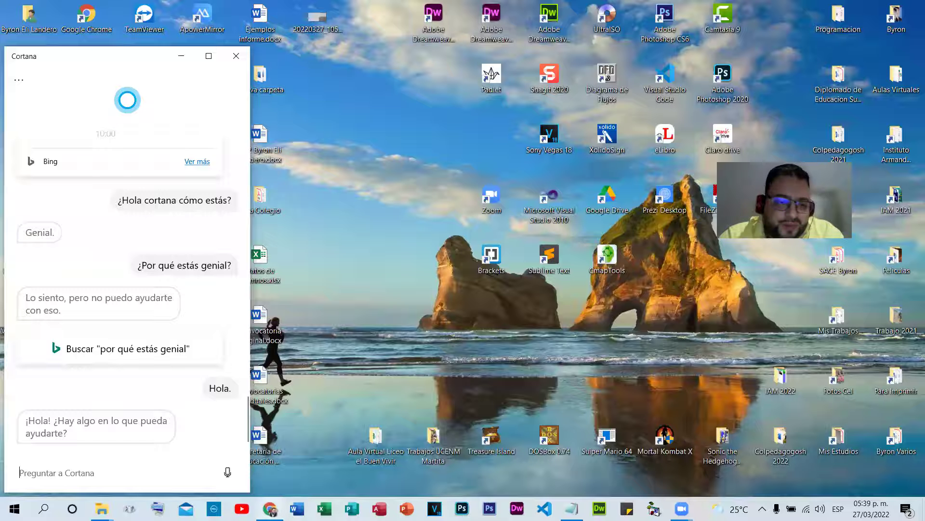
pyautogui.click(240, 426)
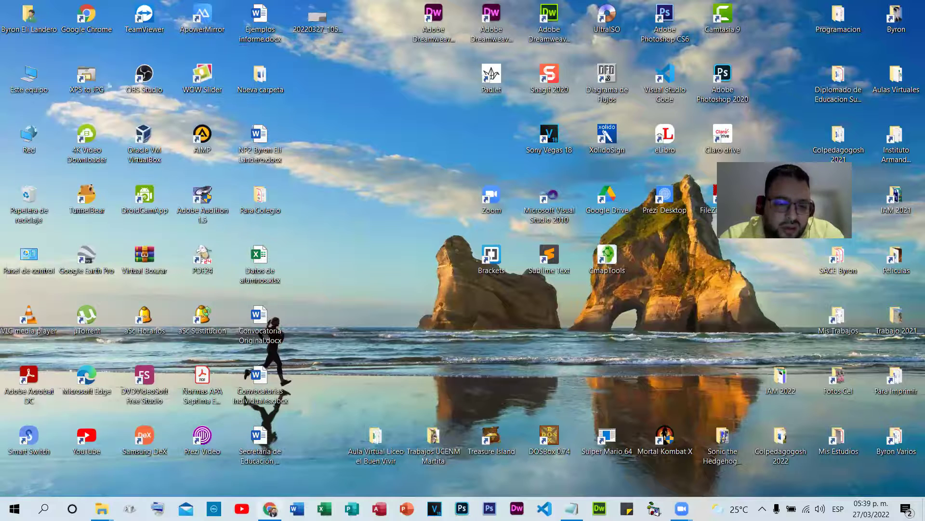
pyautogui.click(297, 509)
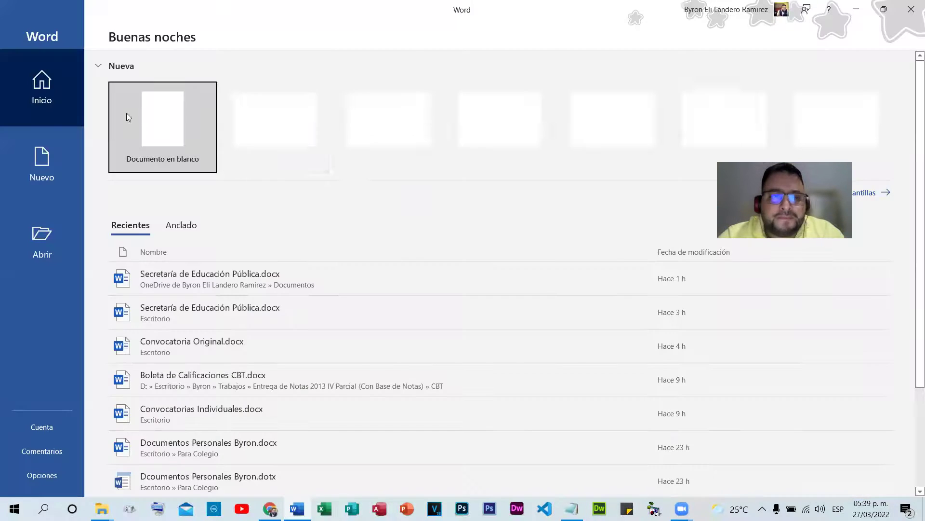
pyautogui.click(159, 139)
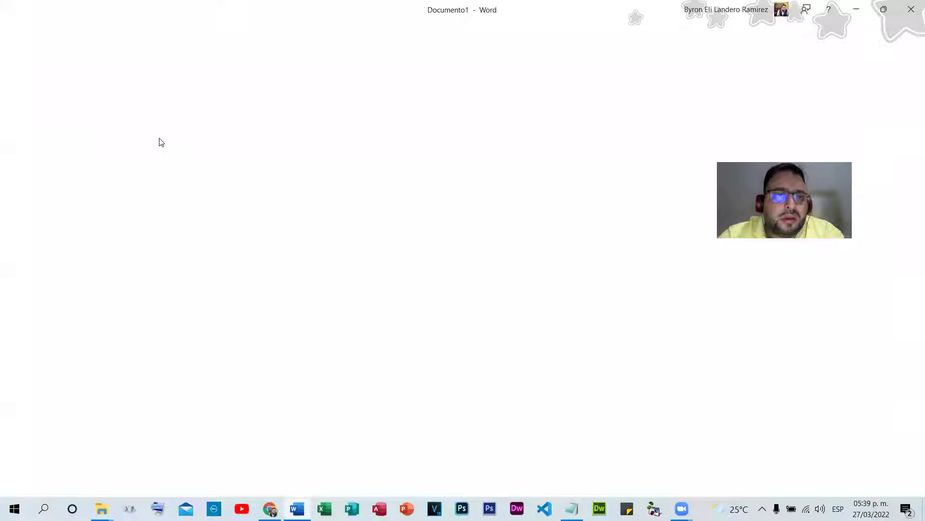
pyautogui.click(124, 31)
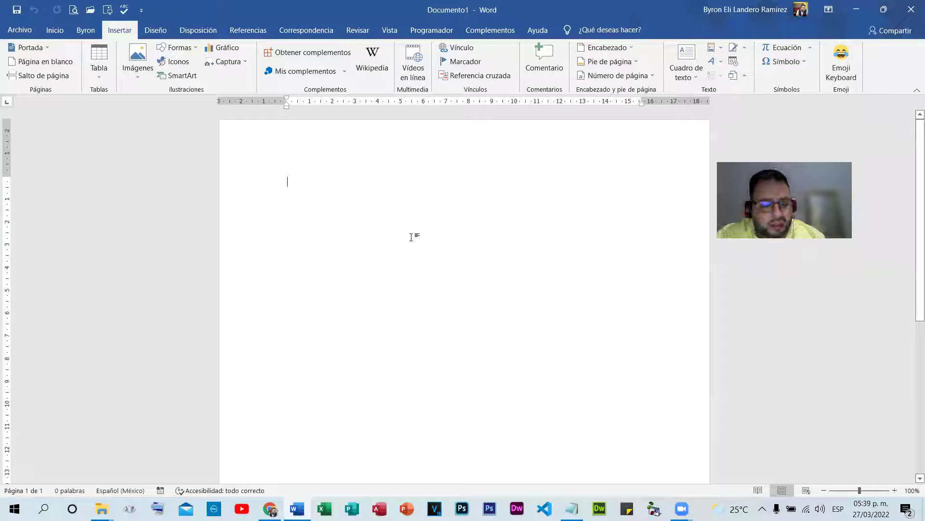
# Dictate a paragraph beginning "Hola y ahí estoy escribiendo" with Windows voice typing, end dictation, and have the whole text read aloud.
pyautogui.press('super+h')
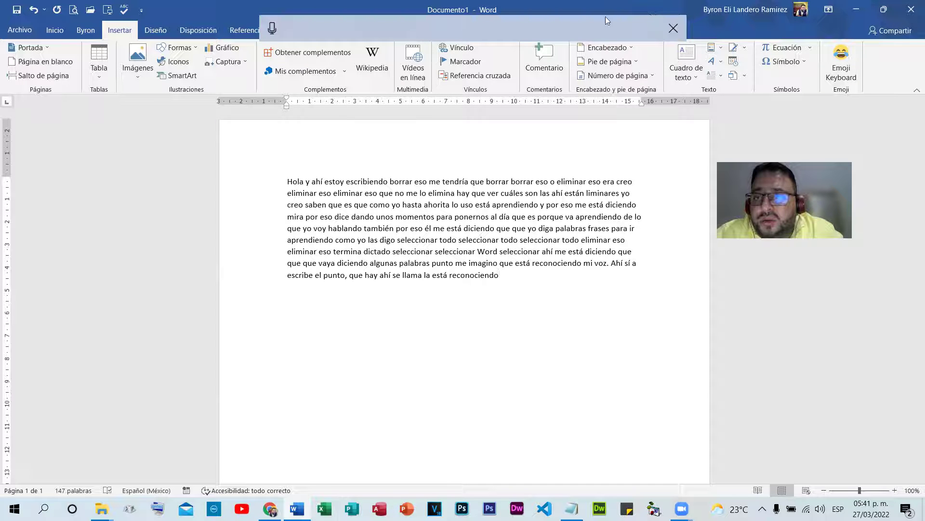
pyautogui.click(674, 28)
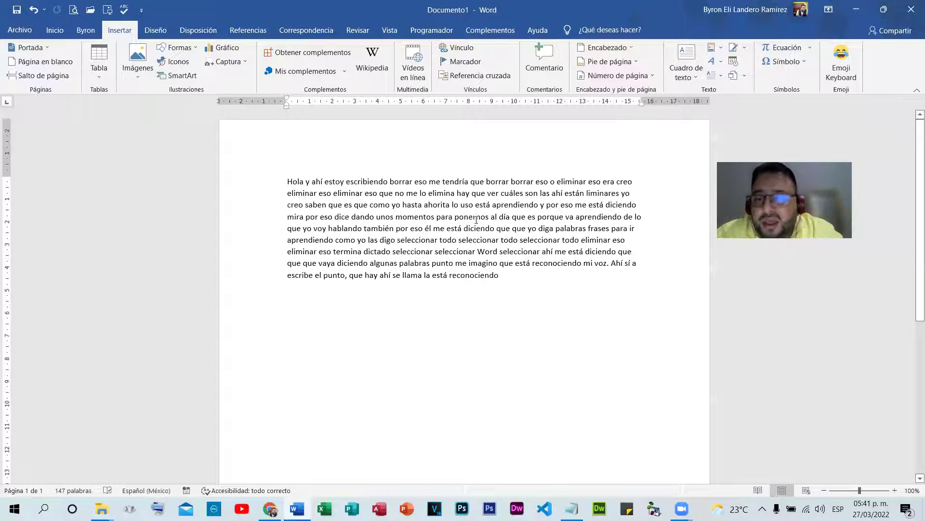
pyautogui.moveTo(511, 274); pyautogui.dragTo(291, 174)
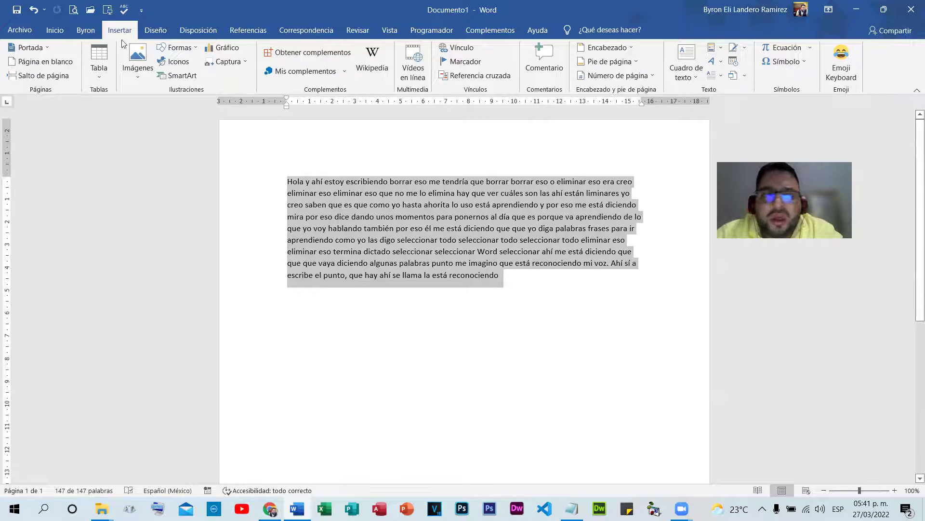
pyautogui.click(82, 30)
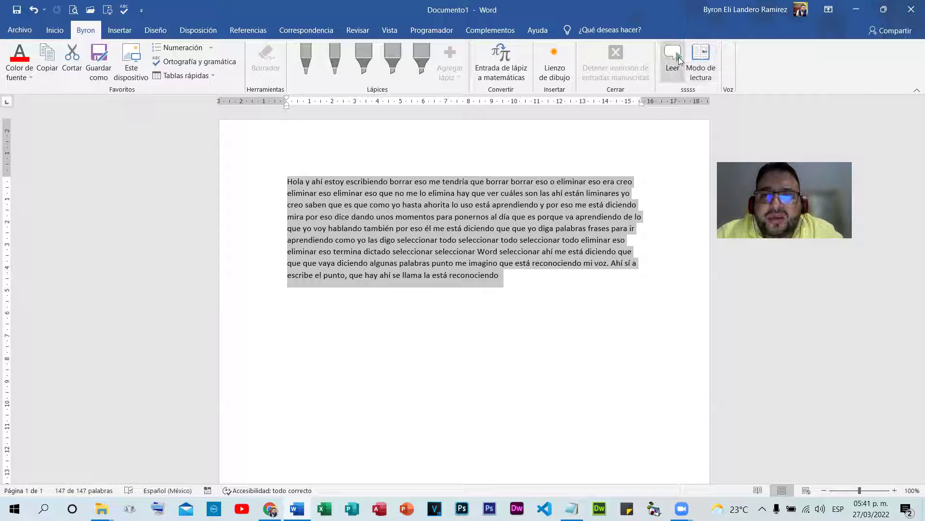
pyautogui.click(679, 57)
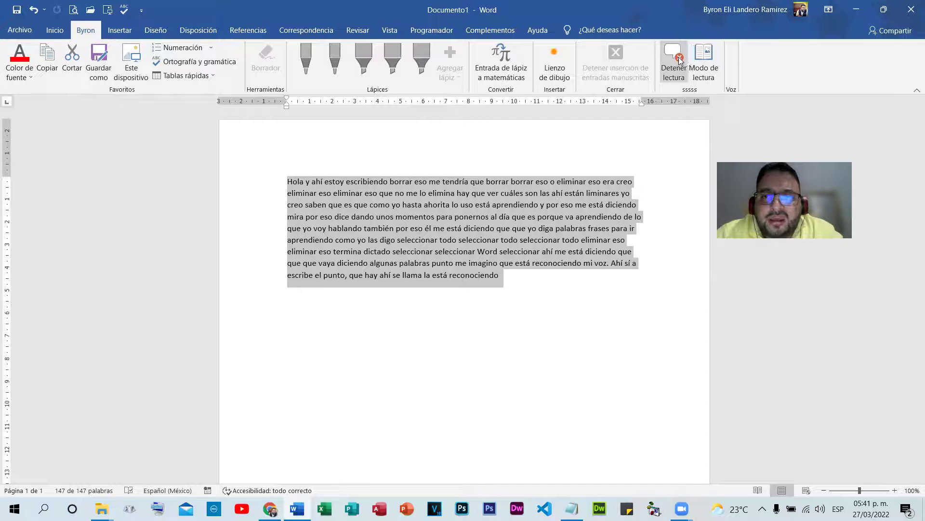
pyautogui.click(679, 58)
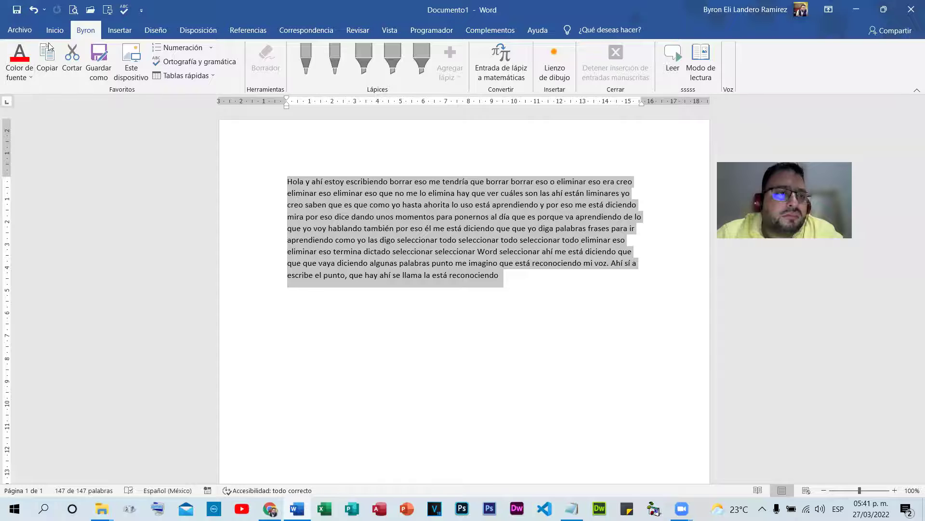
# Set "Hacer coincidir con Microsoft Windows [Español (España)]" as the preferred Office display language and apply it.
pyautogui.click(119, 30)
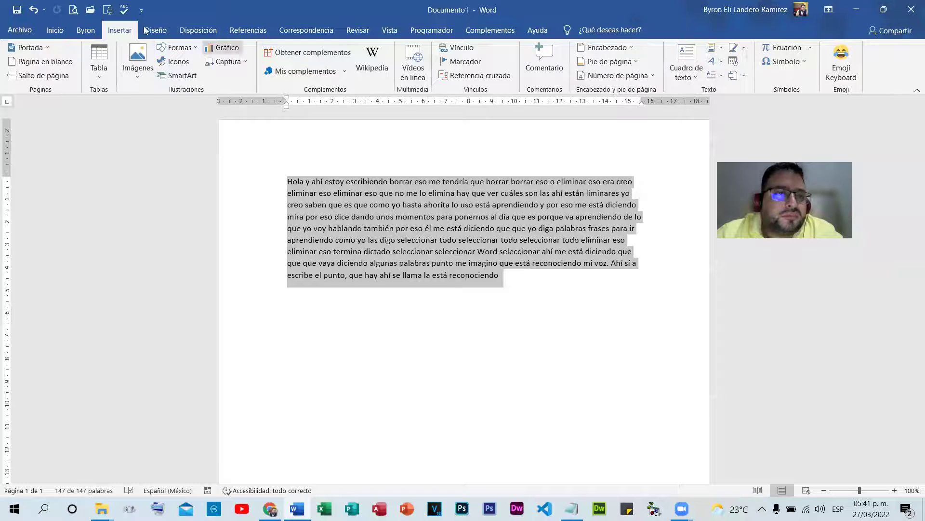
pyautogui.click(20, 30)
pyautogui.click(41, 475)
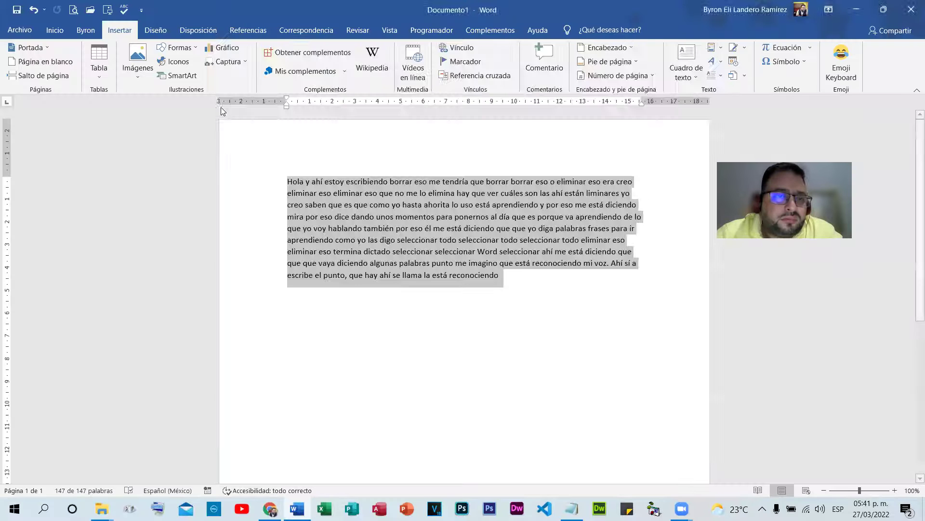
pyautogui.click(250, 139)
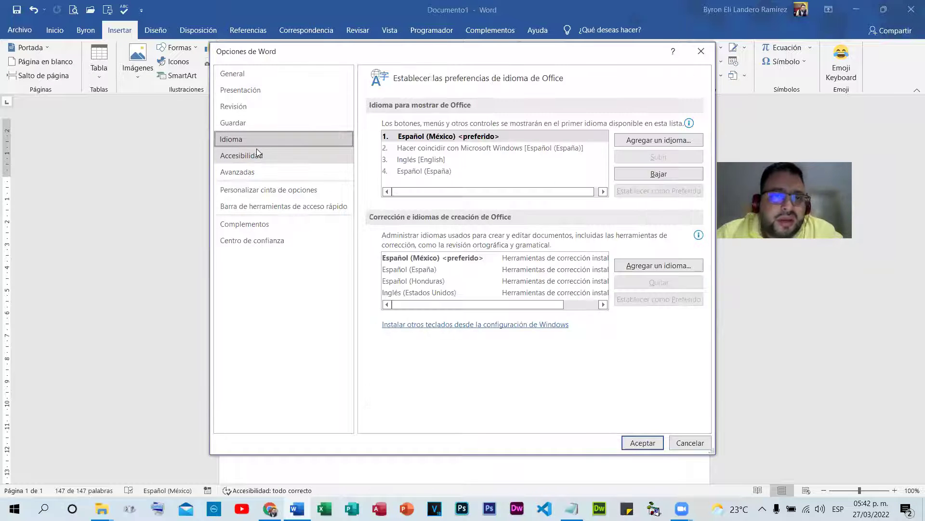
pyautogui.click(532, 149)
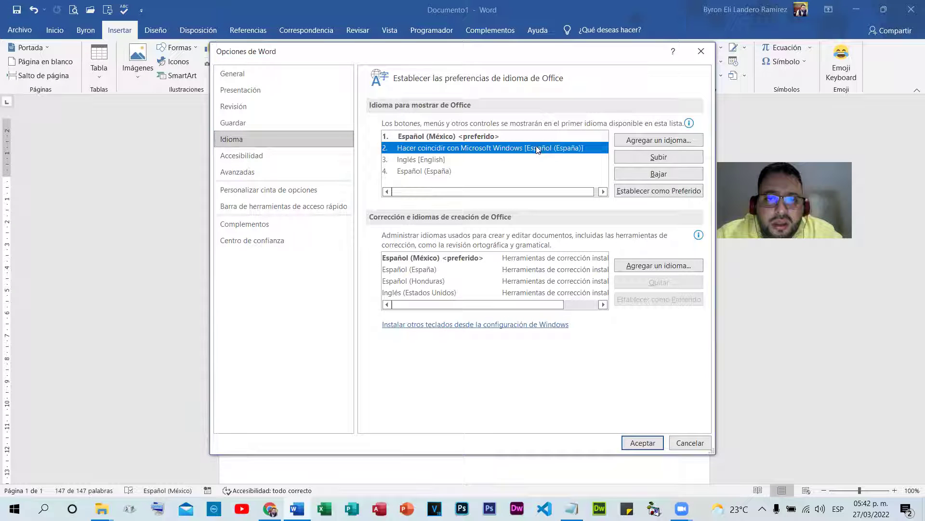
pyautogui.click(664, 191)
pyautogui.click(643, 443)
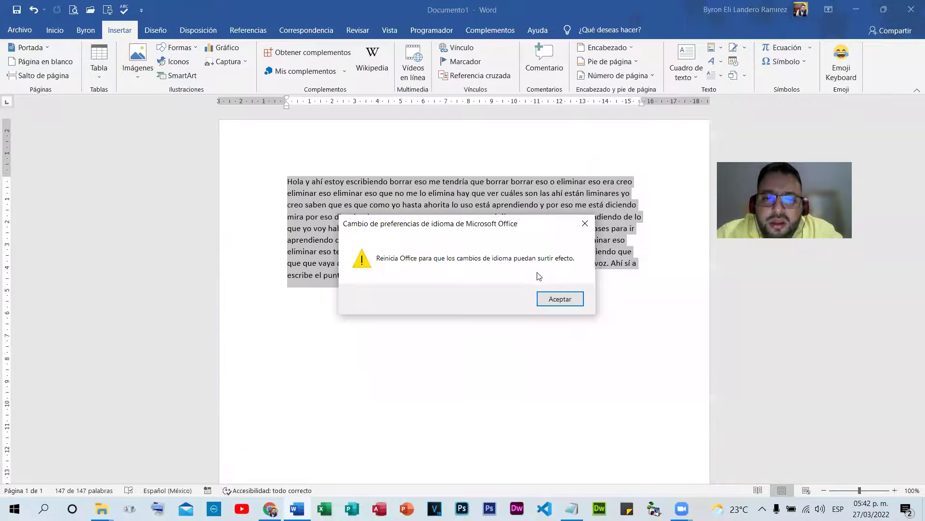
pyautogui.click(558, 297)
# Close the dictated document without saving, restart Word with a blank document and show the insertion commands.
pyautogui.click(911, 10)
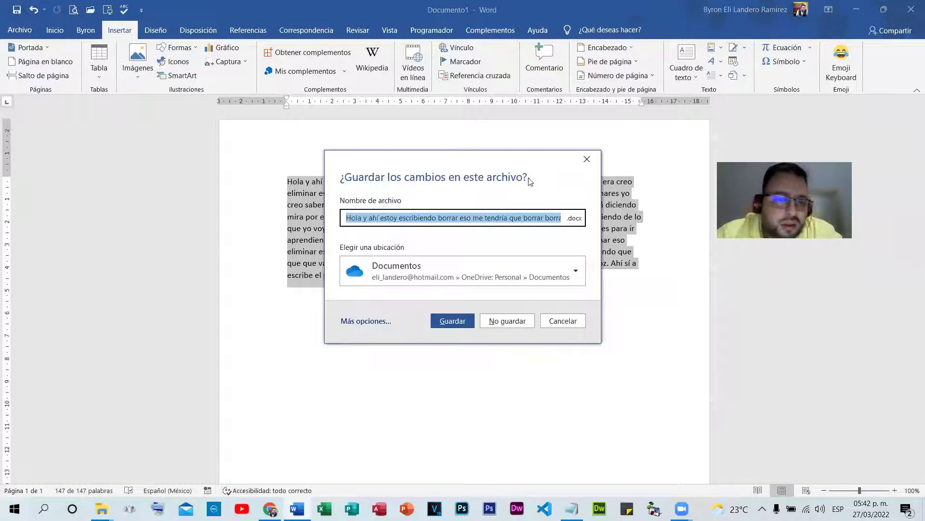
pyautogui.click(492, 321)
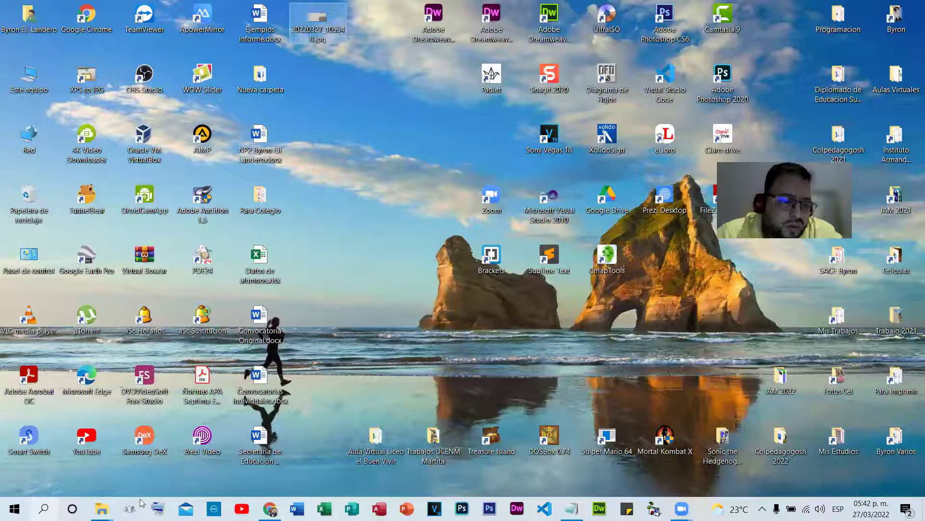
pyautogui.click(297, 508)
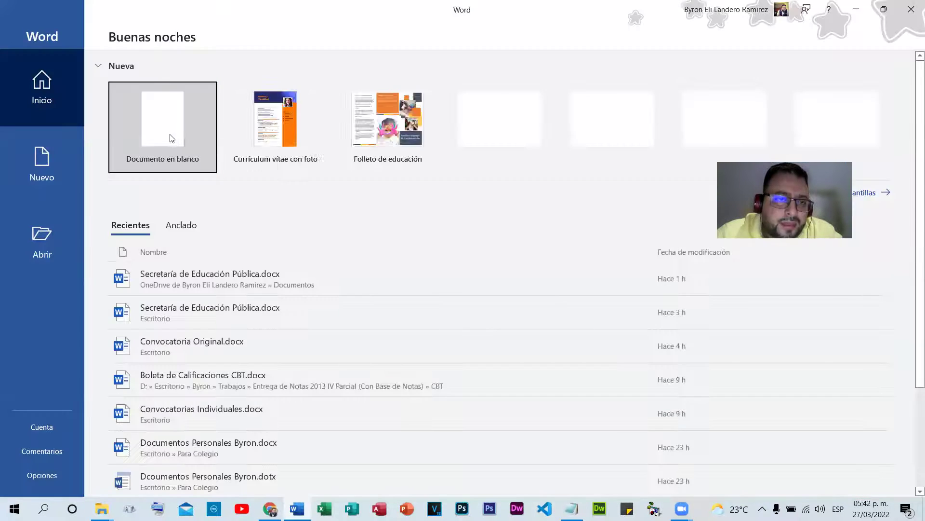
pyautogui.click(173, 139)
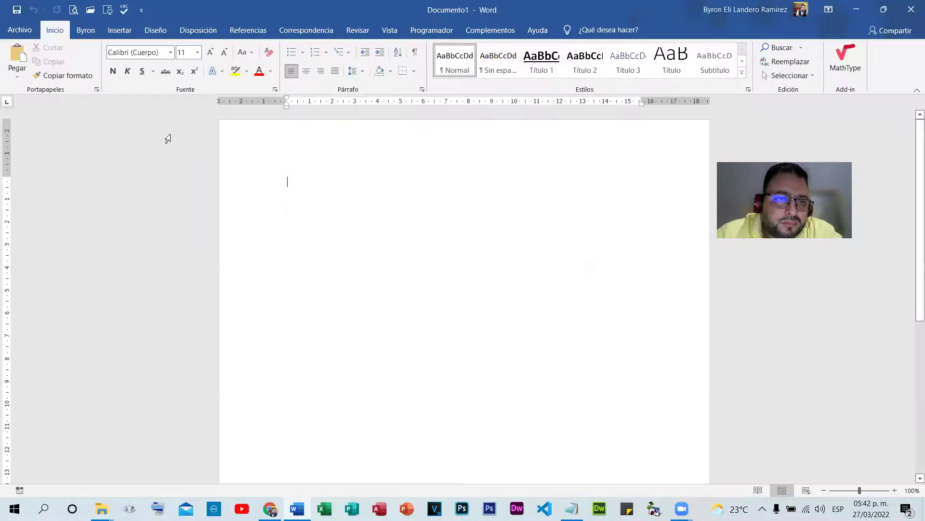
pyautogui.click(118, 30)
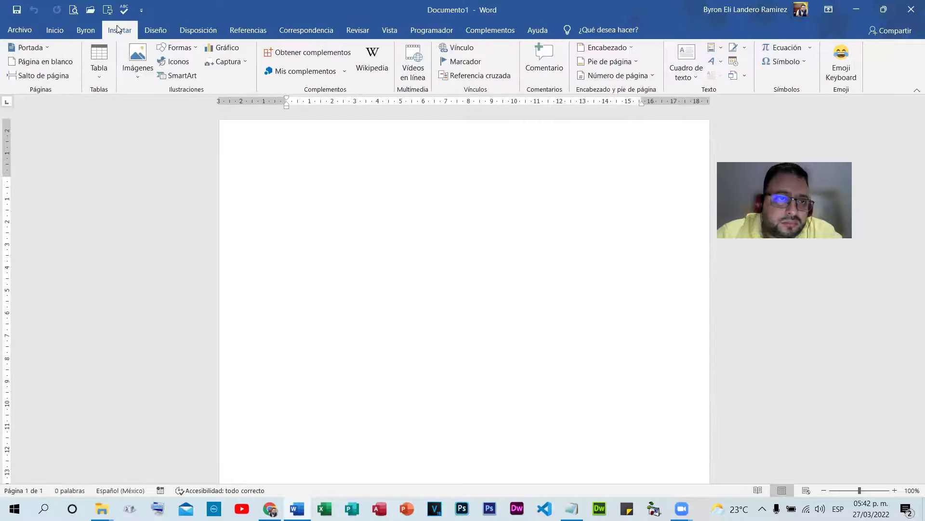
# Set Español (España) as the preferred authoring and proofing language in Word's options and apply it.
pyautogui.click(20, 30)
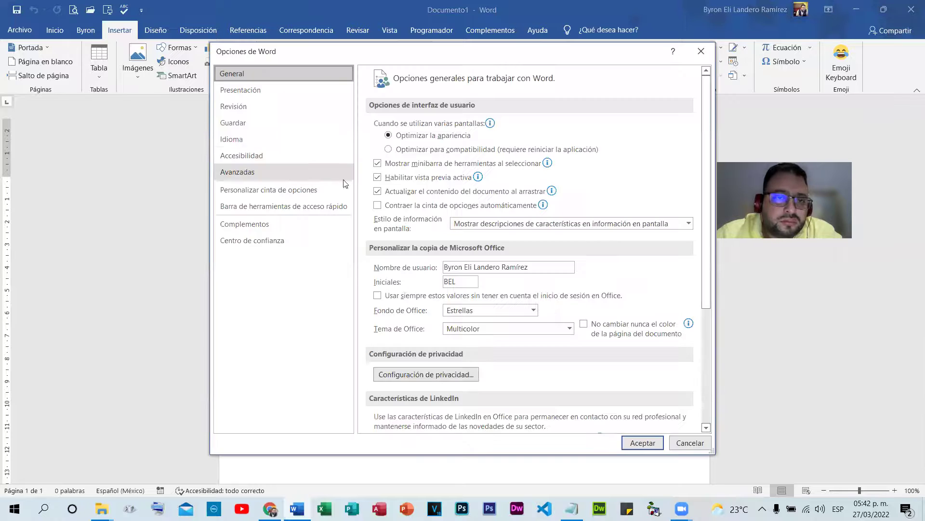
pyautogui.click(267, 140)
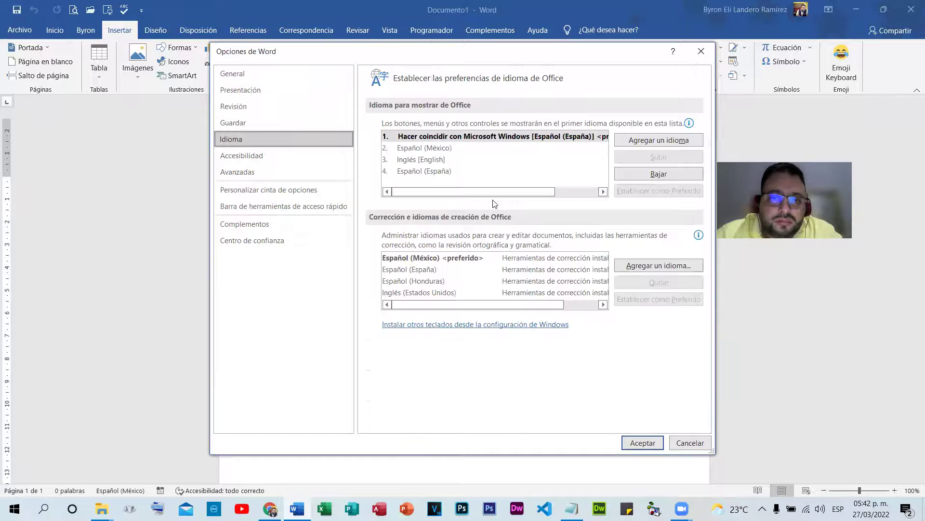
pyautogui.click(424, 270)
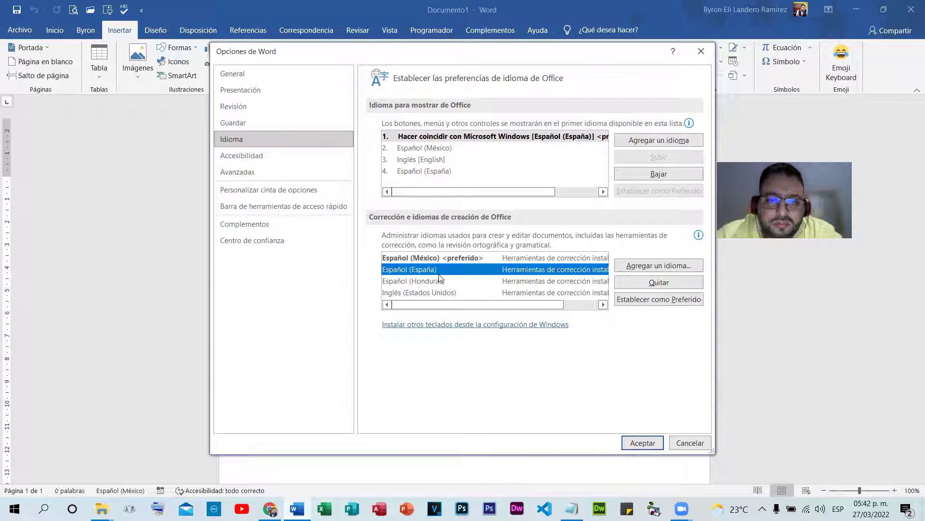
pyautogui.click(636, 299)
pyautogui.click(505, 311)
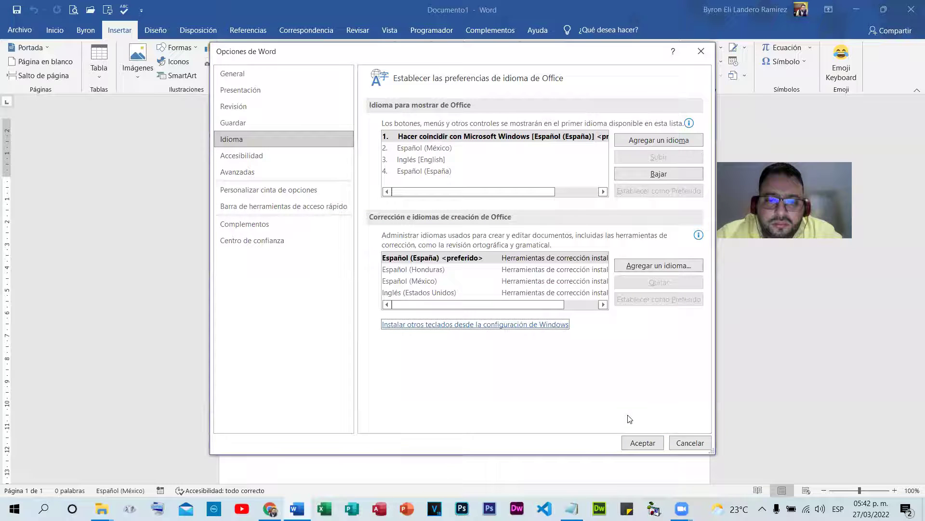
pyautogui.click(641, 442)
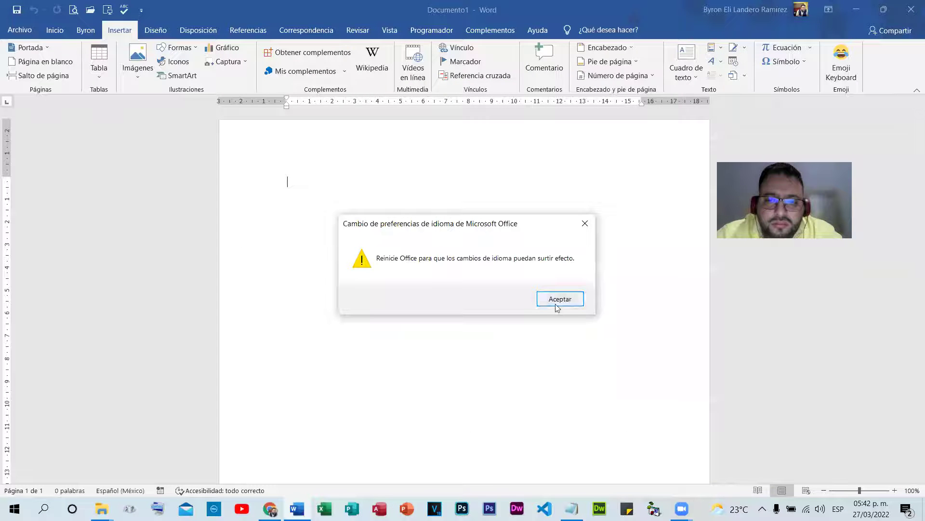
pyautogui.click(555, 298)
# Restart Word with a blank document and check the insertion commands for Modelos 3D.
pyautogui.click(911, 9)
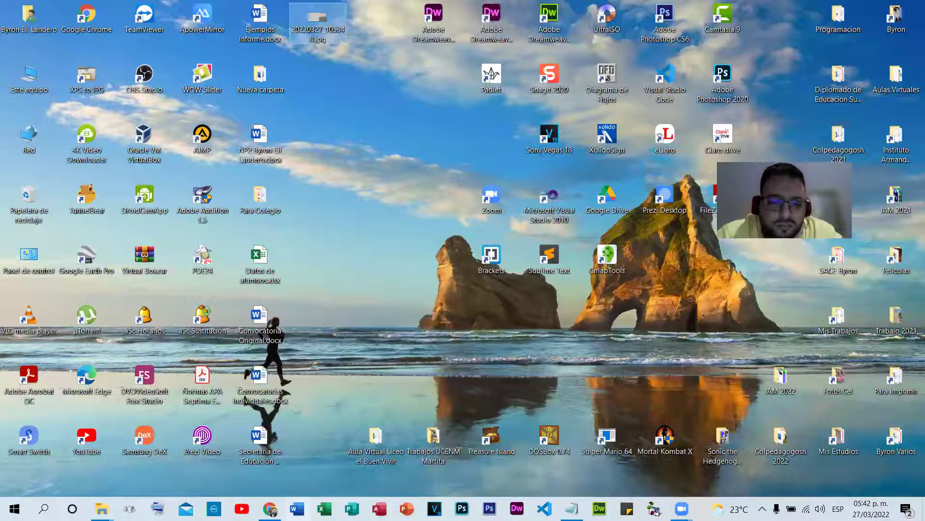
pyautogui.click(297, 508)
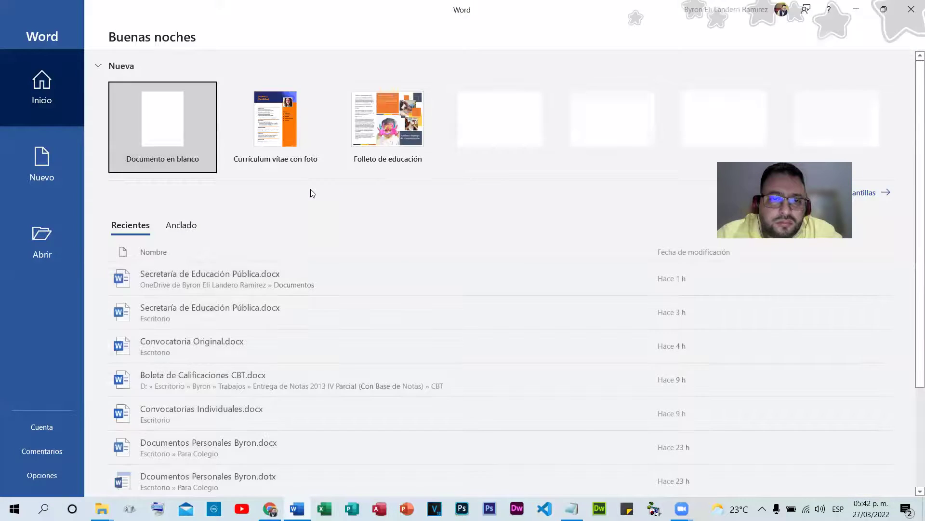
pyautogui.click(122, 130)
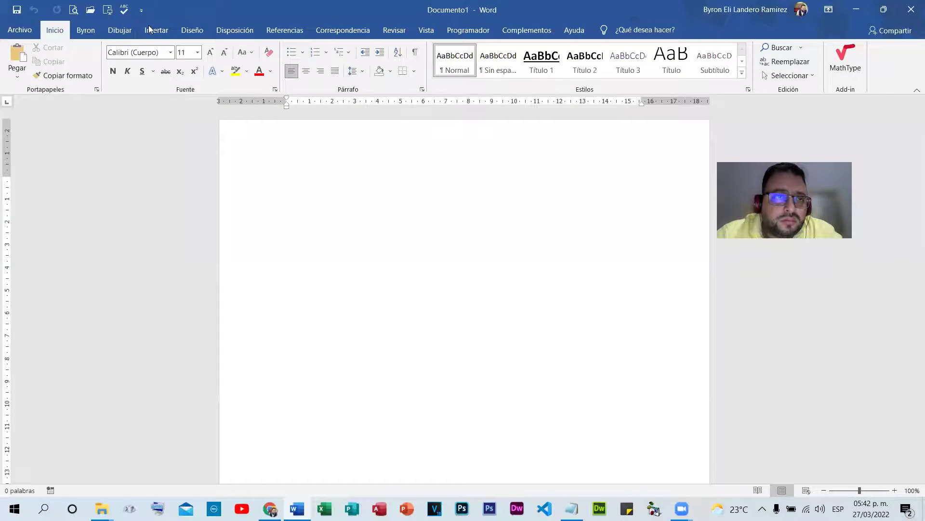
pyautogui.click(153, 29)
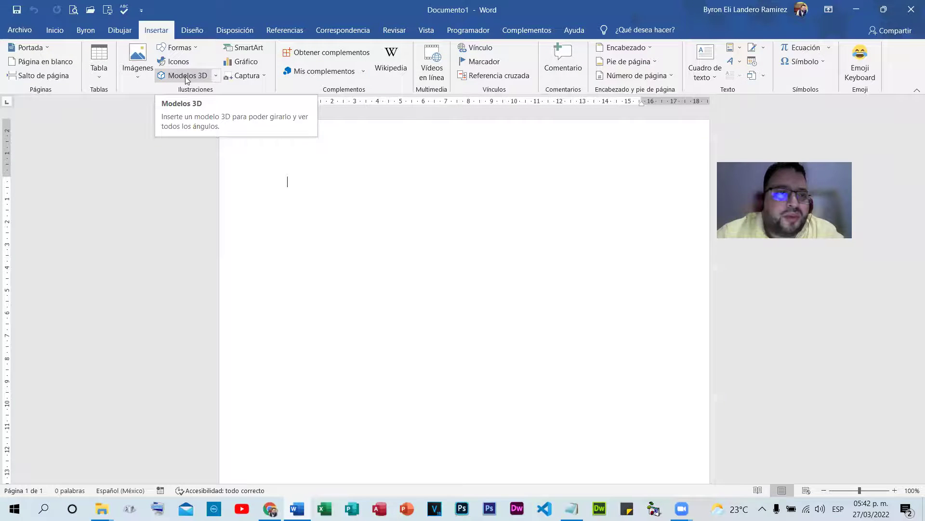
# Draw several freehand strokes across the blank page with the green highlighter.
pyautogui.click(87, 36)
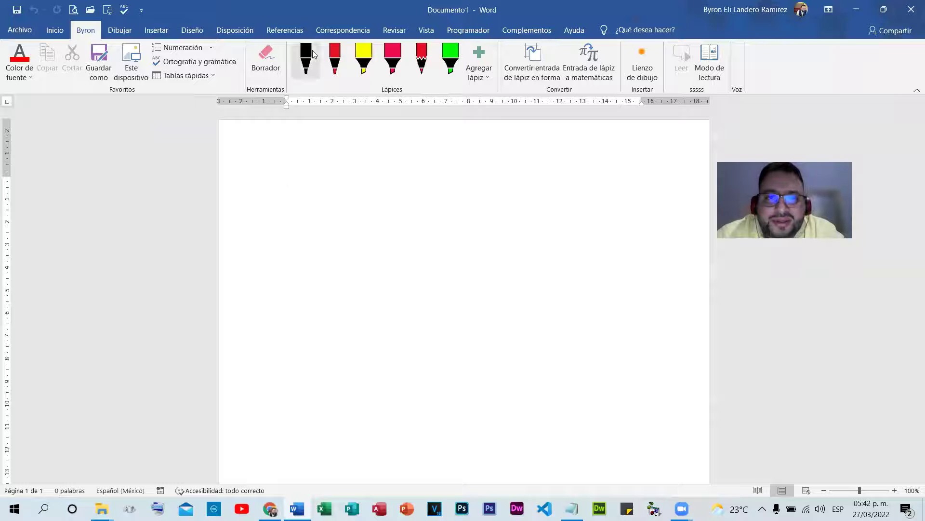
pyautogui.click(458, 53)
pyautogui.moveTo(363, 205)
pyautogui.mouseDown()
pyautogui.moveTo(378, 285)
pyautogui.moveTo(439, 196)
pyautogui.mouseUp()
pyautogui.moveTo(413, 237)
pyautogui.mouseDown()
pyautogui.moveTo(502, 301)
pyautogui.moveTo(476, 266)
pyautogui.mouseUp()
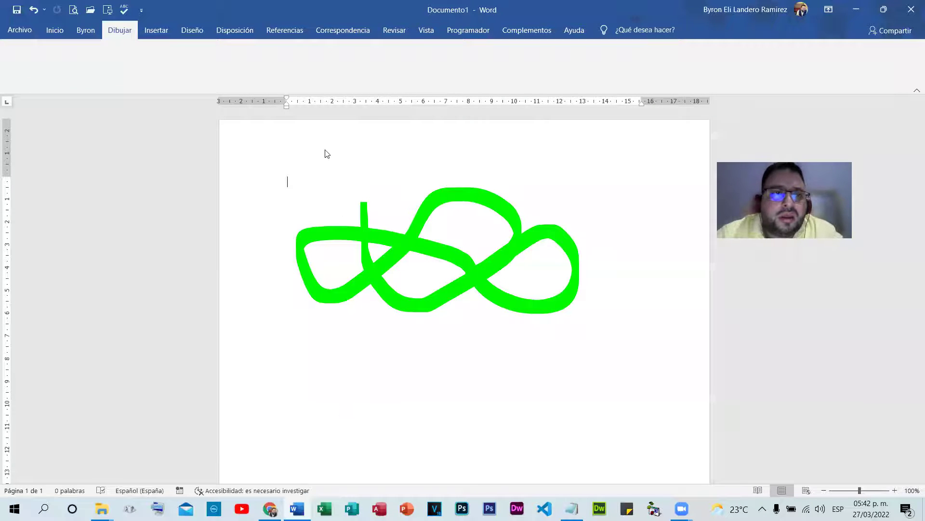
pyautogui.moveTo(331, 205)
pyautogui.mouseDown()
pyautogui.moveTo(361, 263)
pyautogui.moveTo(421, 287)
pyautogui.mouseUp()
pyautogui.moveTo(526, 138)
pyautogui.mouseDown()
pyautogui.moveTo(556, 173)
pyautogui.moveTo(413, 368)
pyautogui.moveTo(342, 298)
pyautogui.moveTo(366, 266)
pyautogui.mouseUp()
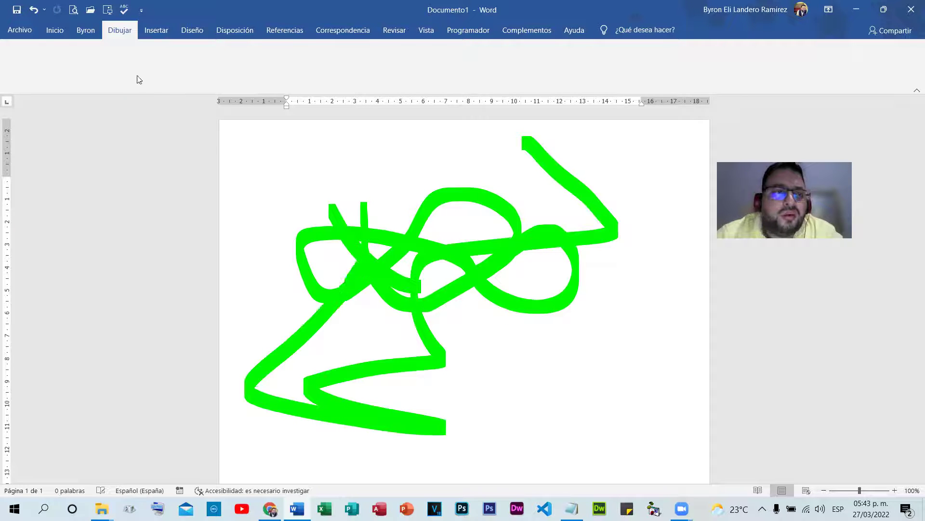
pyautogui.moveTo(390, 157)
pyautogui.mouseDown()
pyautogui.moveTo(411, 183)
pyautogui.moveTo(284, 185)
pyautogui.moveTo(338, 224)
pyautogui.mouseUp()
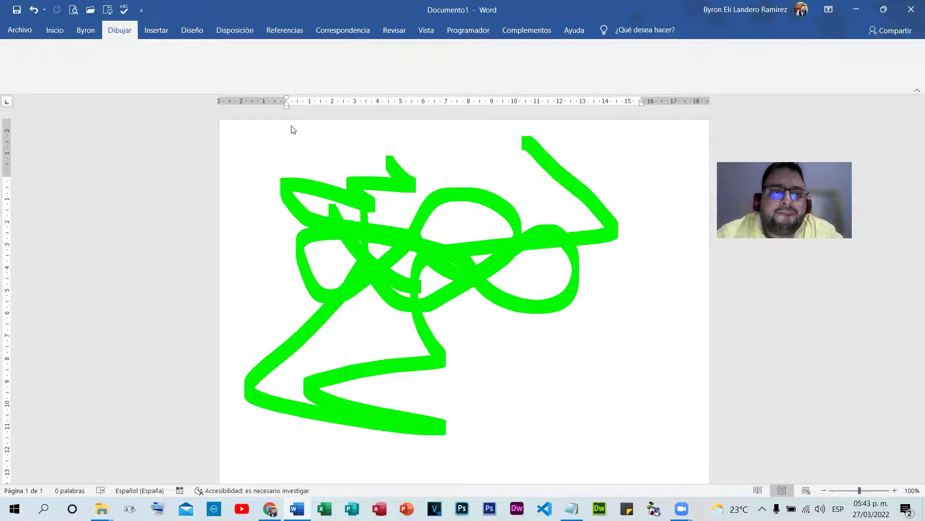
# Draw freehand strokes over the green drawing with the red pen.
pyautogui.click(85, 32)
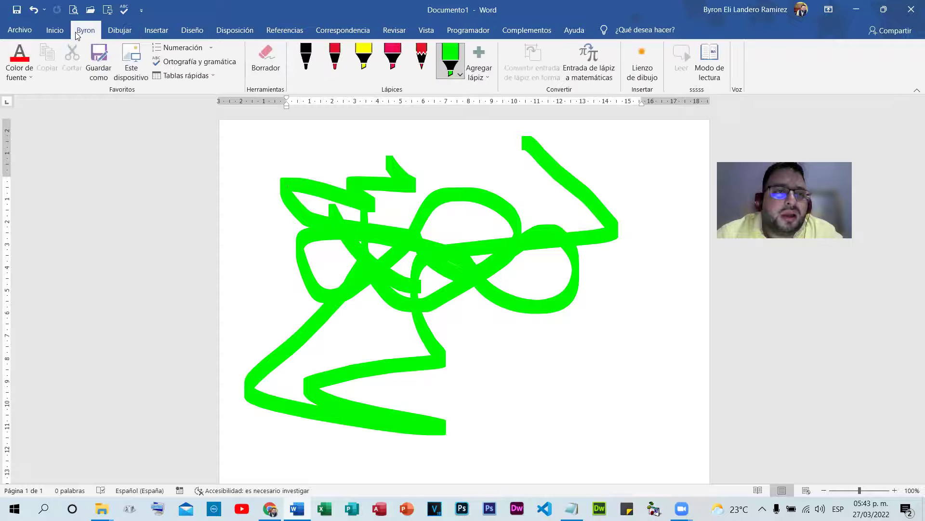
pyautogui.click(343, 48)
pyautogui.moveTo(449, 151)
pyautogui.mouseDown()
pyautogui.moveTo(423, 155)
pyautogui.moveTo(630, 262)
pyautogui.moveTo(533, 383)
pyautogui.moveTo(451, 366)
pyautogui.moveTo(600, 273)
pyautogui.moveTo(337, 254)
pyautogui.mouseUp()
pyautogui.moveTo(357, 222)
pyautogui.mouseDown()
pyautogui.moveTo(376, 195)
pyautogui.moveTo(566, 221)
pyautogui.moveTo(588, 243)
pyautogui.moveTo(596, 215)
pyautogui.mouseUp()
# Try more red strokes while toggling ink-to-shape conversion, and delete all the drawings from the page.
pyautogui.click(529, 57)
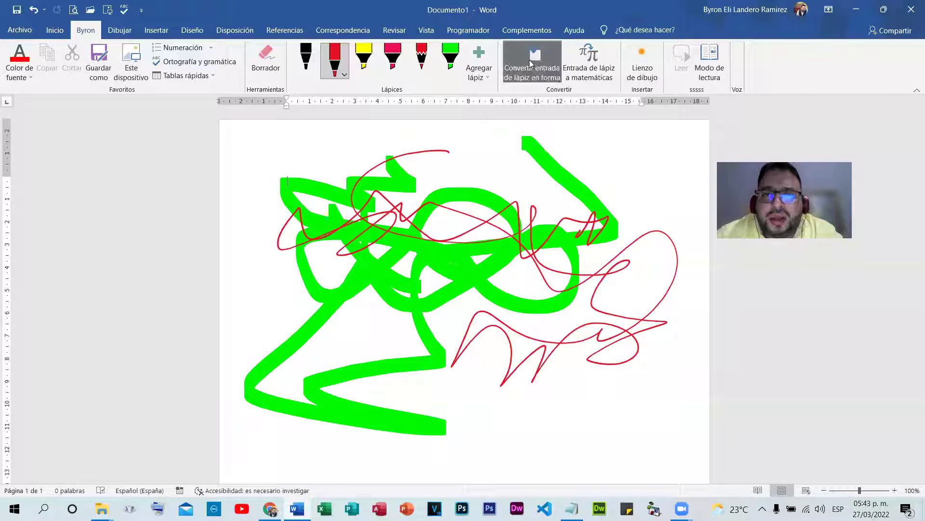
pyautogui.moveTo(624, 157); pyautogui.dragTo(601, 195)
pyautogui.click(530, 57)
pyautogui.moveTo(560, 166)
pyautogui.mouseDown()
pyautogui.moveTo(624, 262)
pyautogui.moveTo(519, 283)
pyautogui.moveTo(433, 203)
pyautogui.moveTo(361, 159)
pyautogui.moveTo(281, 131)
pyautogui.moveTo(522, 195)
pyautogui.moveTo(556, 238)
pyautogui.moveTo(446, 306)
pyautogui.moveTo(347, 324)
pyautogui.moveTo(363, 347)
pyautogui.moveTo(420, 380)
pyautogui.mouseUp()
pyautogui.press('Delete')
pyautogui.hotkey('ctrl', 'a')
pyautogui.press('Delete')
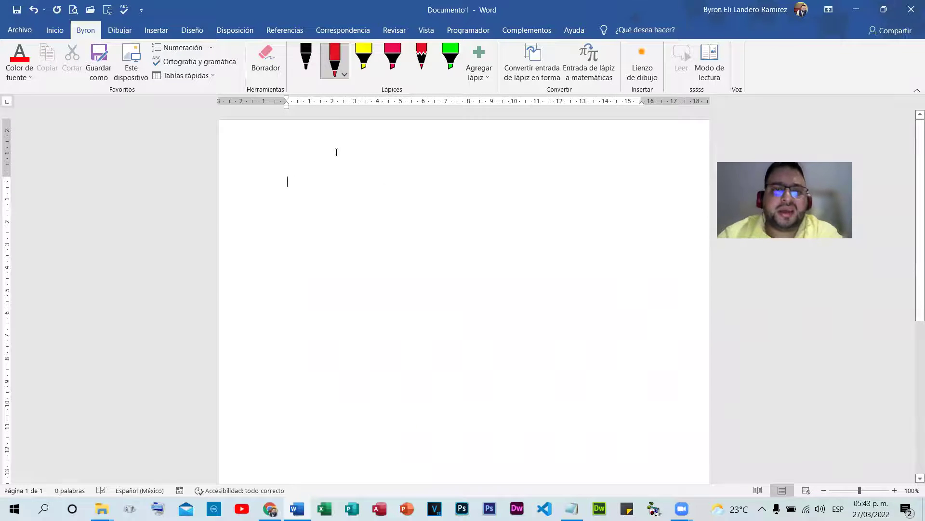
# Sketch shapes in red on the empty page with ink-to-shape conversion, and delete them all.
pyautogui.click(533, 61)
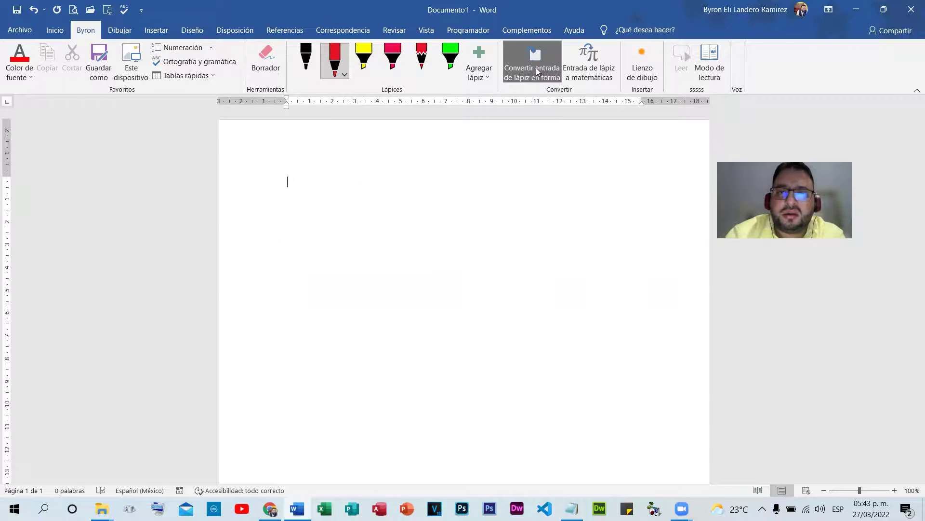
pyautogui.moveTo(308, 193)
pyautogui.mouseDown()
pyautogui.moveTo(312, 249)
pyautogui.moveTo(352, 202)
pyautogui.moveTo(370, 246)
pyautogui.moveTo(281, 261)
pyautogui.mouseUp()
pyautogui.moveTo(426, 197)
pyautogui.mouseDown()
pyautogui.moveTo(394, 225)
pyautogui.moveTo(397, 238)
pyautogui.moveTo(456, 287)
pyautogui.moveTo(509, 217)
pyautogui.moveTo(498, 252)
pyautogui.moveTo(542, 209)
pyautogui.moveTo(526, 212)
pyautogui.mouseUp()
pyautogui.click(393, 227)
pyautogui.moveTo(417, 264)
pyautogui.mouseDown()
pyautogui.moveTo(501, 210)
pyautogui.moveTo(458, 180)
pyautogui.moveTo(400, 222)
pyautogui.moveTo(434, 220)
pyautogui.moveTo(502, 246)
pyautogui.moveTo(563, 171)
pyautogui.moveTo(528, 195)
pyautogui.mouseUp()
pyautogui.press('Delete')
pyautogui.click(272, 163)
pyautogui.press('Delete')
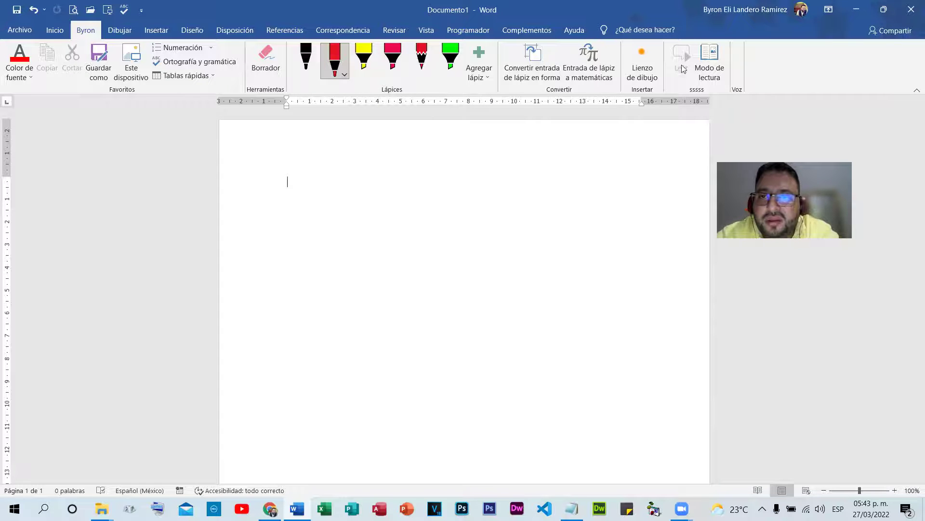
# Enter the test text "hghgh" to check whether the Leer command is enabled, and delete the text.
pyautogui.write('hghgh')
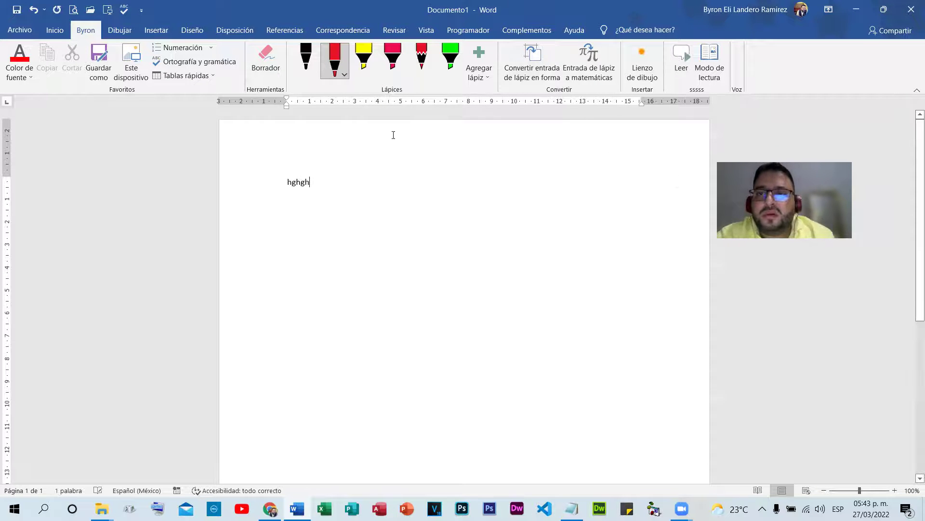
pyautogui.doubleClick(316, 186)
pyautogui.press('Delete')
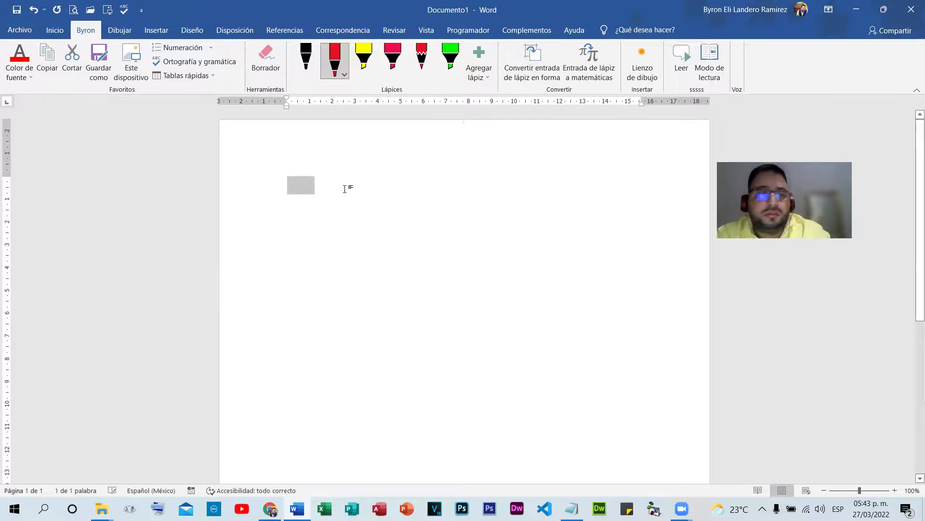
pyautogui.click(20, 30)
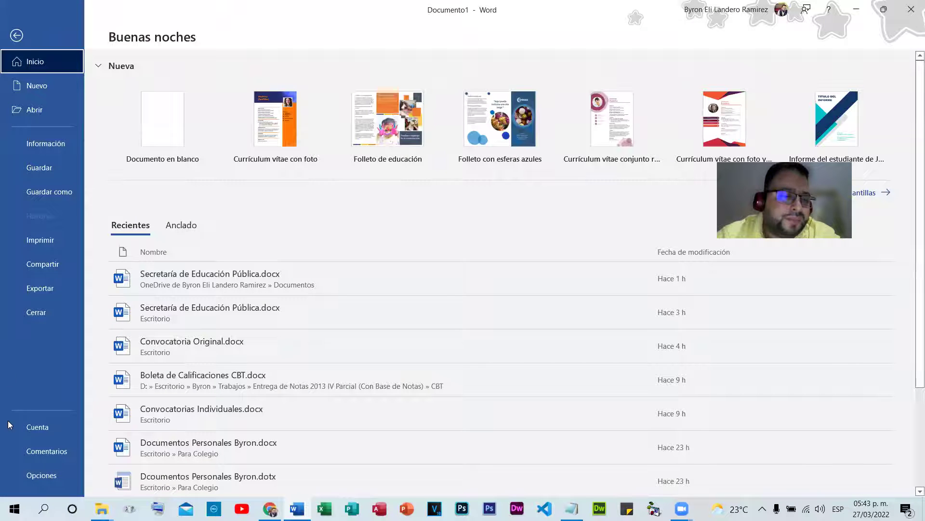
pyautogui.click(30, 466)
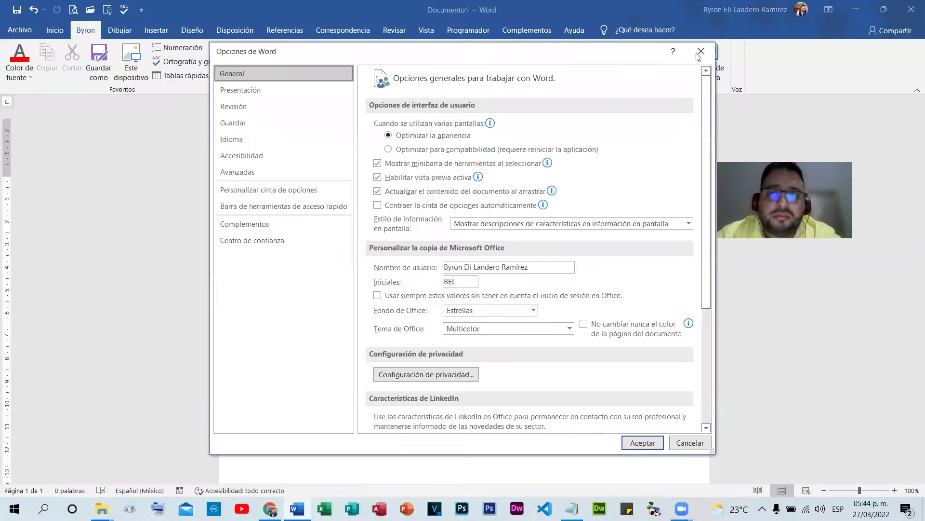
pyautogui.click(702, 52)
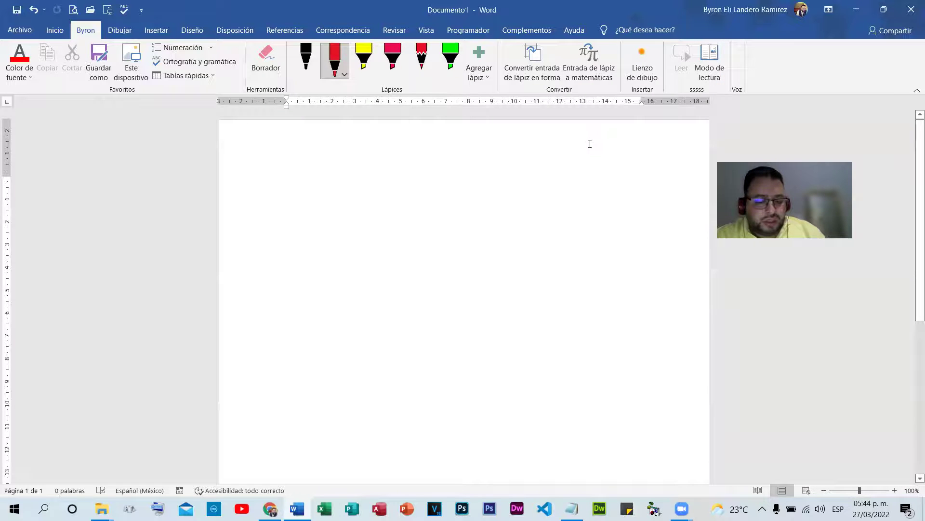
# Dictate a spoken passage into the document with Windows voice dictation and stop the dictation.
pyautogui.press('super+h')
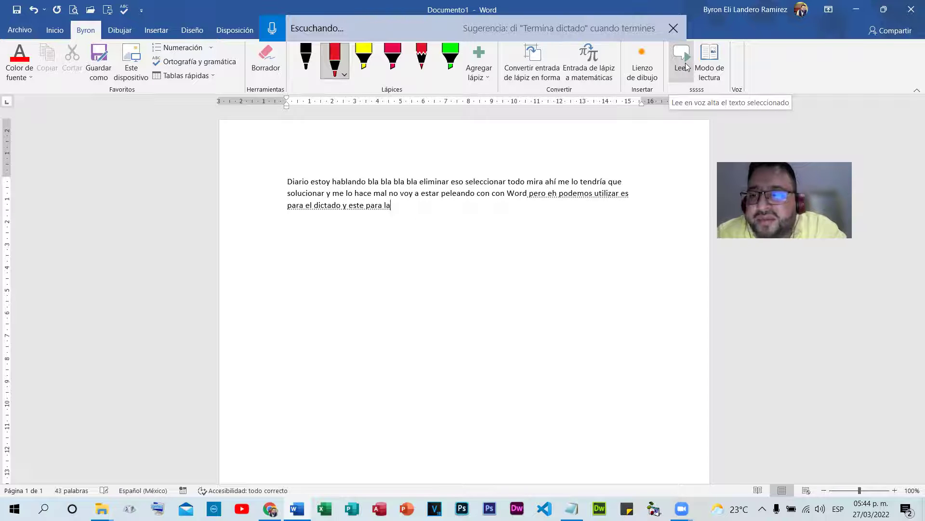
pyautogui.click(663, 32)
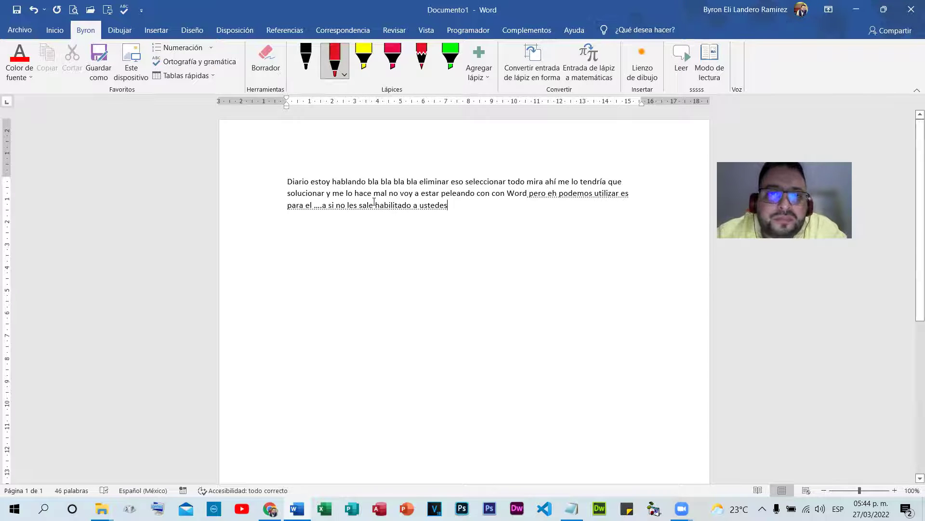
# Set Español (México) as the preferred Office display language in Word's options and apply it.
pyautogui.click(20, 30)
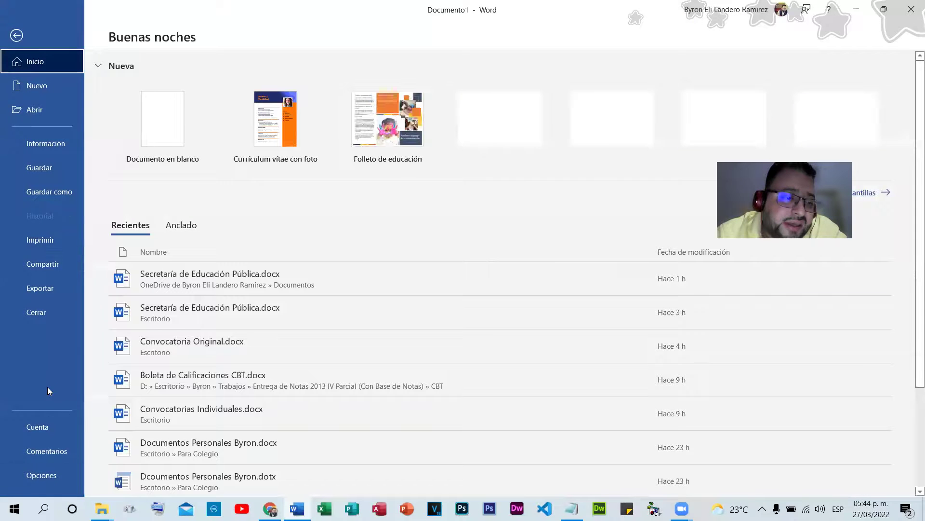
pyautogui.click(41, 474)
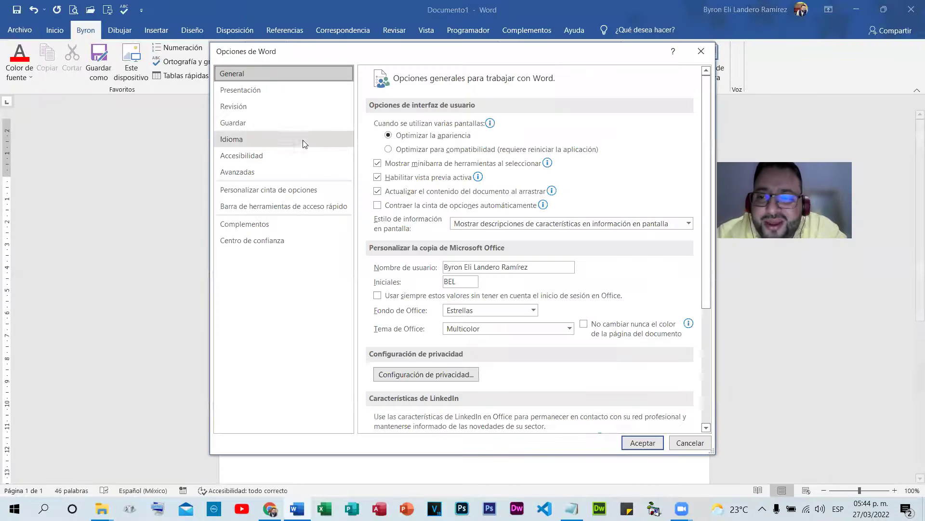
pyautogui.click(255, 146)
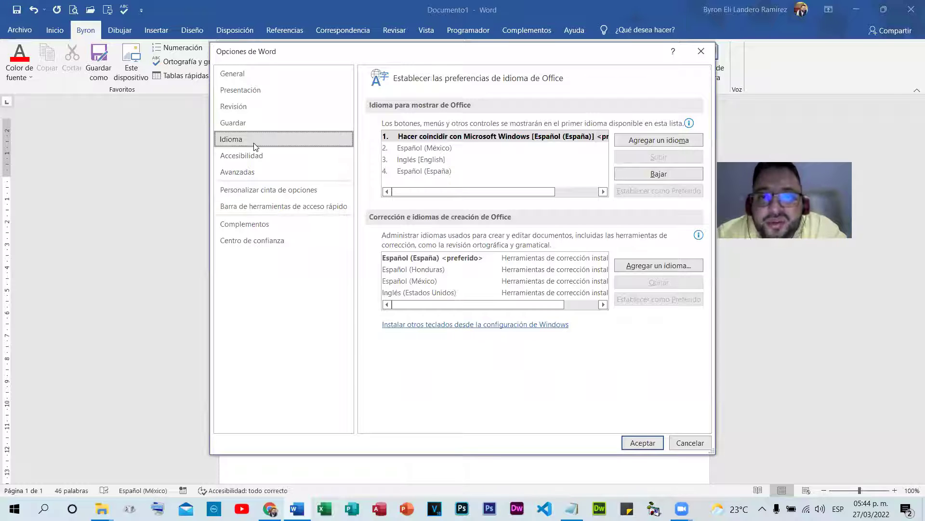
pyautogui.click(442, 148)
pyautogui.click(656, 191)
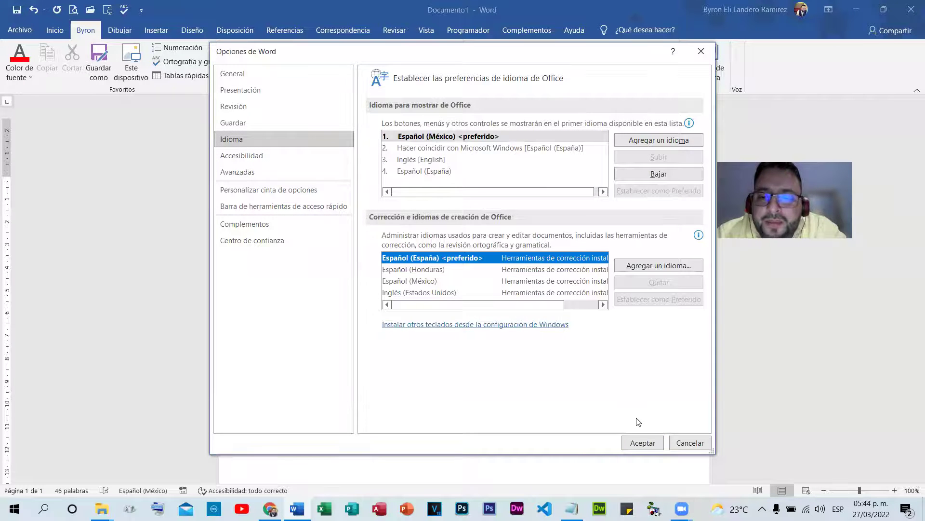
pyautogui.click(641, 442)
pyautogui.click(574, 299)
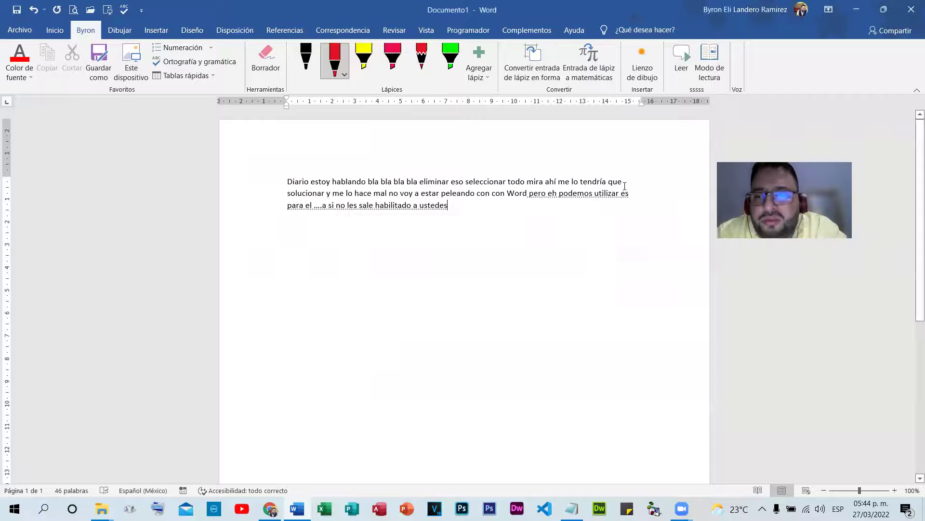
# Close the dictated document without saving, reopen Word with a blank document and show the insertion commands including Modelos 3D.
pyautogui.click(911, 9)
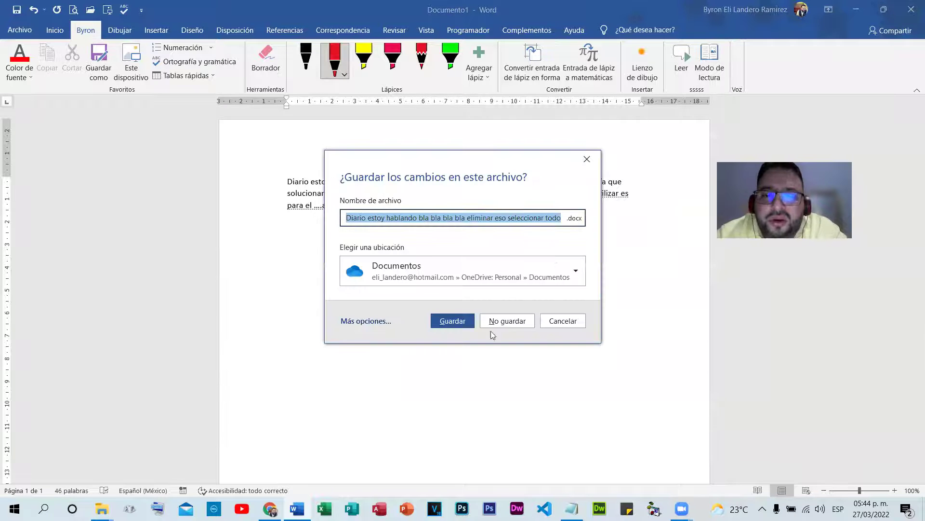
pyautogui.click(501, 318)
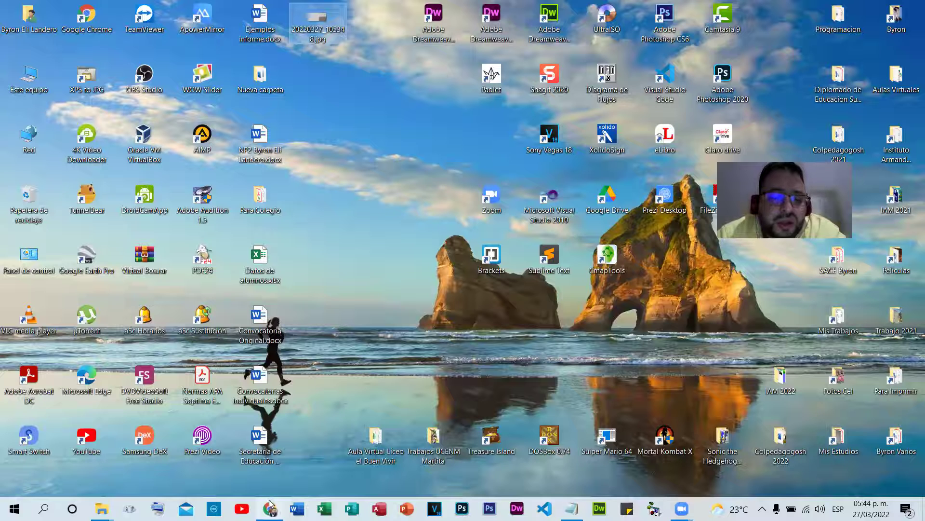
pyautogui.click(297, 509)
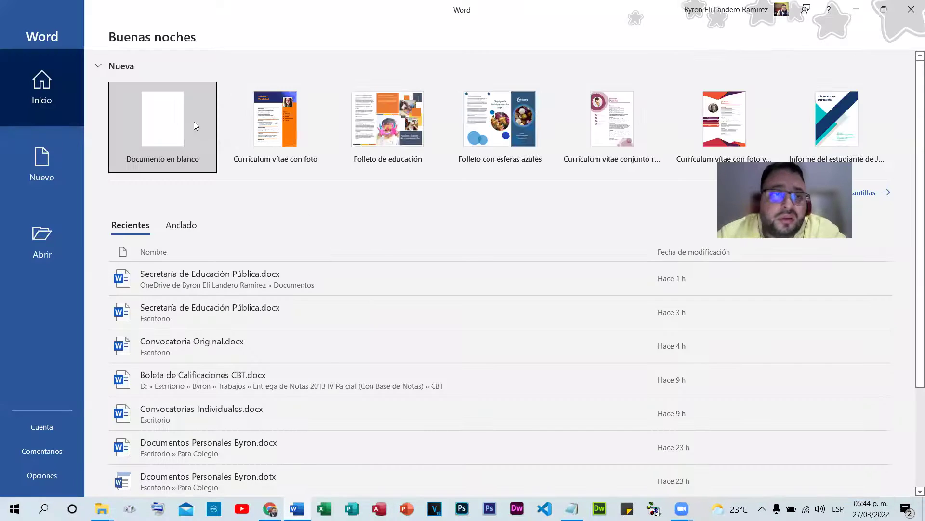
pyautogui.click(194, 125)
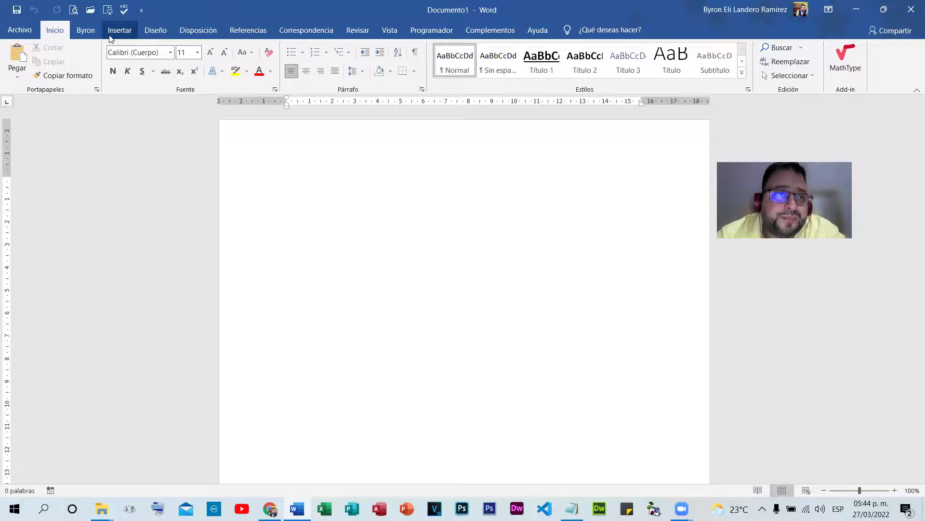
pyautogui.click(109, 31)
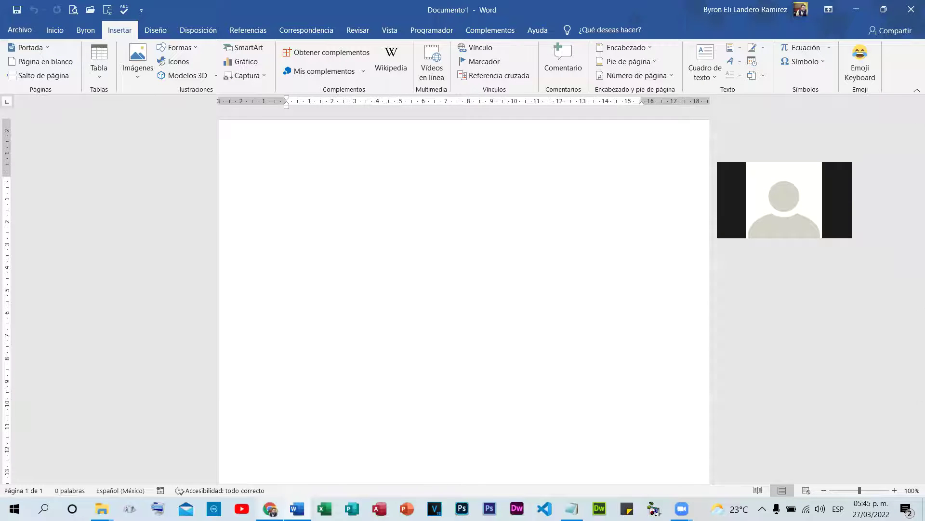
# Switch to Chrome to look over the voice dictation tutorials, open an empty browser page and return to Word.
pyautogui.moveTo(270, 508)
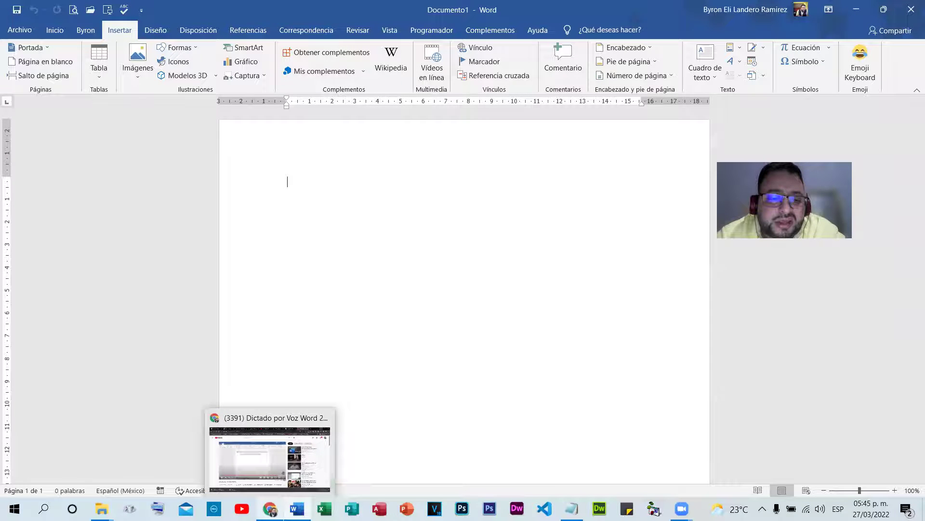
pyautogui.click(270, 453)
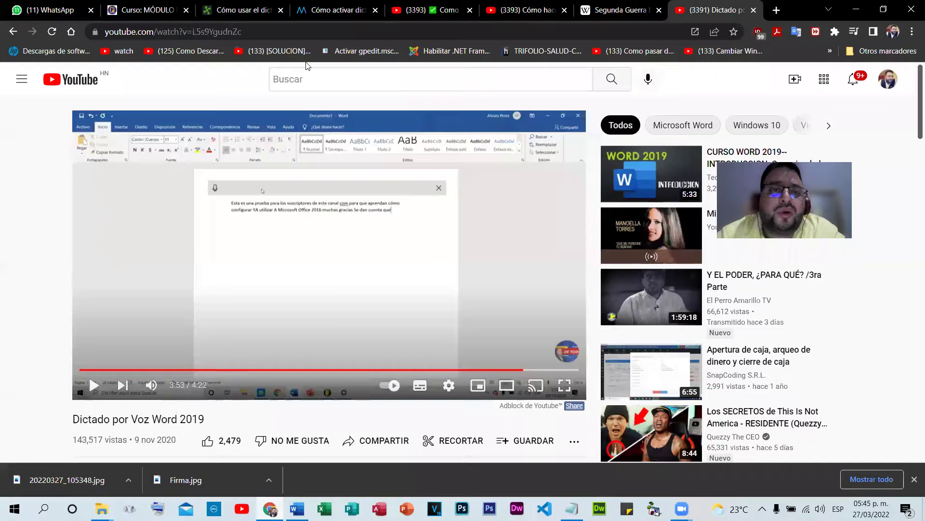
pyautogui.click(324, 7)
pyautogui.click(776, 10)
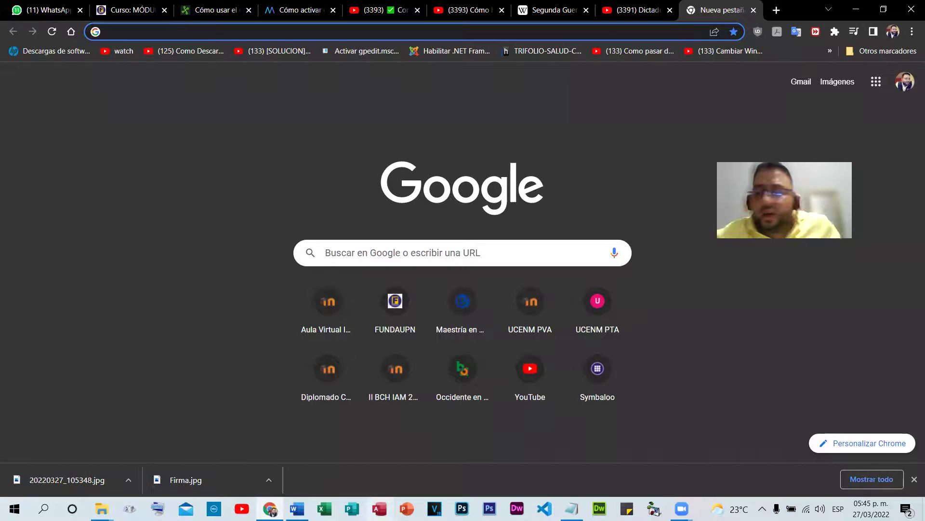
pyautogui.click(855, 7)
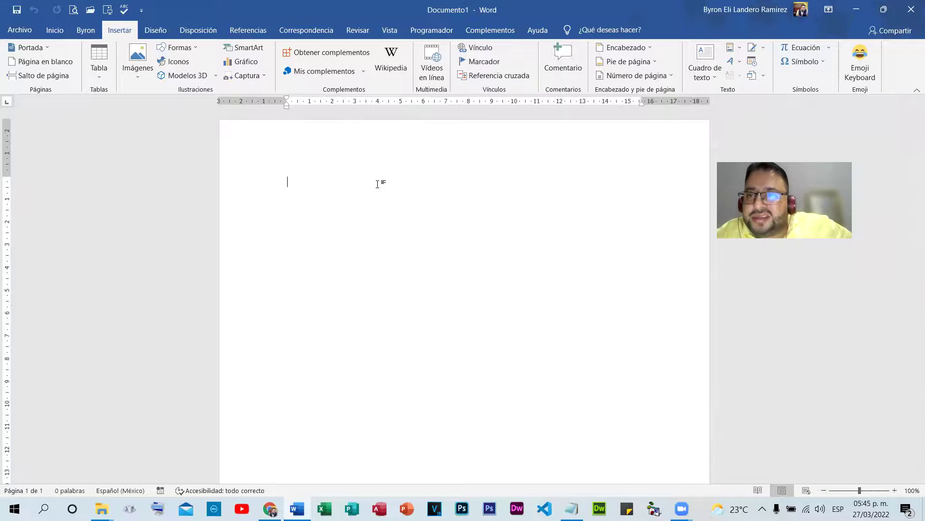
# Check the Inicio commands for dictation and open Word's options.
pyautogui.click(54, 31)
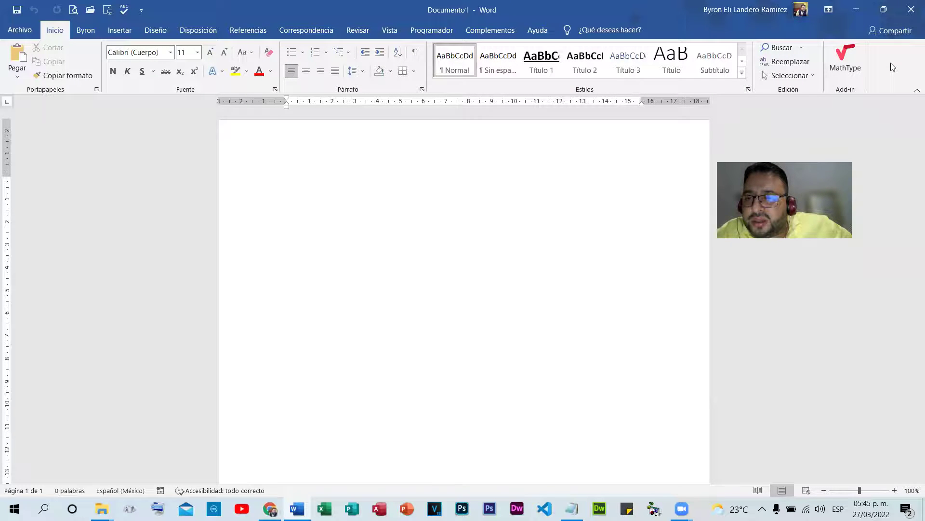
pyautogui.click(19, 30)
pyautogui.click(41, 474)
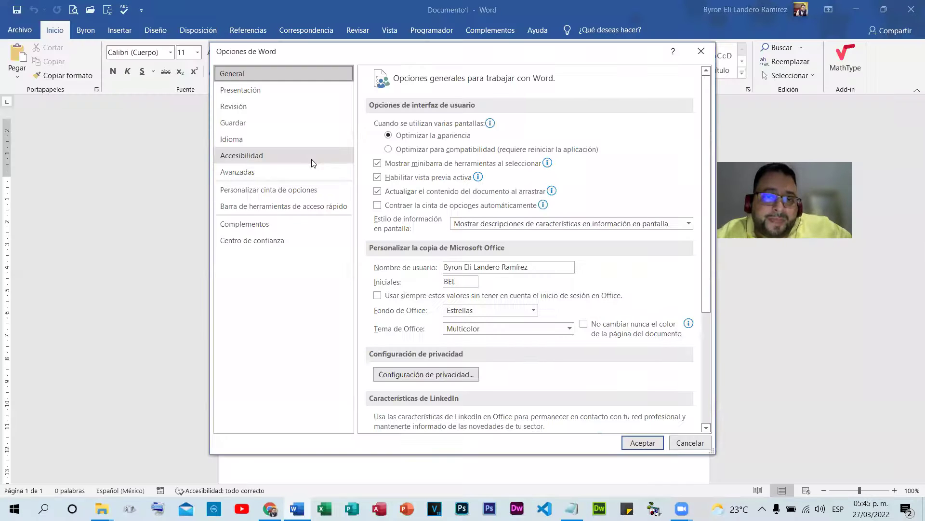